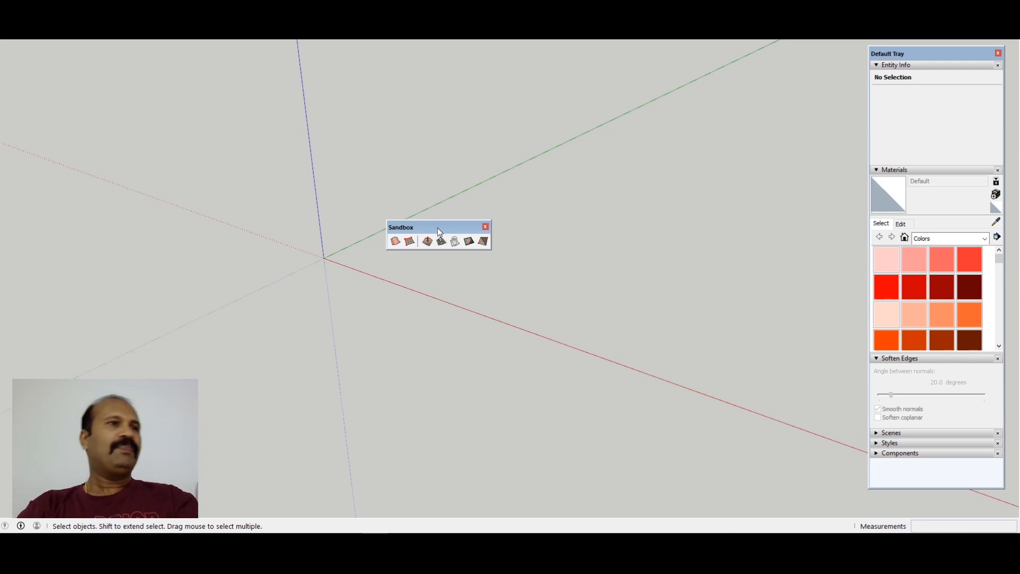
Dock the Sandbox toolbar and create a 10 m by 10 m sandbox from scratch at the origin, with 0.50 m grid spacing.
{"action": "left_click_drag", "start_coordinate": [437, 228], "coordinate": [449, 211]}
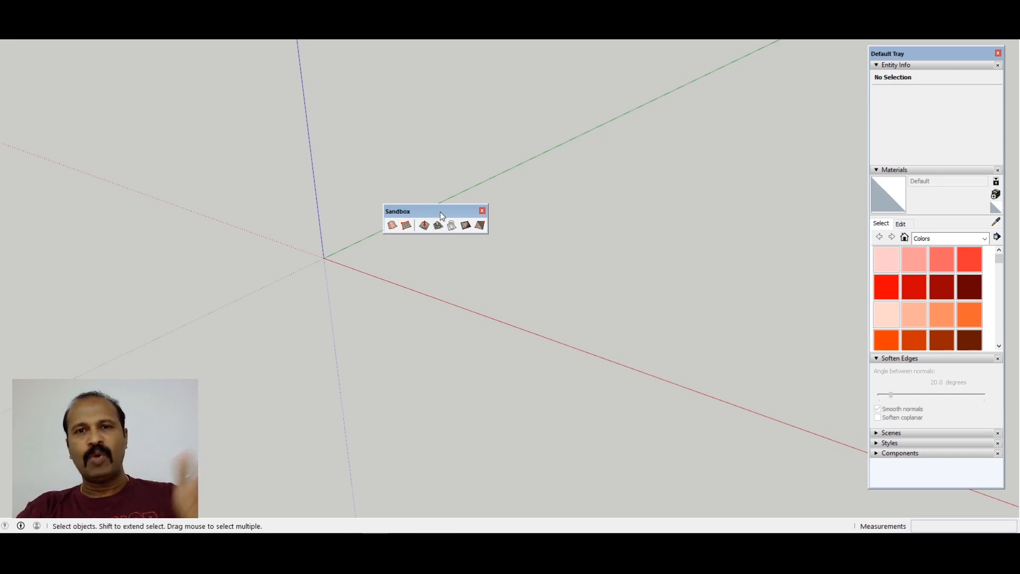
{"action": "left_click_drag", "start_coordinate": [440, 212], "coordinate": [154, 26]}
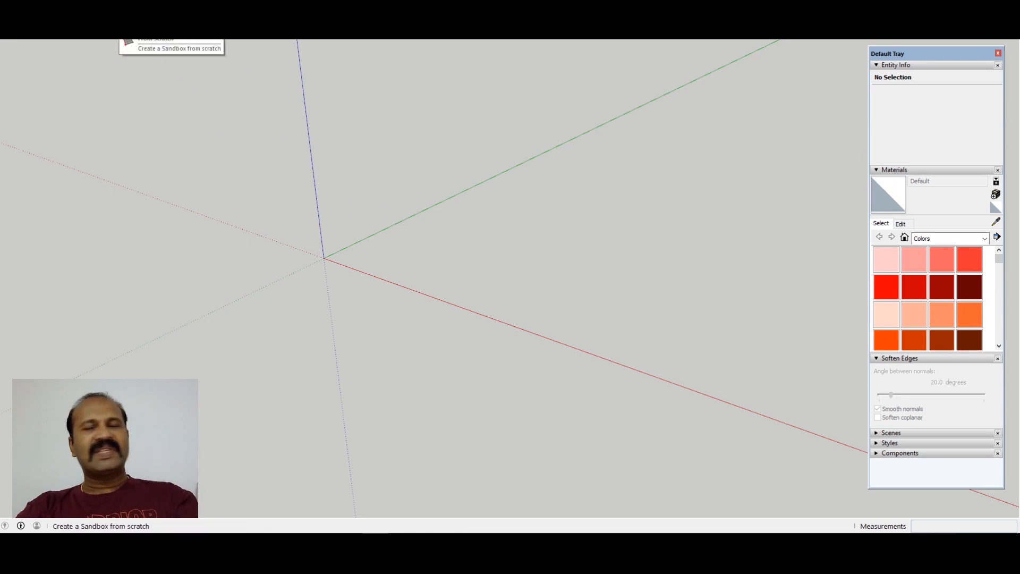
{"action": "left_click", "coordinate": [126, 31]}
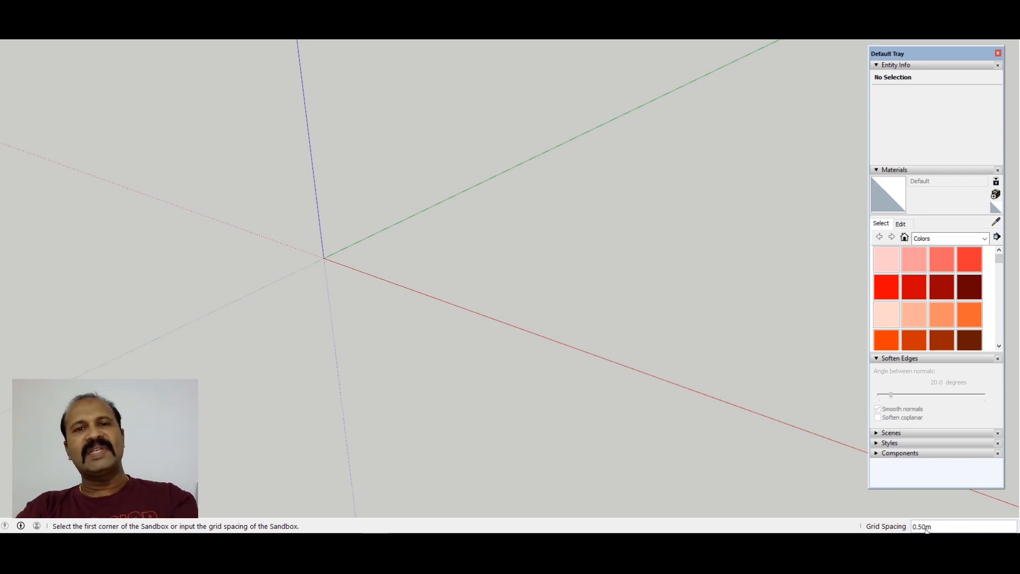
{"action": "left_click", "coordinate": [323, 258]}
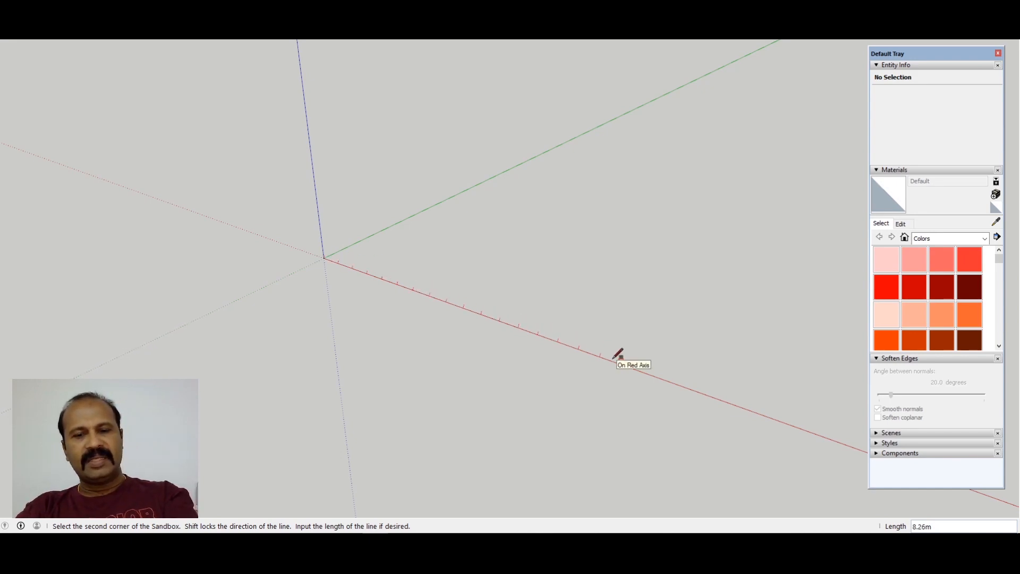
{"action": "type", "text": "10"}
{"action": "key", "text": "Return"}
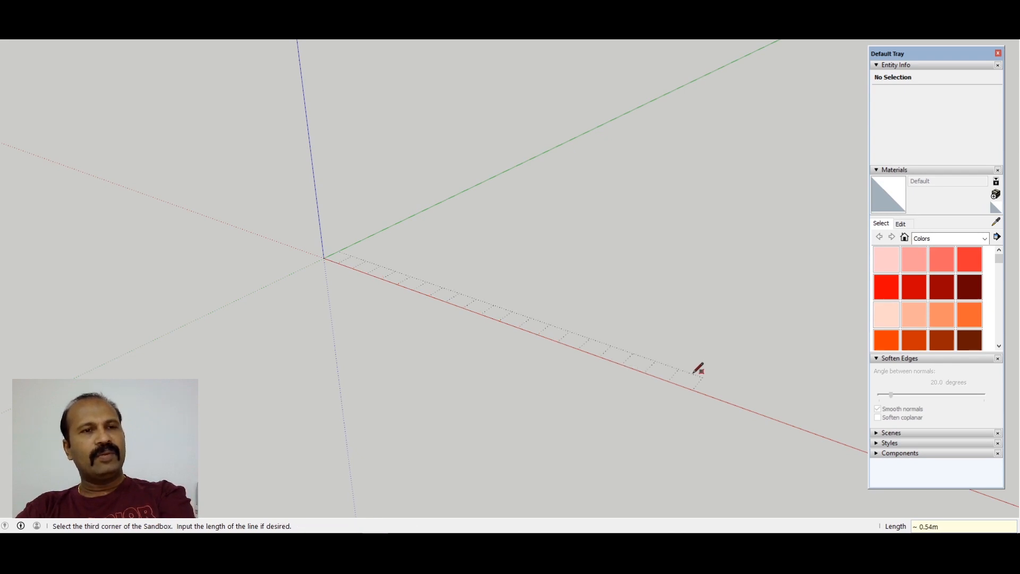
{"action": "scroll", "coordinate": [579, 371], "scroll_direction": "down", "scroll_amount": 3}
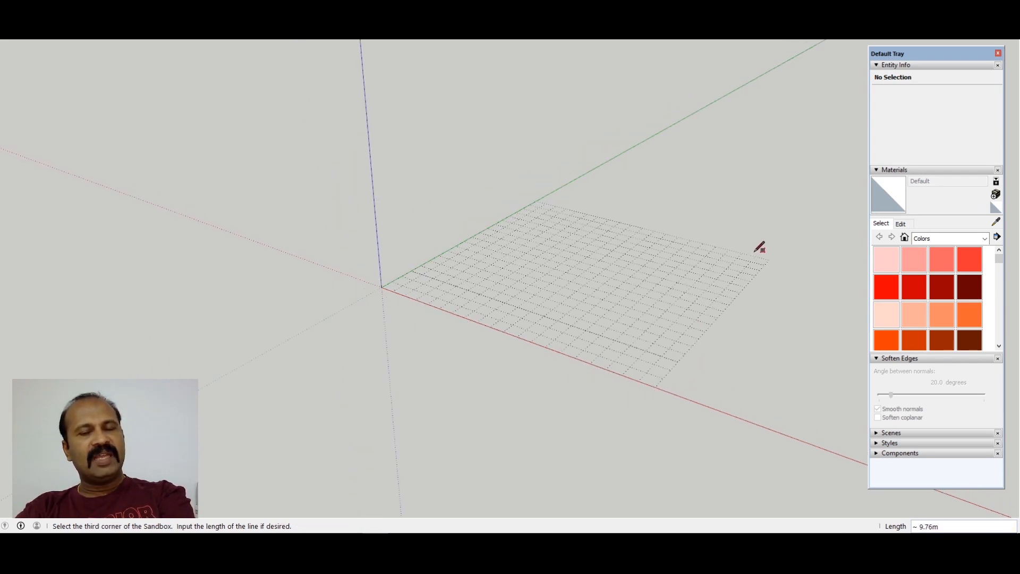
{"action": "type", "text": "10"}
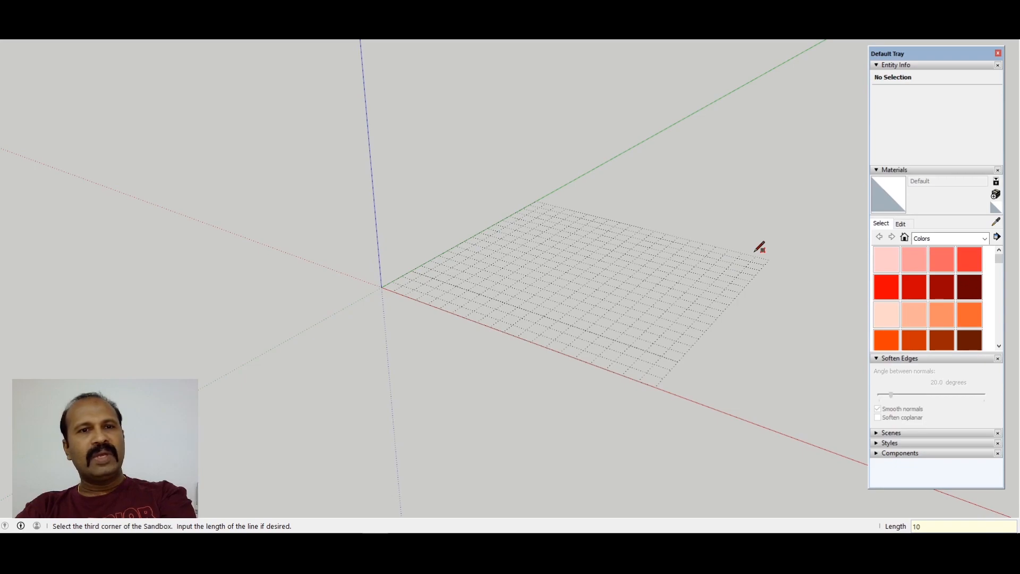
{"action": "key", "text": "Return"}
Explode the sandbox grid group into loose geometry and clear the selection.
{"action": "middle_click_drag", "start_coordinate": [758, 243], "coordinate": [502, 263]}
{"action": "scroll", "coordinate": [502, 263], "scroll_direction": "up", "scroll_amount": 5}
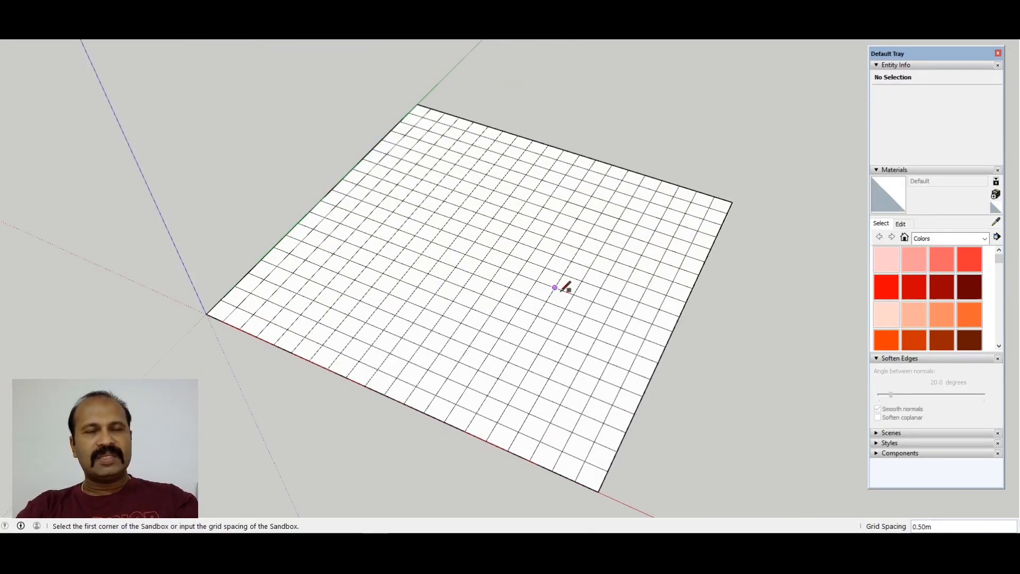
{"action": "middle_click_drag", "start_coordinate": [599, 284], "coordinate": [541, 228]}
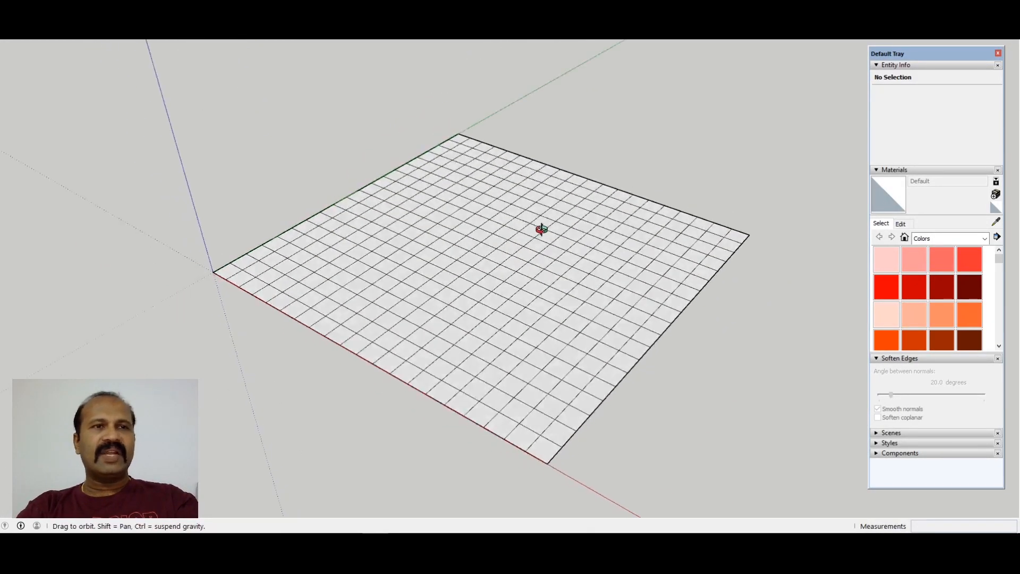
{"action": "key", "text": "space"}
{"action": "left_click", "coordinate": [518, 257]}
{"action": "scroll", "coordinate": [514, 250], "scroll_direction": "down", "scroll_amount": 3}
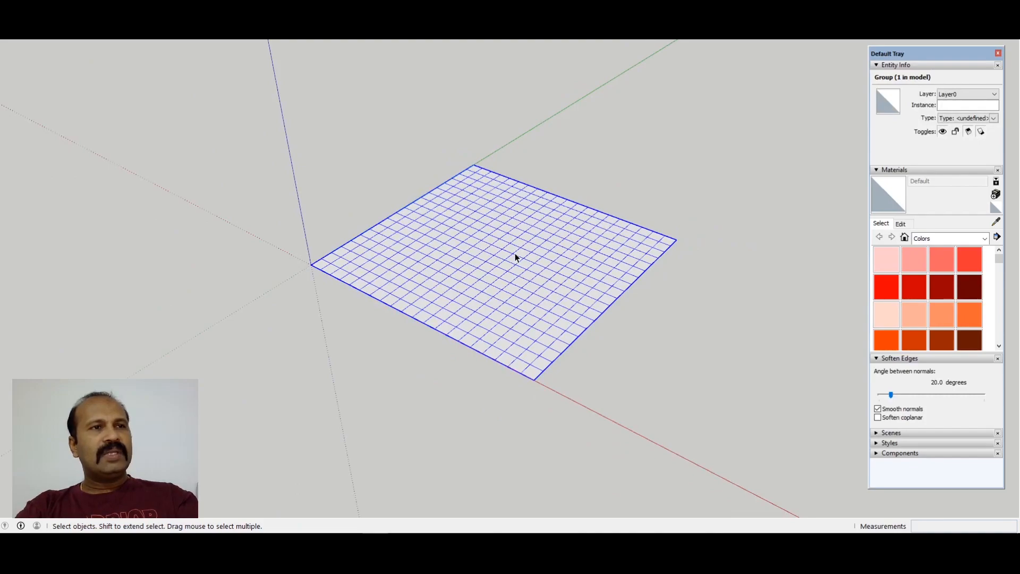
{"action": "right_click", "coordinate": [514, 256]}
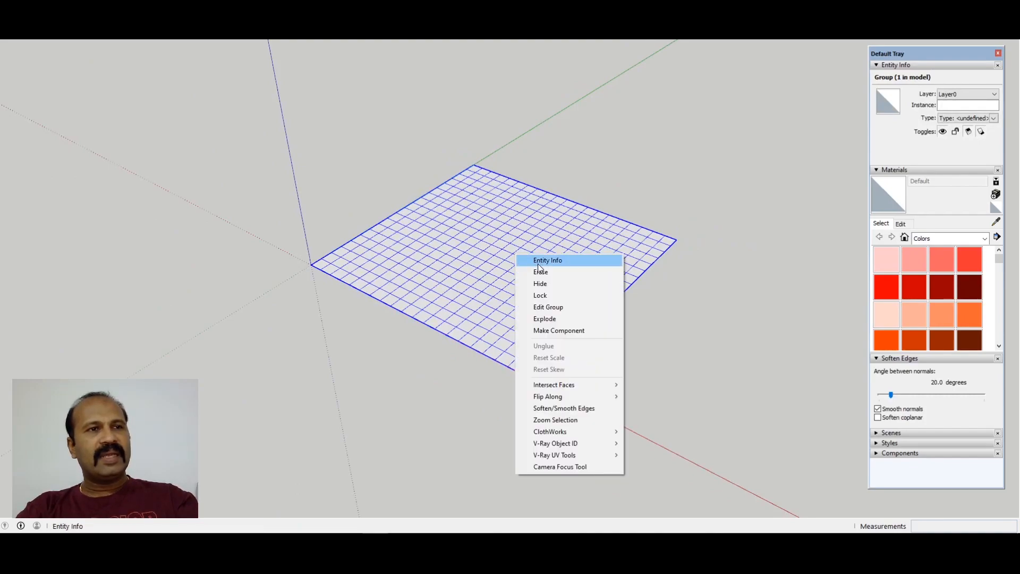
{"action": "left_click", "coordinate": [560, 322]}
{"action": "scroll", "coordinate": [547, 244], "scroll_direction": "up", "scroll_amount": 3}
{"action": "key", "text": "ctrl+t"}
{"action": "scroll", "coordinate": [526, 232], "scroll_direction": "down", "scroll_amount": 3}
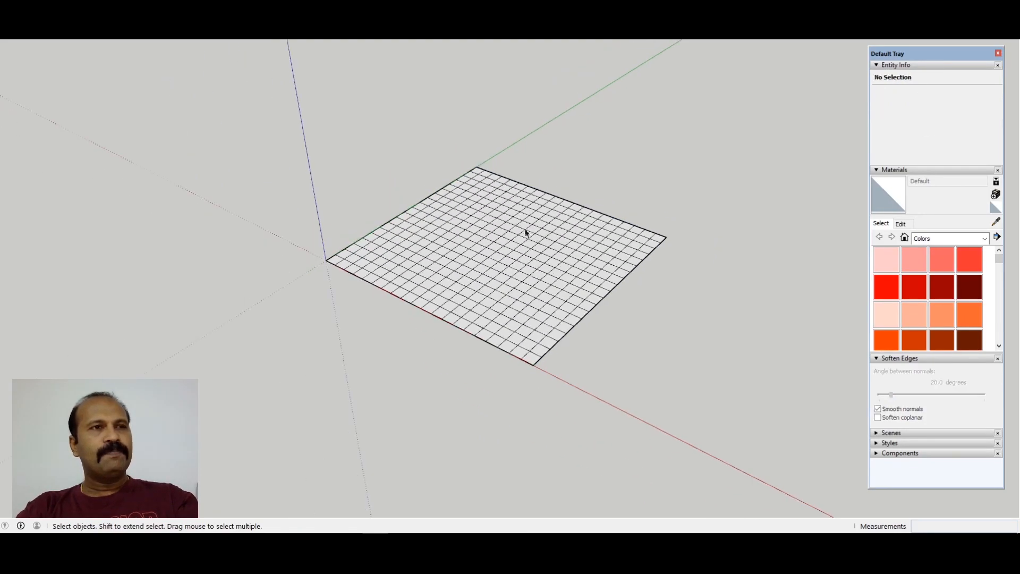
Start Smoove on the grid, try a 1 m radius, and set the radius to 2 m.
{"action": "middle_click_drag", "start_coordinate": [525, 232], "coordinate": [519, 221]}
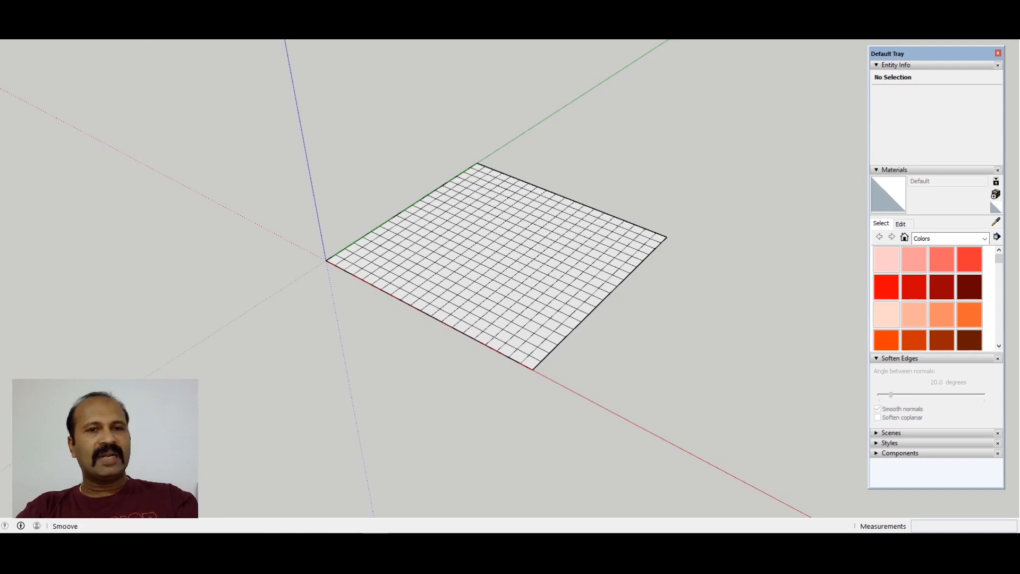
{"action": "scroll", "coordinate": [427, 248], "scroll_direction": "up", "scroll_amount": 2}
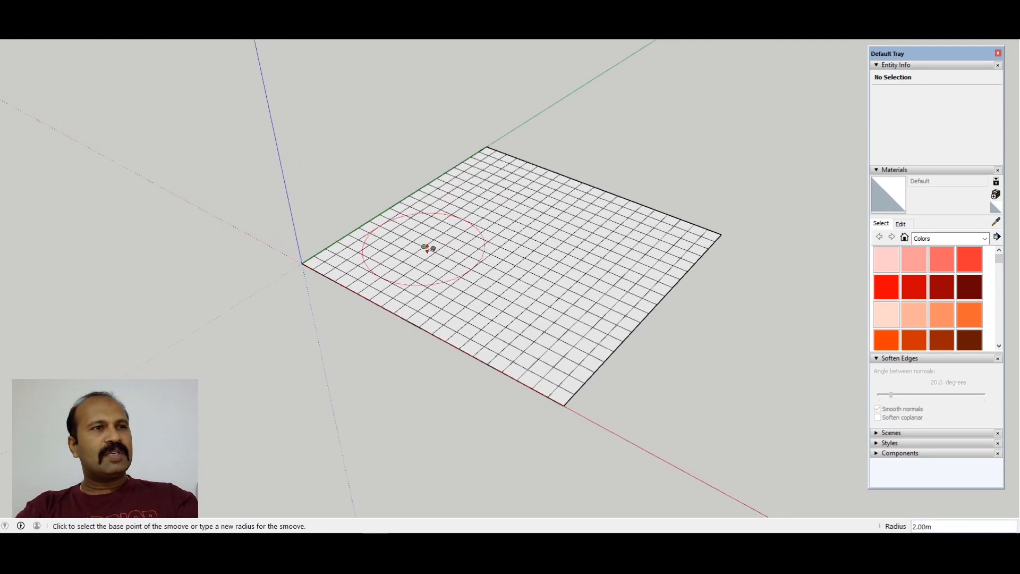
{"action": "scroll", "coordinate": [427, 247], "scroll_direction": "up", "scroll_amount": 1}
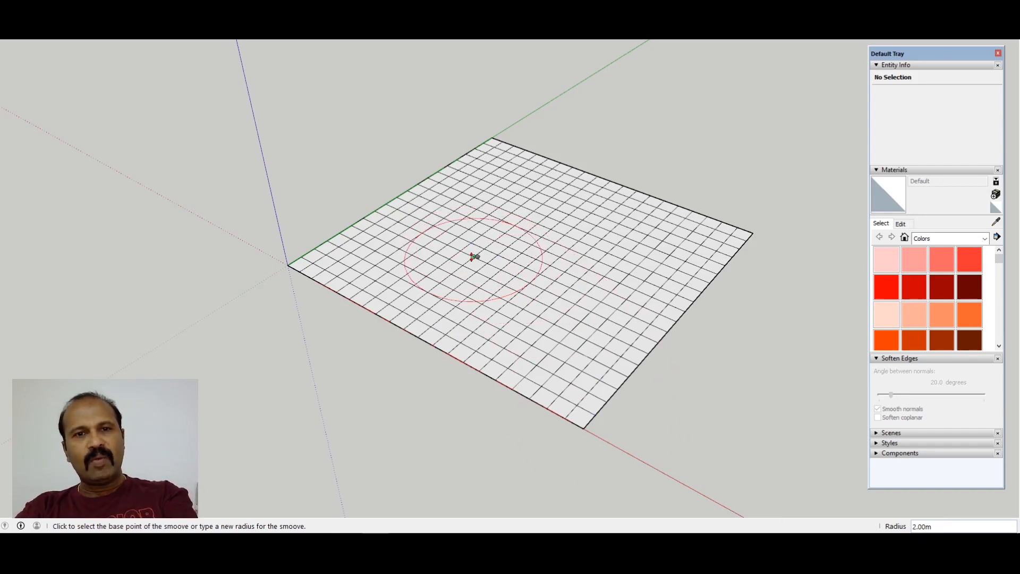
{"action": "type", "text": "1"}
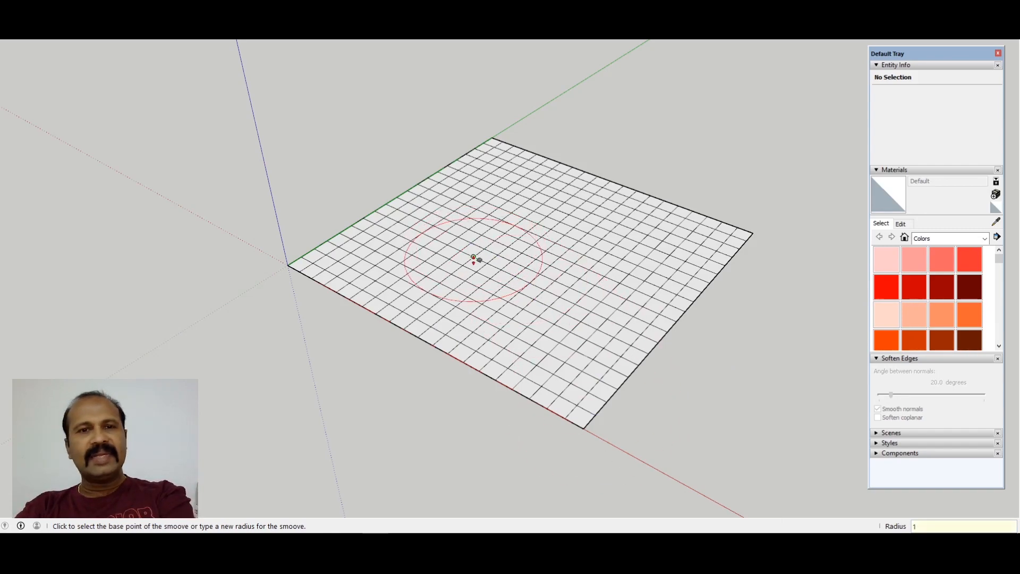
{"action": "key", "text": "Return"}
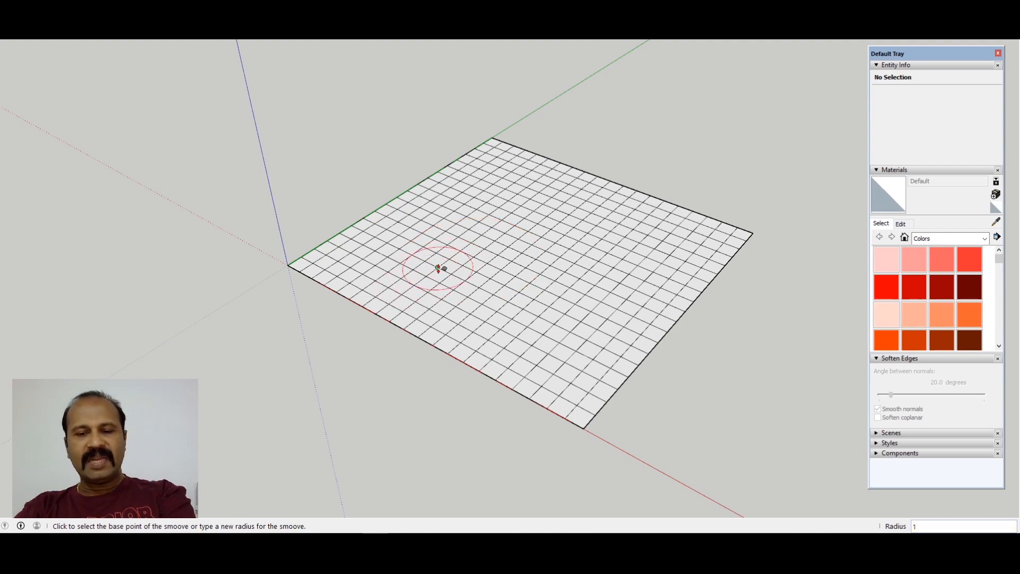
{"action": "type", "text": "2"}
{"action": "key", "text": "Return"}
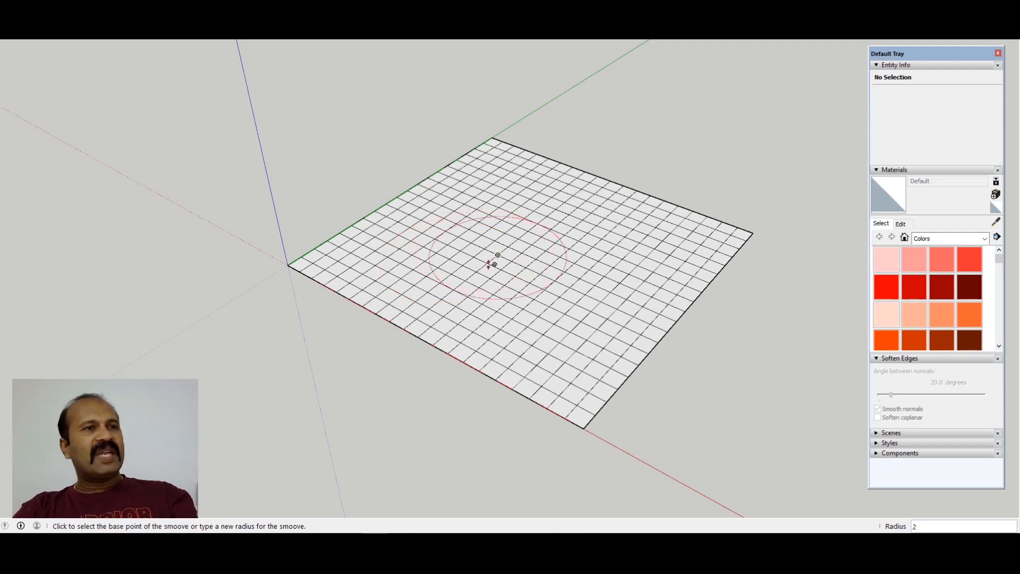
Smoove two adjacent hills in the part of the grid nearest the origin, the first about 0.53 m high.
{"action": "left_click", "coordinate": [425, 261]}
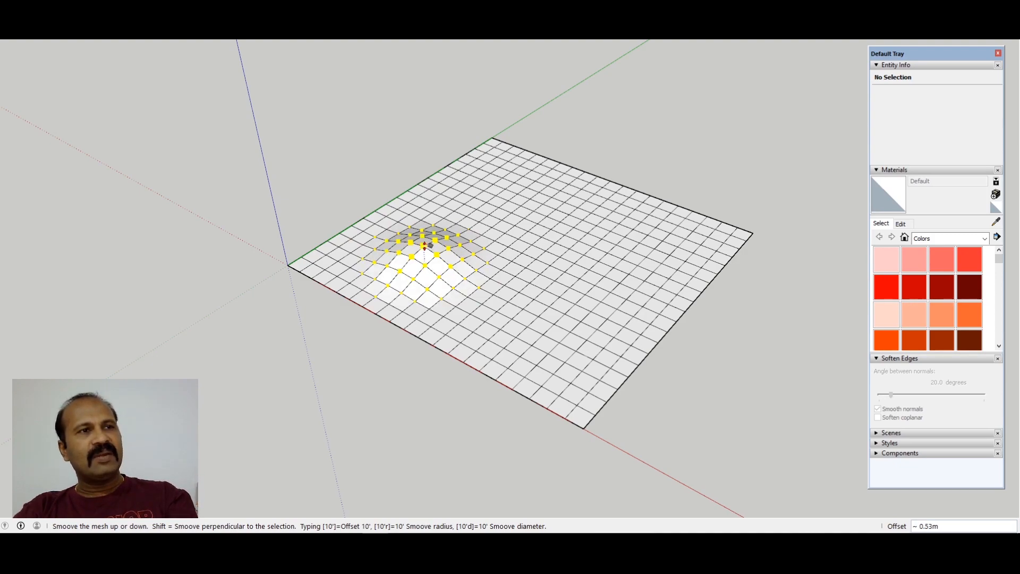
{"action": "left_click", "coordinate": [424, 245]}
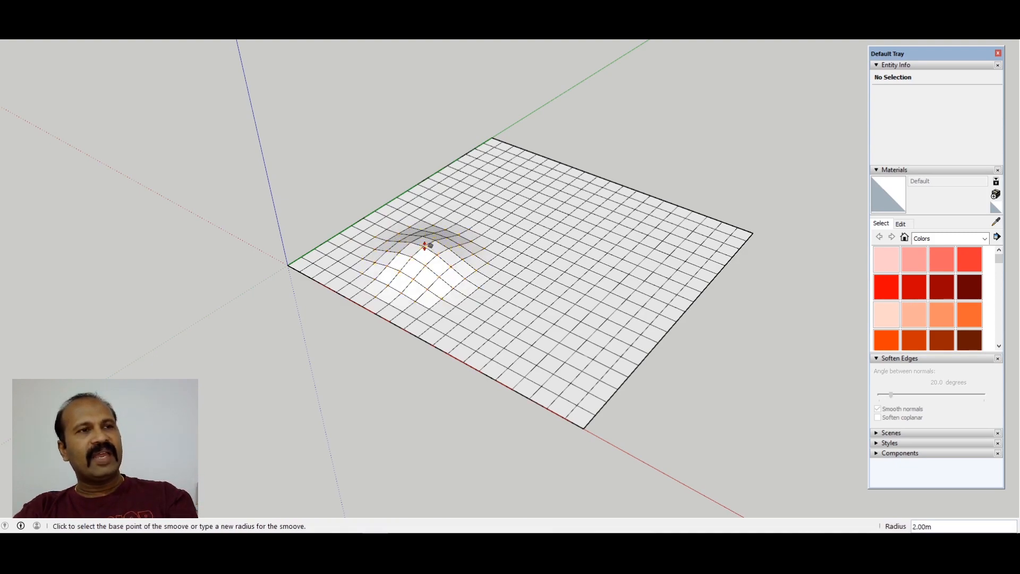
{"action": "left_click", "coordinate": [491, 260]}
{"action": "left_click", "coordinate": [490, 236]}
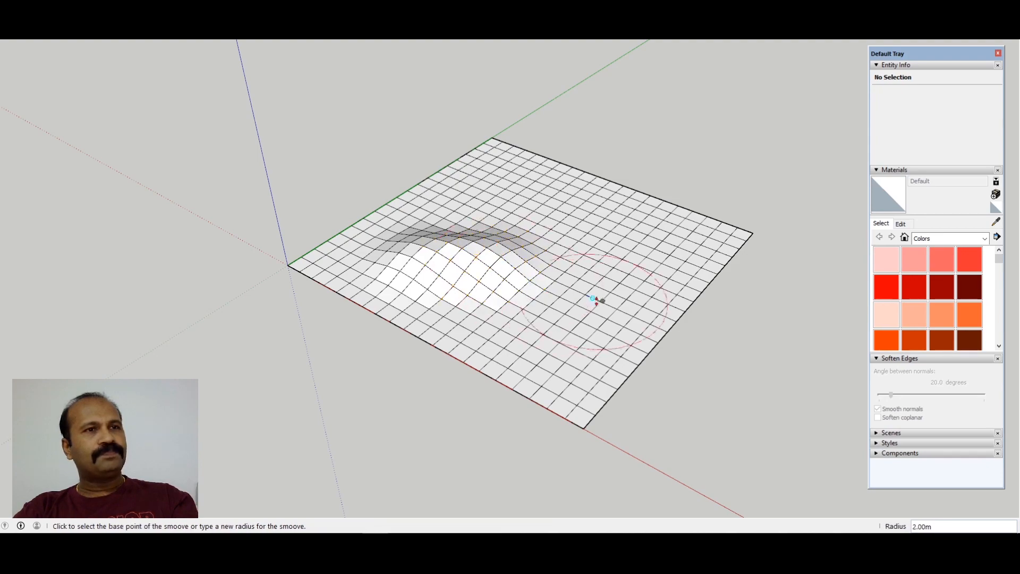
Smoove a depression about 0.48 m deep beside the hills and a hill about 0.77 m high near the grid's far corner.
{"action": "left_click", "coordinate": [594, 298]}
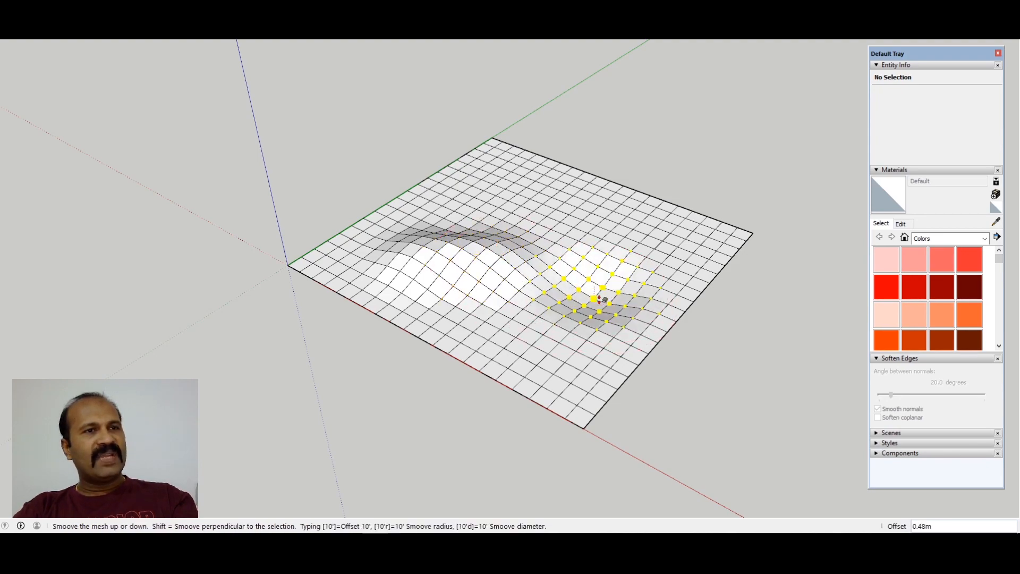
{"action": "left_click", "coordinate": [603, 295]}
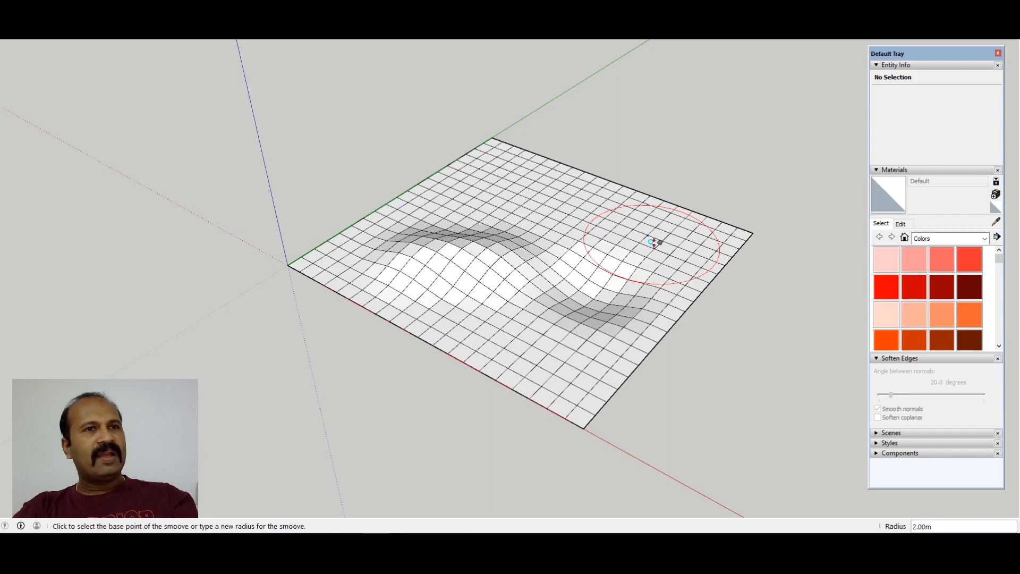
{"action": "left_click", "coordinate": [662, 240]}
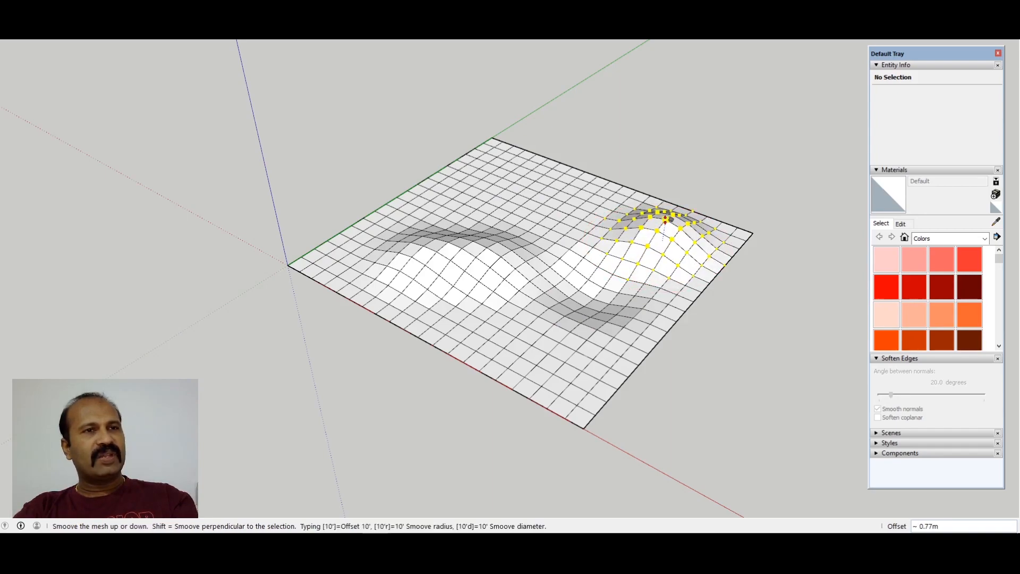
{"action": "left_click", "coordinate": [665, 219]}
Smoove three depressions: about 0.86 m near the green-axis corner, 0.59 m toward the centre, and 0.40 m near the red-axis edge.
{"action": "left_click", "coordinate": [515, 184]}
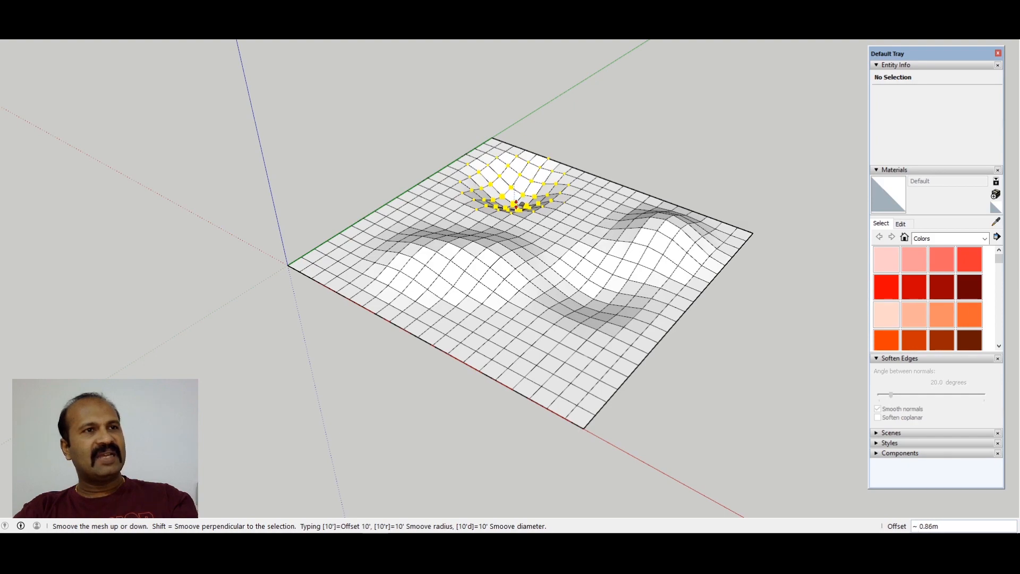
{"action": "left_click", "coordinate": [518, 207]}
{"action": "left_click", "coordinate": [547, 215]}
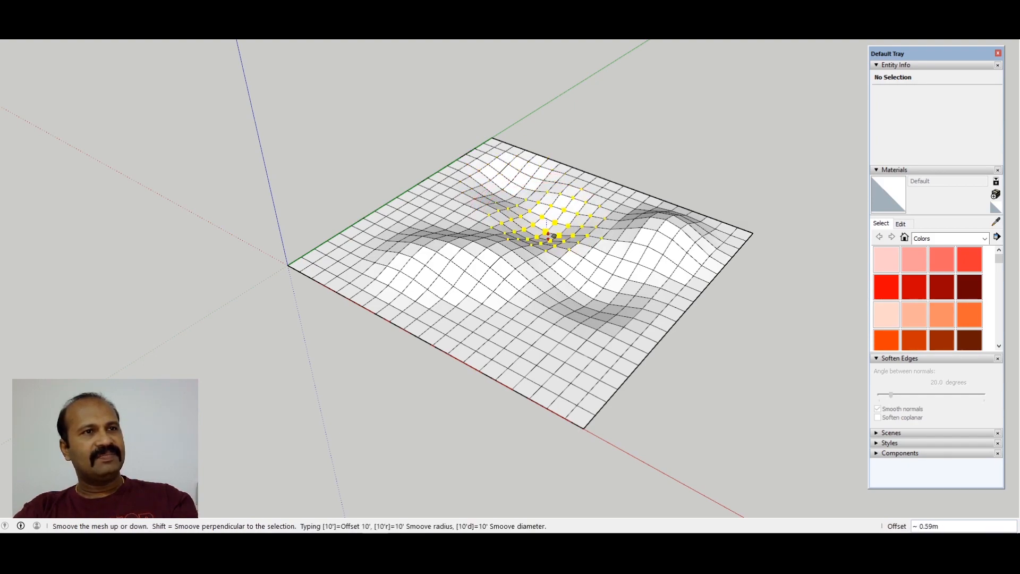
{"action": "left_click", "coordinate": [554, 236]}
{"action": "left_click", "coordinate": [539, 332]}
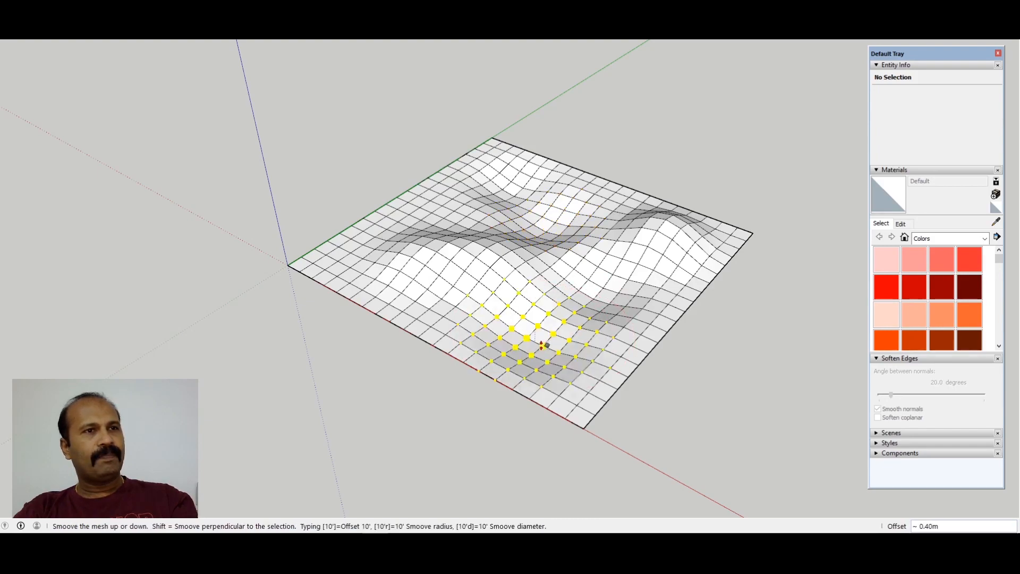
{"action": "left_click", "coordinate": [562, 340]}
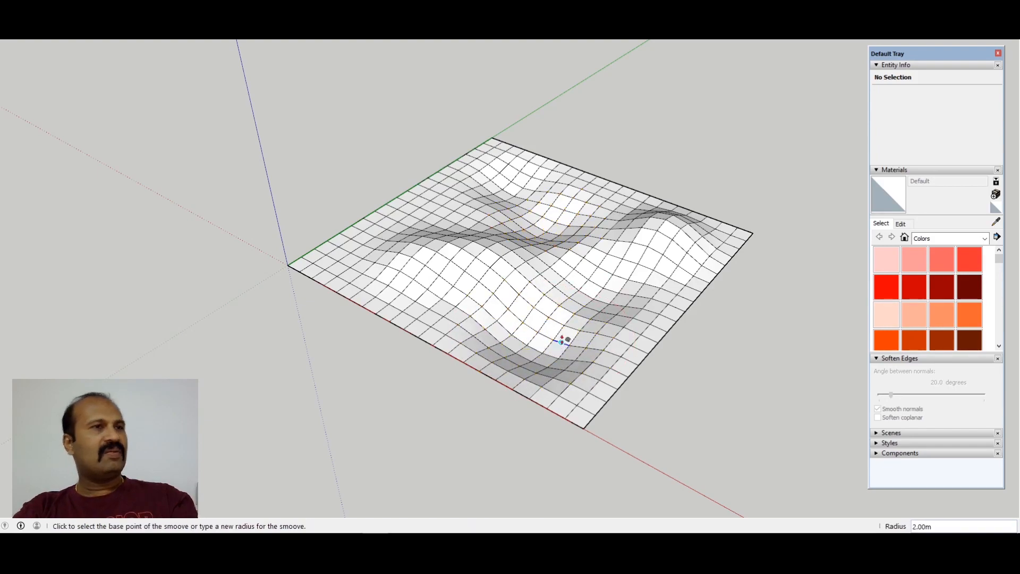
Select the entire sculpted terrain mesh and make it a group.
{"action": "middle_click_drag", "start_coordinate": [698, 275], "coordinate": [580, 288]}
{"action": "scroll", "coordinate": [470, 257], "scroll_direction": "up", "scroll_amount": 3}
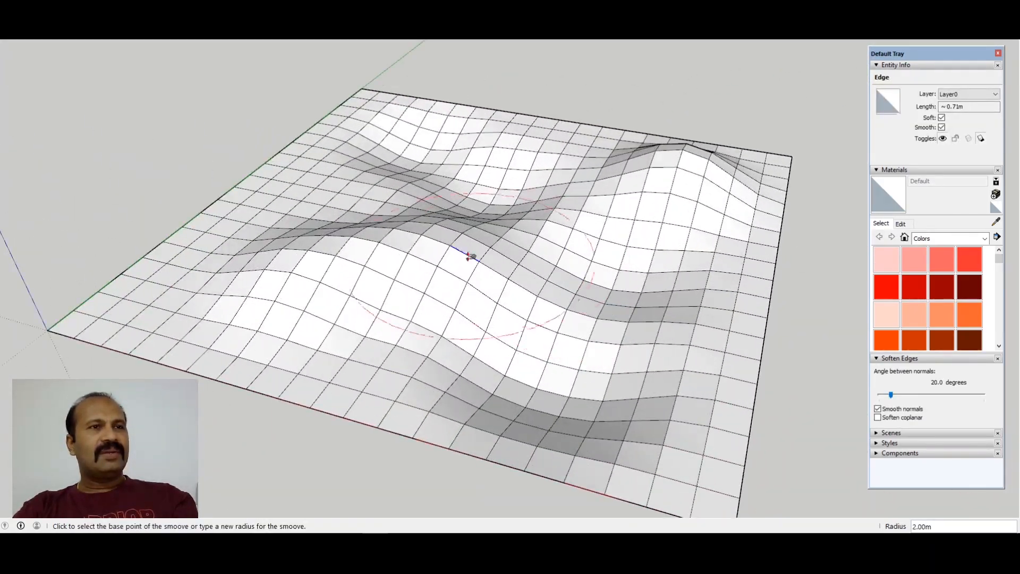
{"action": "middle_click_drag", "start_coordinate": [470, 257], "coordinate": [412, 239]}
{"action": "scroll", "coordinate": [419, 238], "scroll_direction": "down", "scroll_amount": 5}
{"action": "key", "text": "space"}
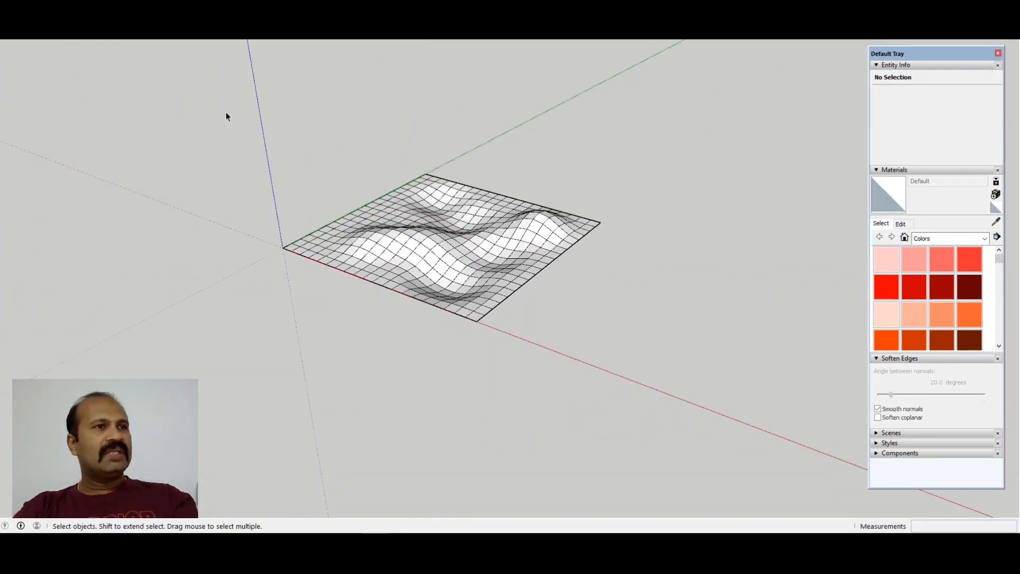
{"action": "left_click_drag", "start_coordinate": [226, 116], "coordinate": [680, 396]}
{"action": "right_click", "coordinate": [443, 253]}
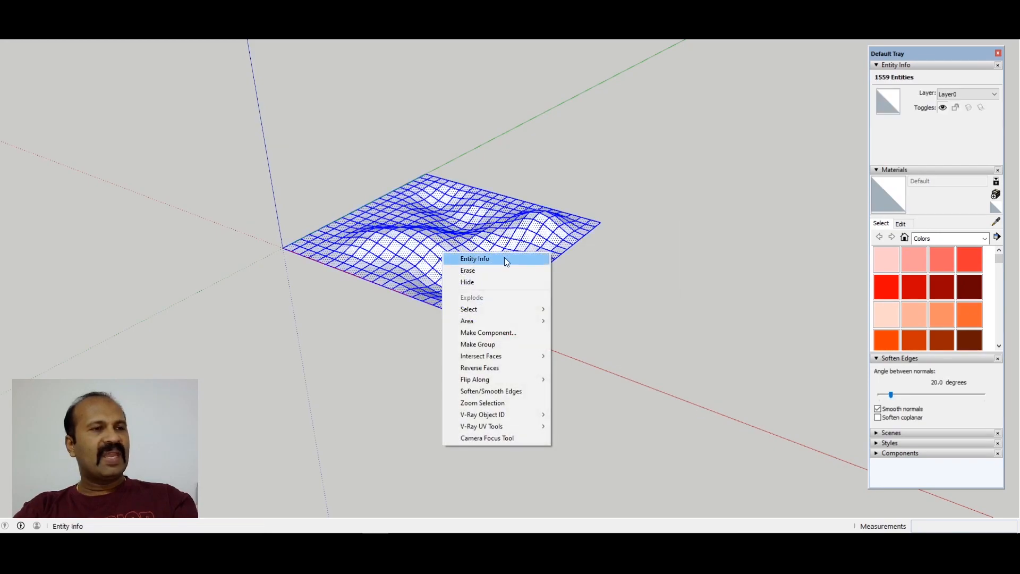
{"action": "left_click", "coordinate": [505, 344]}
{"action": "scroll", "coordinate": [426, 206], "scroll_direction": "up", "scroll_amount": 2}
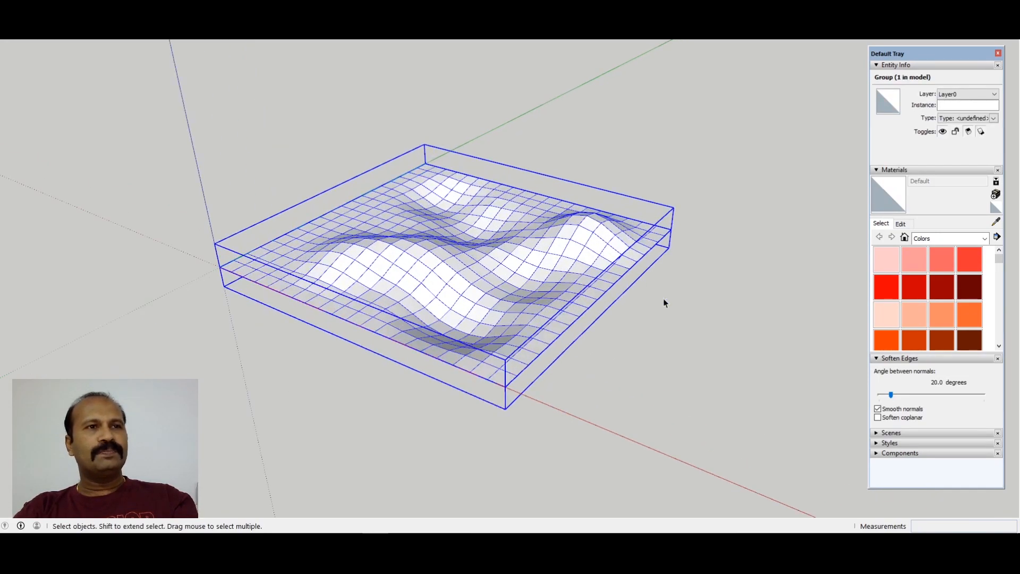
Draw a 3 m high vertical rectangular plane along the first interior grid line parallel to the terrain's red-axis edge.
{"action": "middle_click_drag", "start_coordinate": [664, 302], "coordinate": [255, 298]}
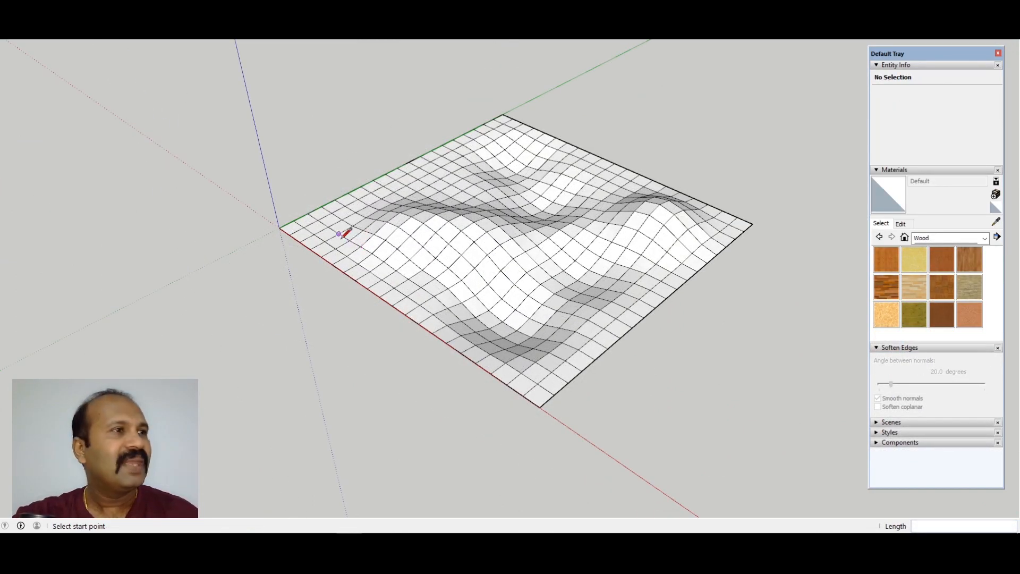
{"action": "left_click", "coordinate": [303, 227]}
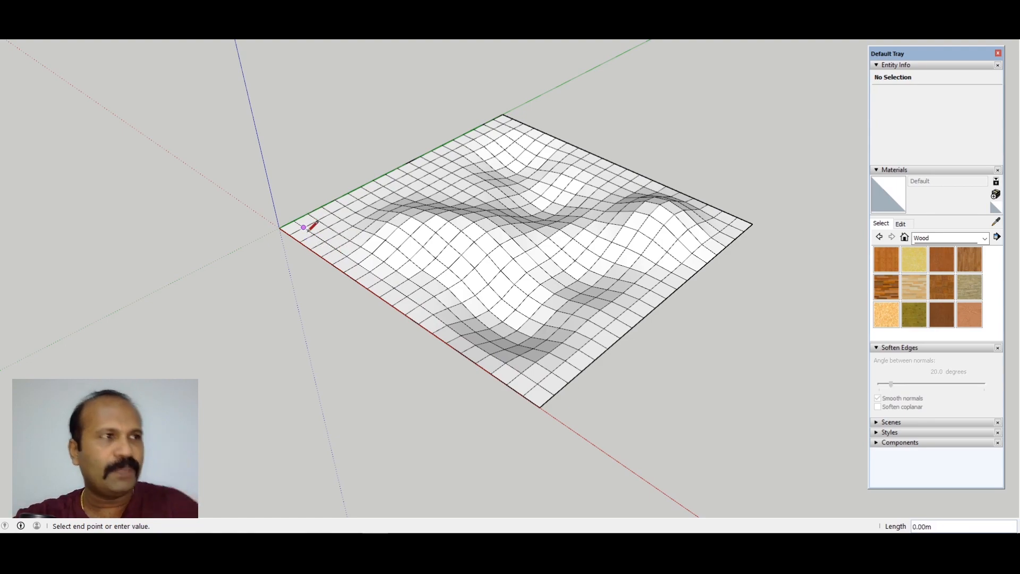
{"action": "left_click", "coordinate": [538, 383]}
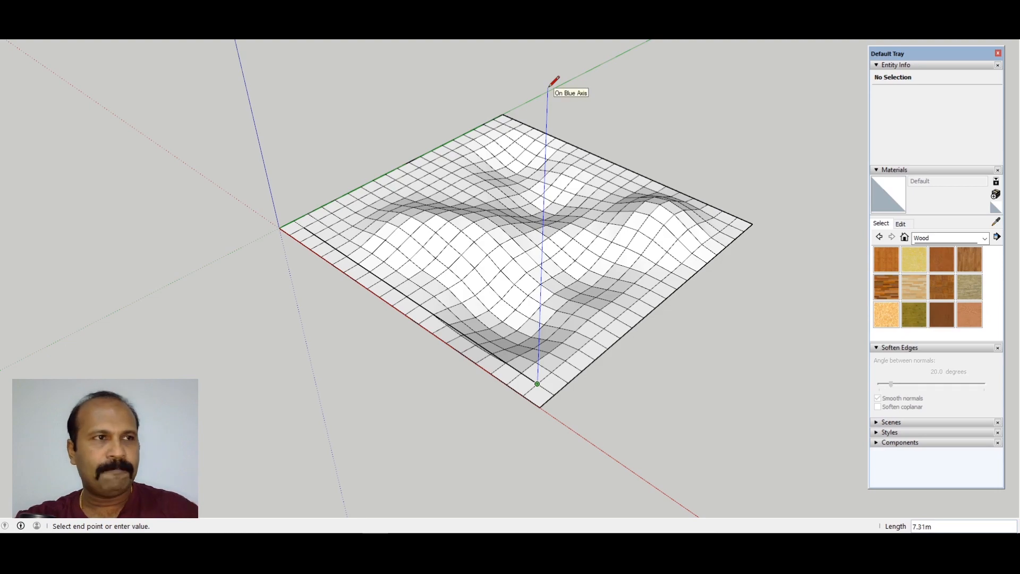
{"action": "key", "text": "Return"}
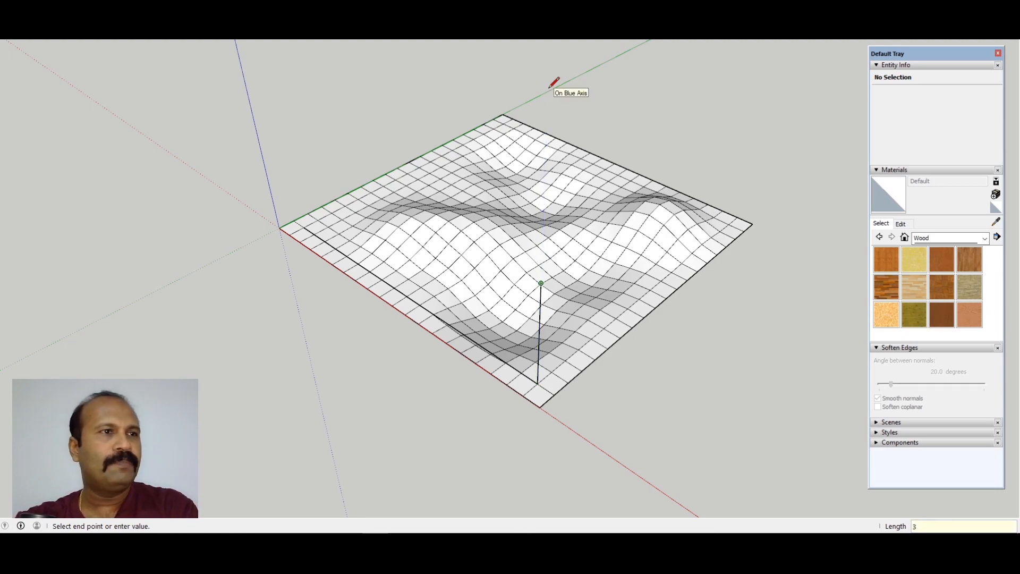
{"action": "left_click", "coordinate": [285, 137]}
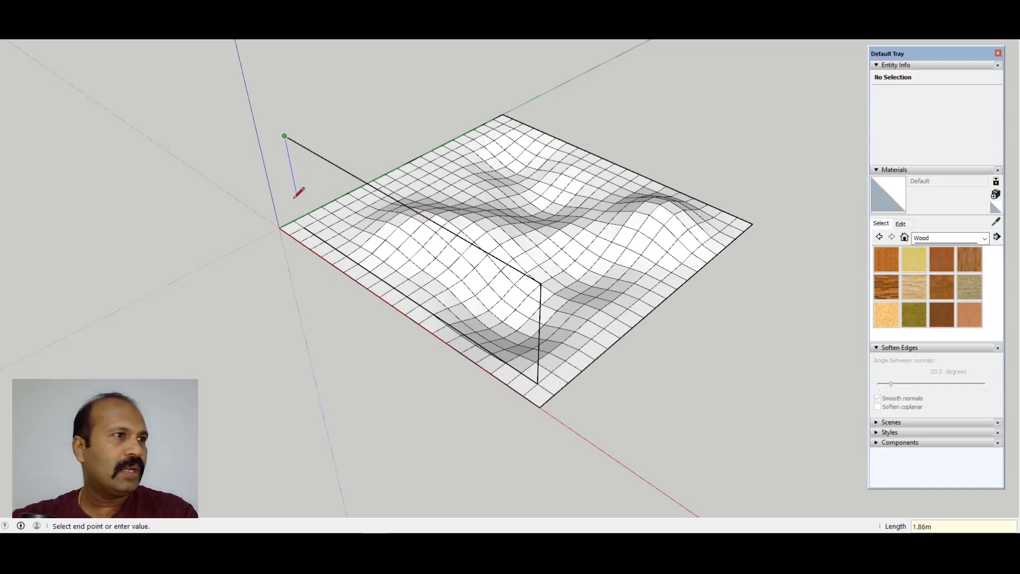
{"action": "left_click", "coordinate": [304, 228]}
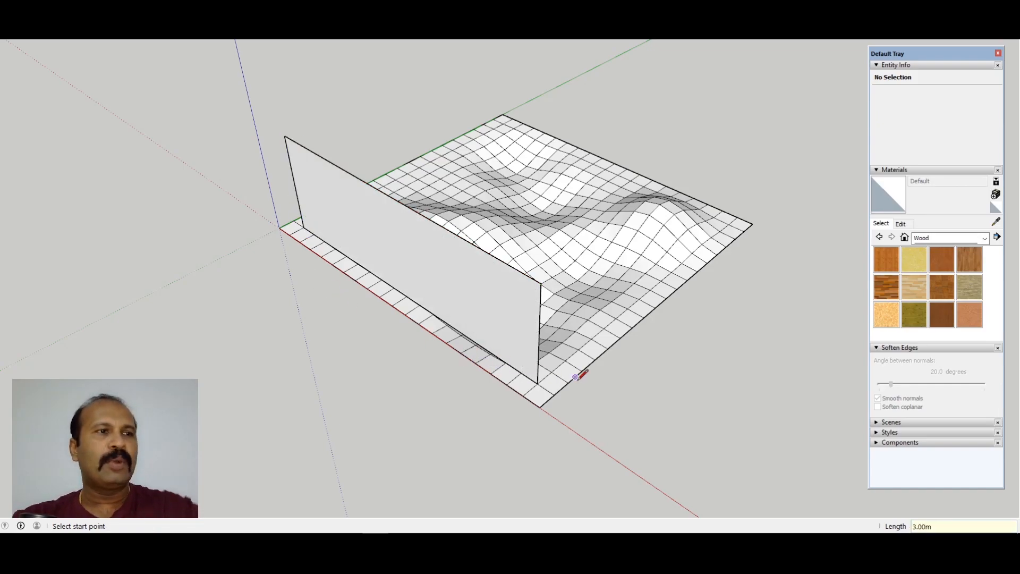
Select the whole vertical plane and paint it white with Color M00 from the Colors materials.
{"action": "mouse_move", "coordinate": [582, 371]}
{"action": "middle_mouse_down"}
{"action": "mouse_move", "coordinate": [118, 232]}
{"action": "mouse_move", "coordinate": [7, 287]}
{"action": "mouse_move", "coordinate": [512, 341]}
{"action": "mouse_move", "coordinate": [503, 228]}
{"action": "mouse_move", "coordinate": [308, 192]}
{"action": "middle_mouse_up"}
{"action": "key", "text": "space"}
{"action": "left_click_drag", "start_coordinate": [320, 150], "coordinate": [500, 342]}
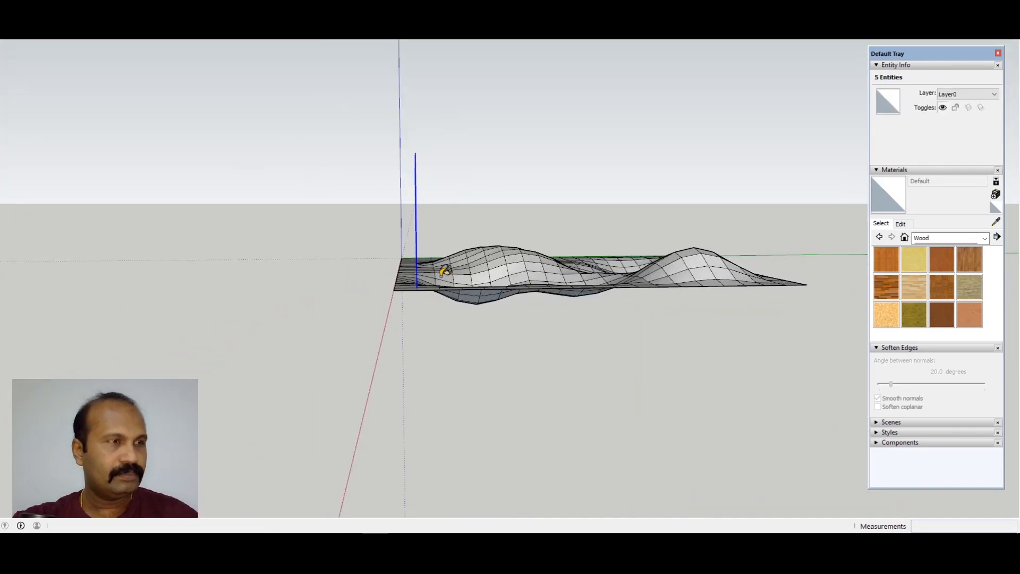
{"action": "middle_click_drag", "start_coordinate": [446, 268], "coordinate": [674, 305]}
{"action": "key", "text": "b"}
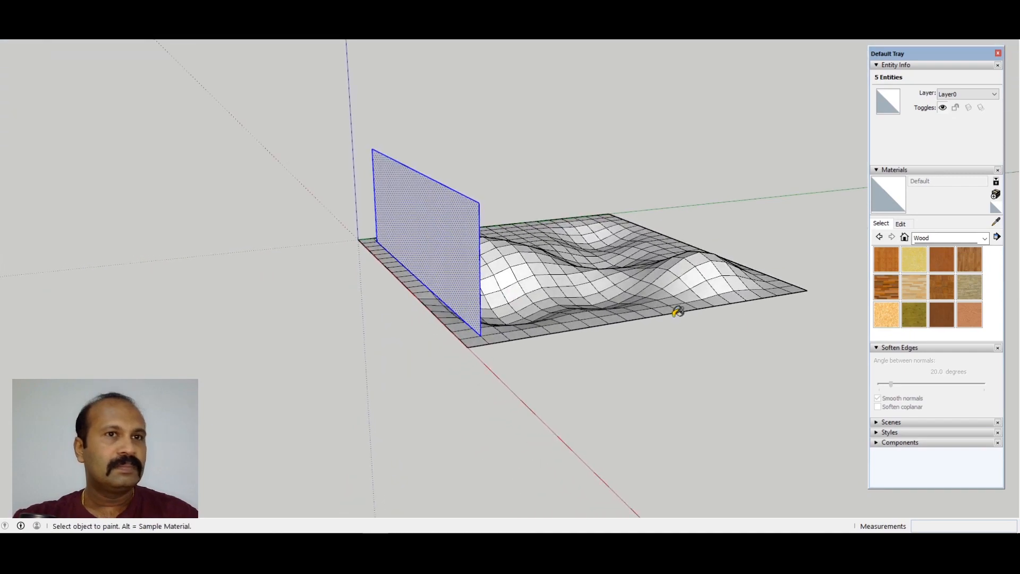
{"action": "left_click", "coordinate": [982, 238]}
{"action": "left_click", "coordinate": [952, 276]}
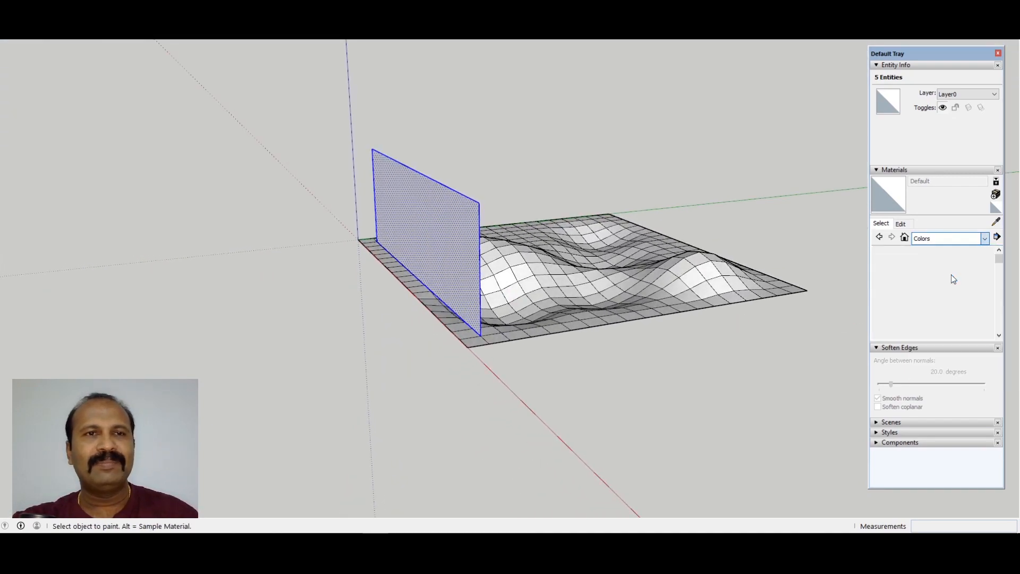
{"action": "left_click_drag", "start_coordinate": [999, 258], "coordinate": [996, 321]}
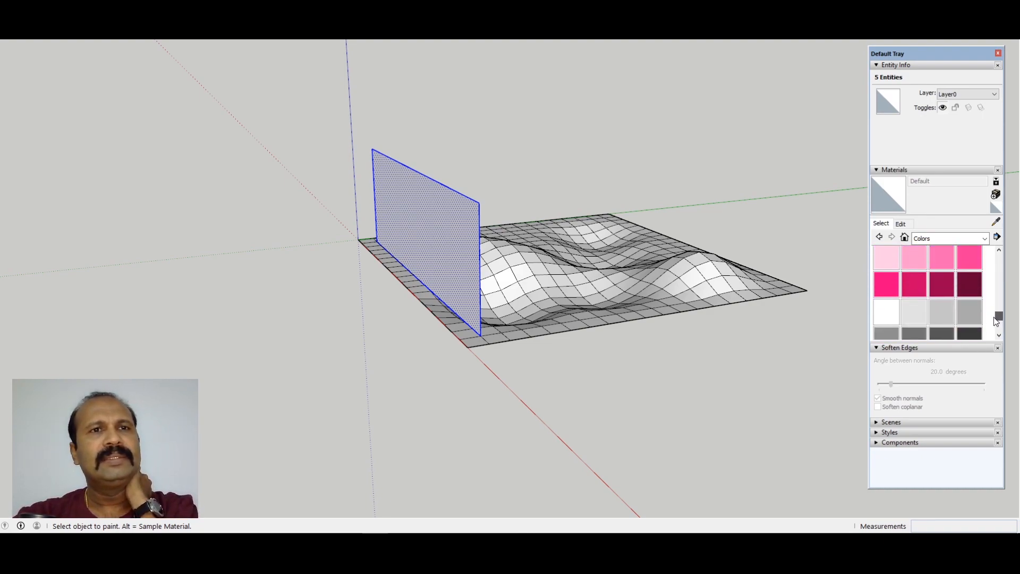
{"action": "left_click", "coordinate": [886, 312]}
{"action": "left_click", "coordinate": [448, 200]}
{"action": "key", "text": "space"}
{"action": "left_click", "coordinate": [498, 189]}
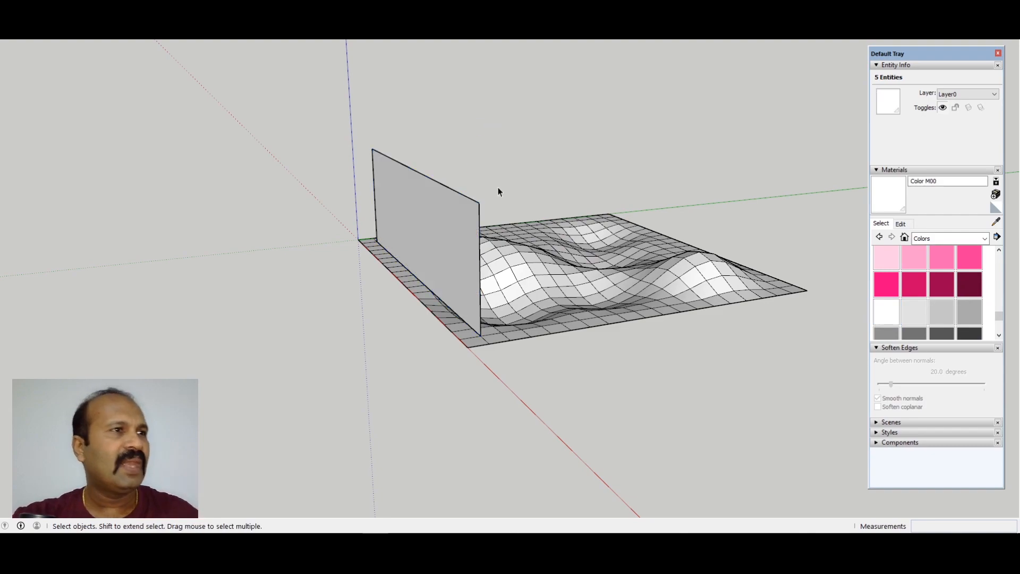
Select the white vertical plane with its edges and move it about 1.29 m straight down through the terrain.
{"action": "mouse_move", "coordinate": [498, 189]}
{"action": "middle_mouse_down"}
{"action": "mouse_move", "coordinate": [453, 262]}
{"action": "mouse_move", "coordinate": [508, 214]}
{"action": "middle_mouse_up"}
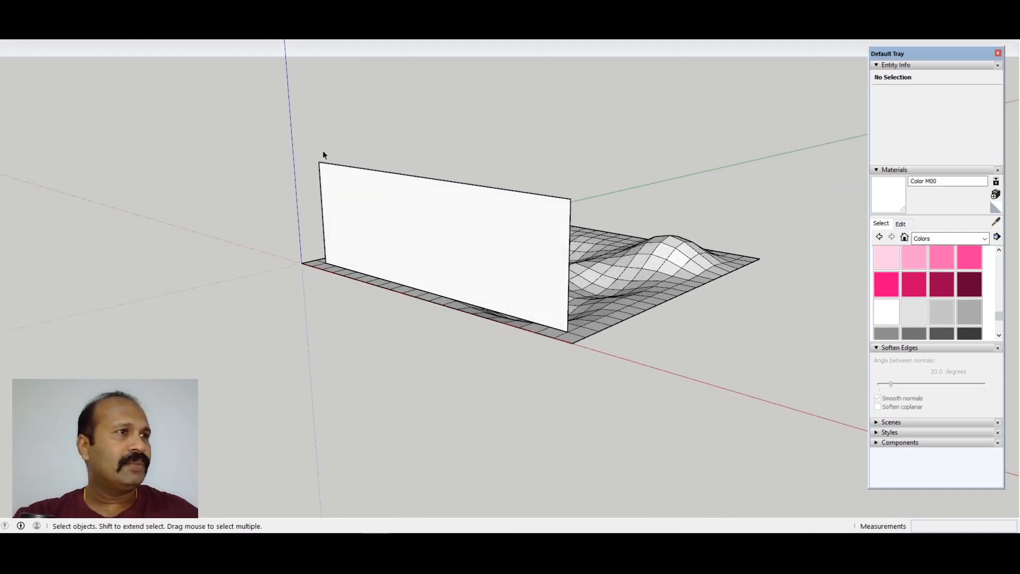
{"action": "left_click_drag", "start_coordinate": [310, 139], "coordinate": [586, 370]}
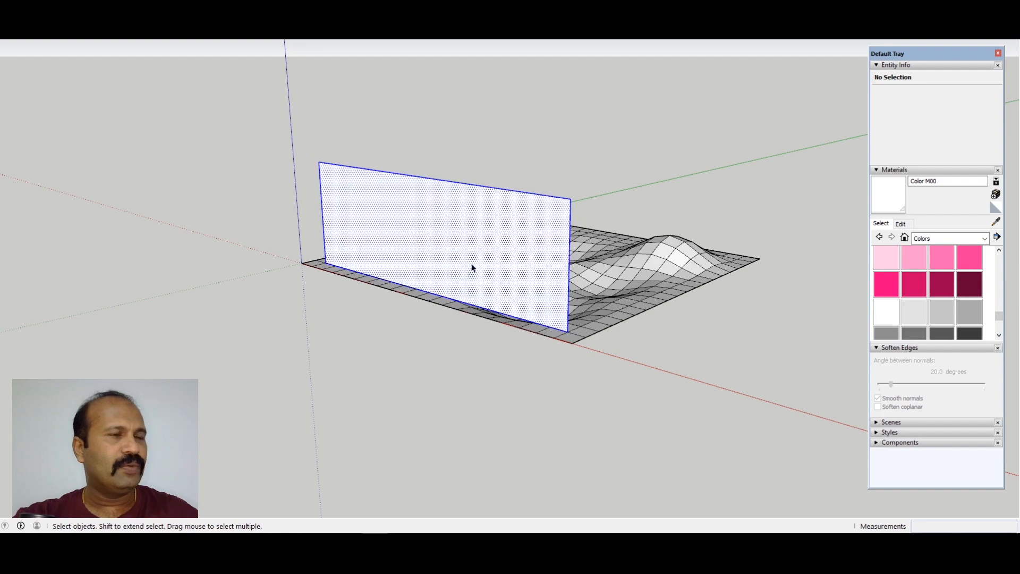
{"action": "middle_click_drag", "start_coordinate": [471, 266], "coordinate": [632, 177]}
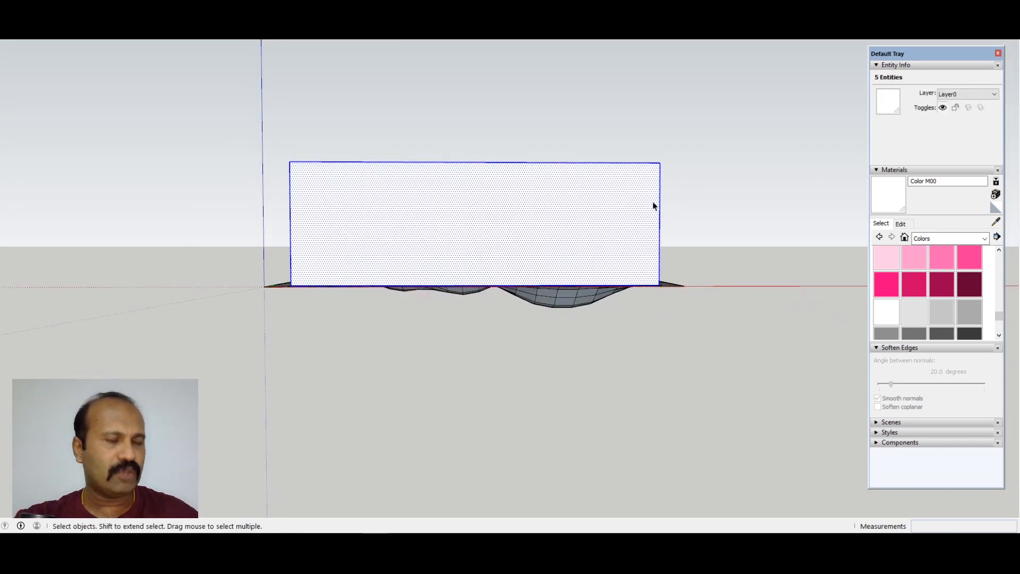
{"action": "key", "text": "m"}
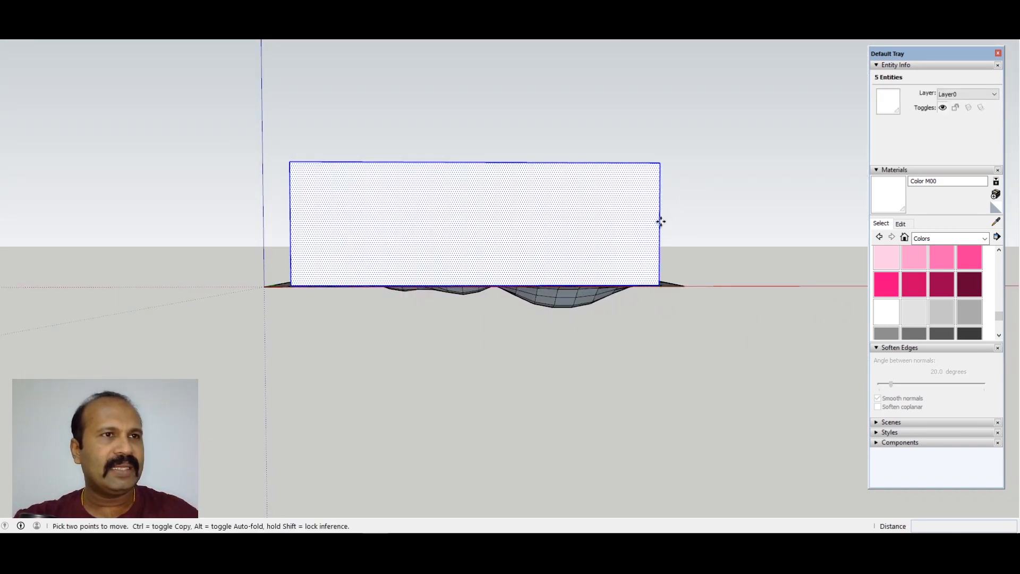
{"action": "left_click", "coordinate": [660, 222]}
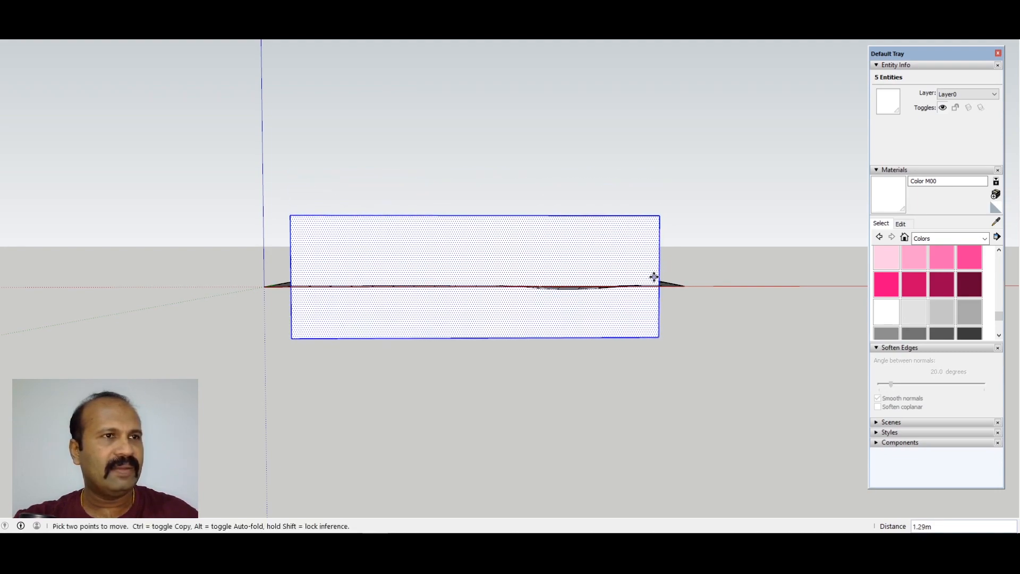
Make the first three copies of the vertical plane along the green axis, one grid cell (0.50 m) apart.
{"action": "mouse_move", "coordinate": [654, 276]}
{"action": "middle_mouse_down"}
{"action": "mouse_move", "coordinate": [180, 319]}
{"action": "mouse_move", "coordinate": [7, 296]}
{"action": "mouse_move", "coordinate": [3, 271]}
{"action": "mouse_move", "coordinate": [430, 270]}
{"action": "mouse_move", "coordinate": [820, 328]}
{"action": "mouse_move", "coordinate": [467, 296]}
{"action": "mouse_move", "coordinate": [387, 406]}
{"action": "mouse_move", "coordinate": [336, 413]}
{"action": "mouse_move", "coordinate": [398, 297]}
{"action": "middle_mouse_up"}
{"action": "scroll", "coordinate": [399, 335], "scroll_direction": "up", "scroll_amount": 3}
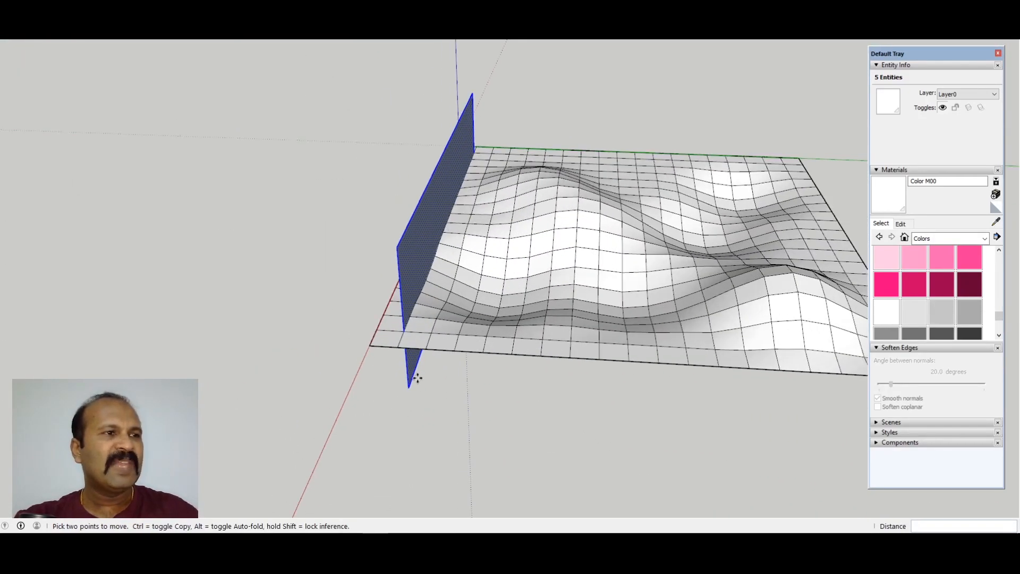
{"action": "left_click", "coordinate": [403, 332]}
{"action": "key", "text": "ctrl"}
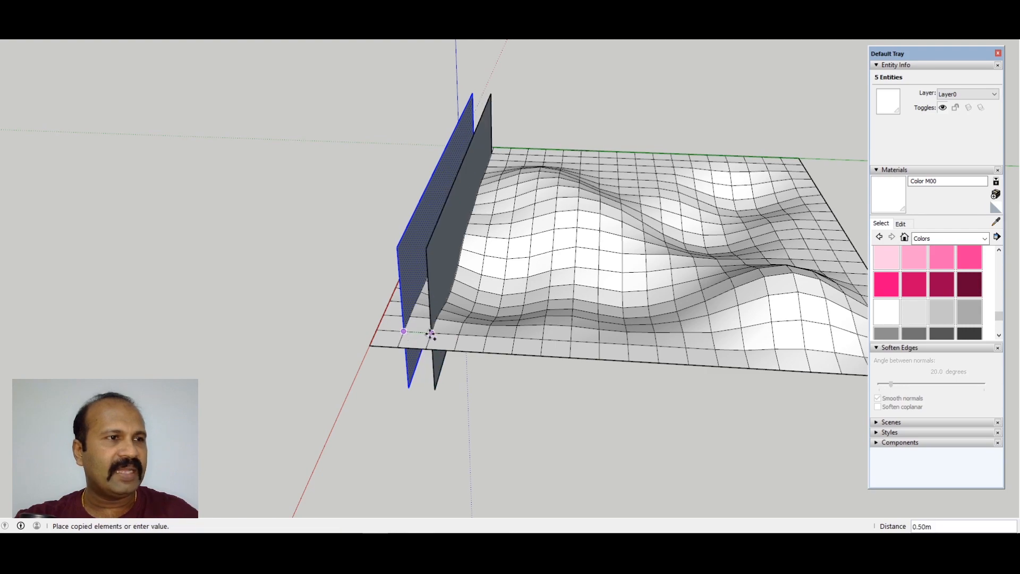
{"action": "left_click", "coordinate": [430, 333]}
{"action": "left_click", "coordinate": [431, 333]}
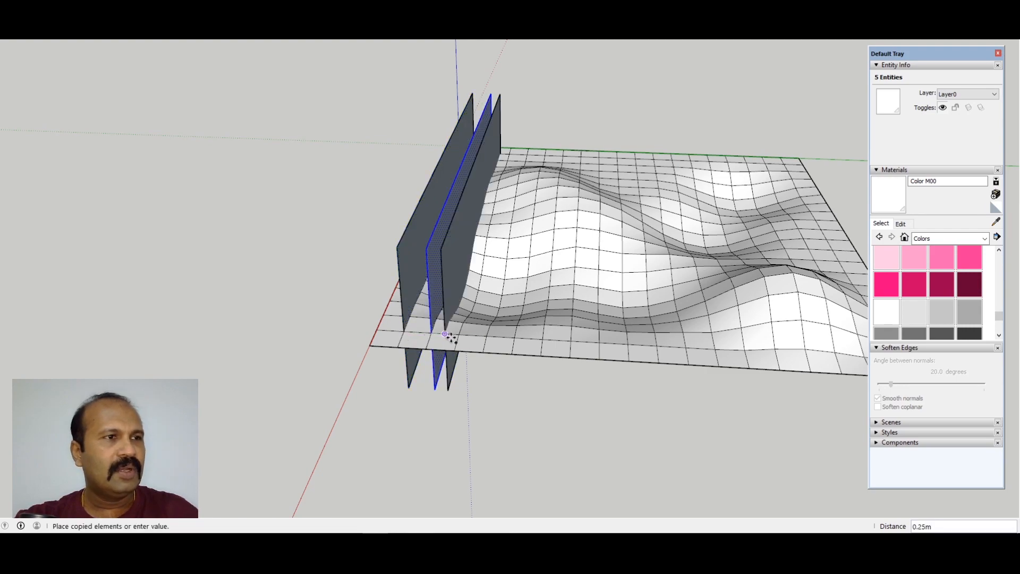
{"action": "left_click", "coordinate": [457, 335]}
{"action": "left_click", "coordinate": [458, 336]}
{"action": "key", "text": "ctrl"}
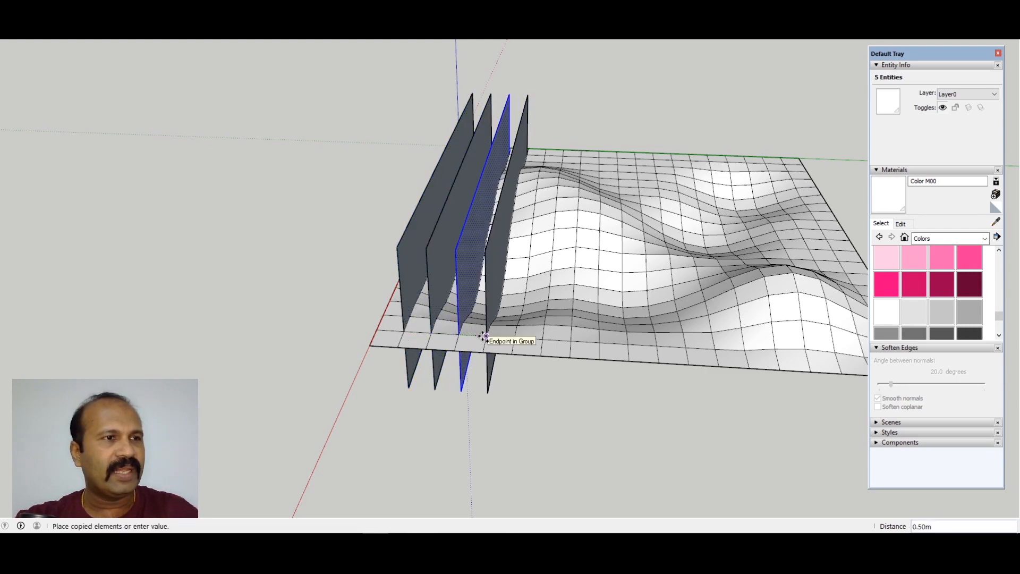
{"action": "left_click", "coordinate": [486, 336]}
Add three more plane copies at 0.50 m spacing, continuing the row over the terrain's nearest hills.
{"action": "left_click", "coordinate": [486, 337]}
{"action": "key", "text": "ctrl"}
{"action": "left_click", "coordinate": [514, 338]}
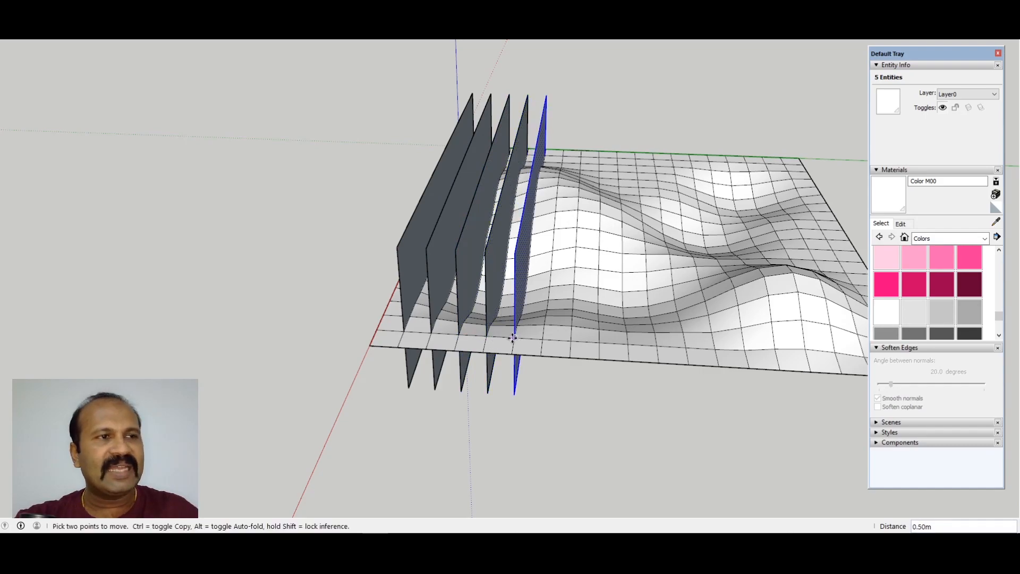
{"action": "left_click", "coordinate": [513, 337]}
{"action": "key", "text": "ctrl"}
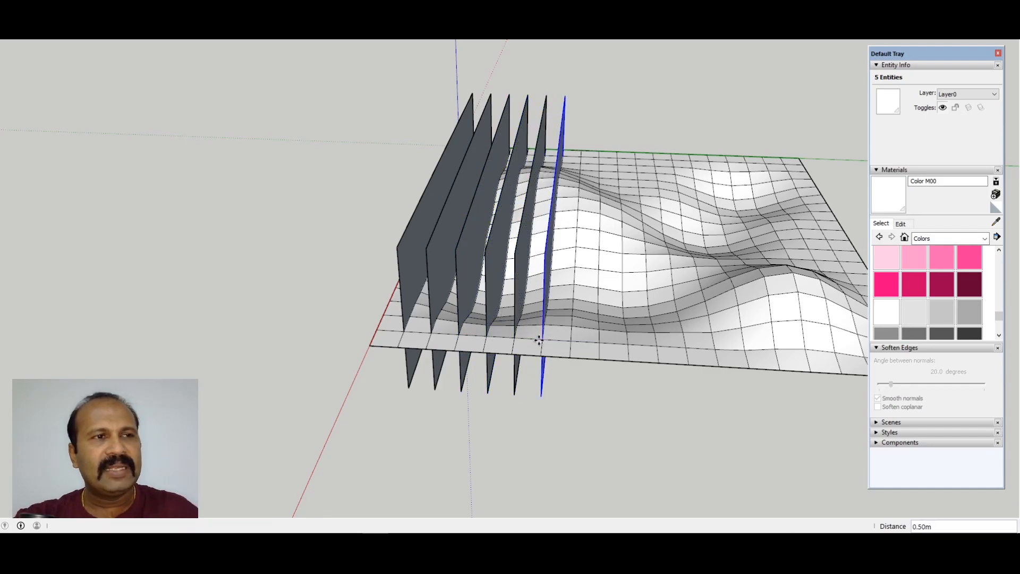
{"action": "left_click", "coordinate": [541, 340]}
{"action": "left_click", "coordinate": [541, 340]}
{"action": "key", "text": "ctrl"}
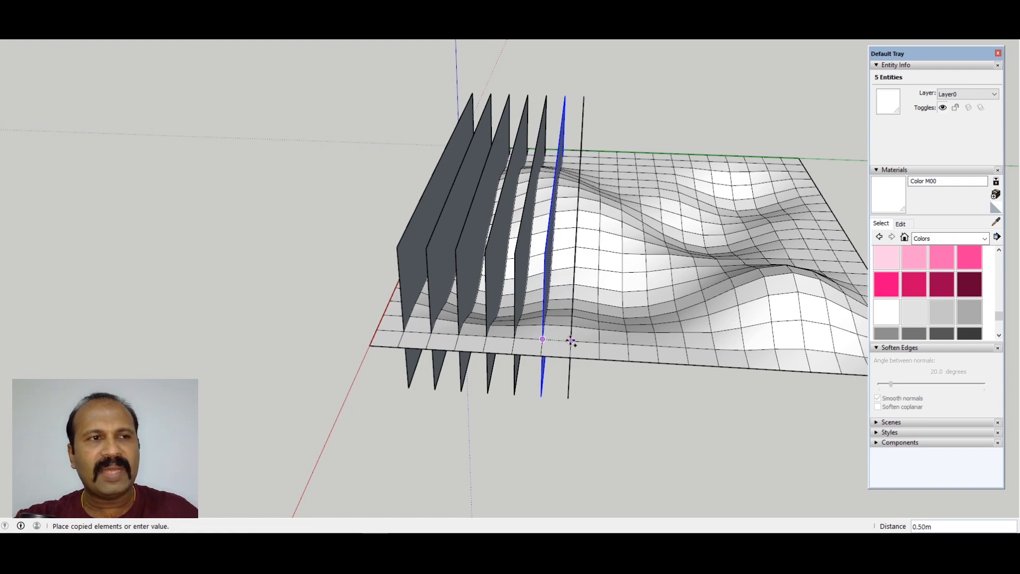
{"action": "left_click", "coordinate": [569, 340]}
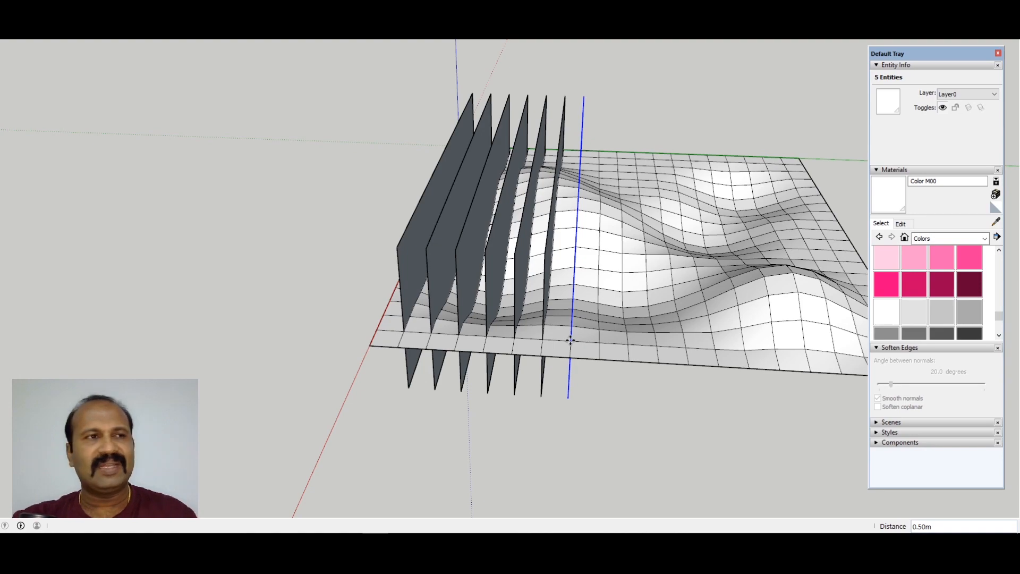
Extend the row of vertical planes with four further copies on successive grid lines, 0.50 m apart, toward the terrain's middle.
{"action": "scroll", "coordinate": [393, 311], "scroll_direction": "down", "scroll_amount": 2}
{"action": "scroll", "coordinate": [607, 330], "scroll_direction": "up", "scroll_amount": 1}
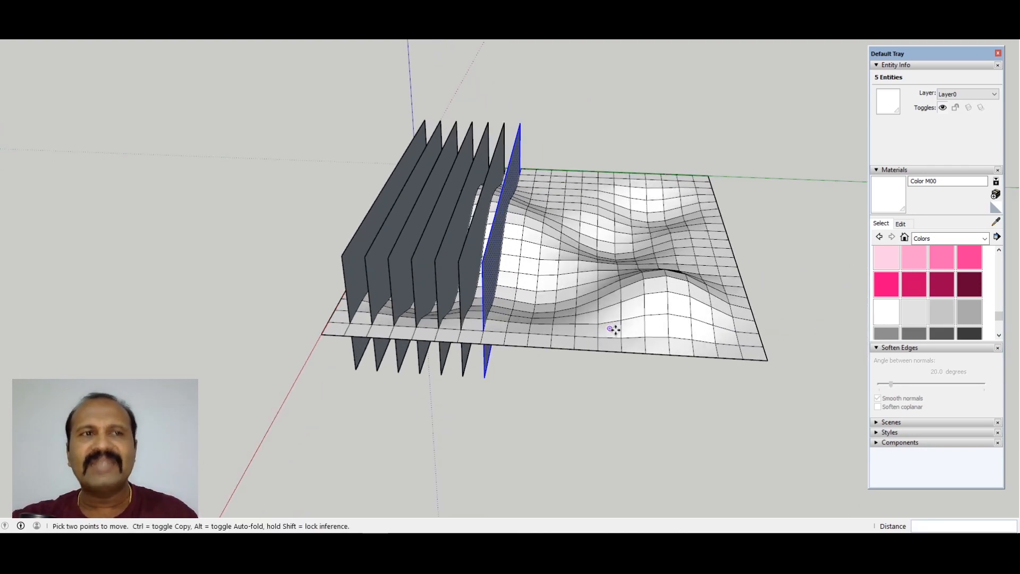
{"action": "left_click", "coordinate": [483, 332]}
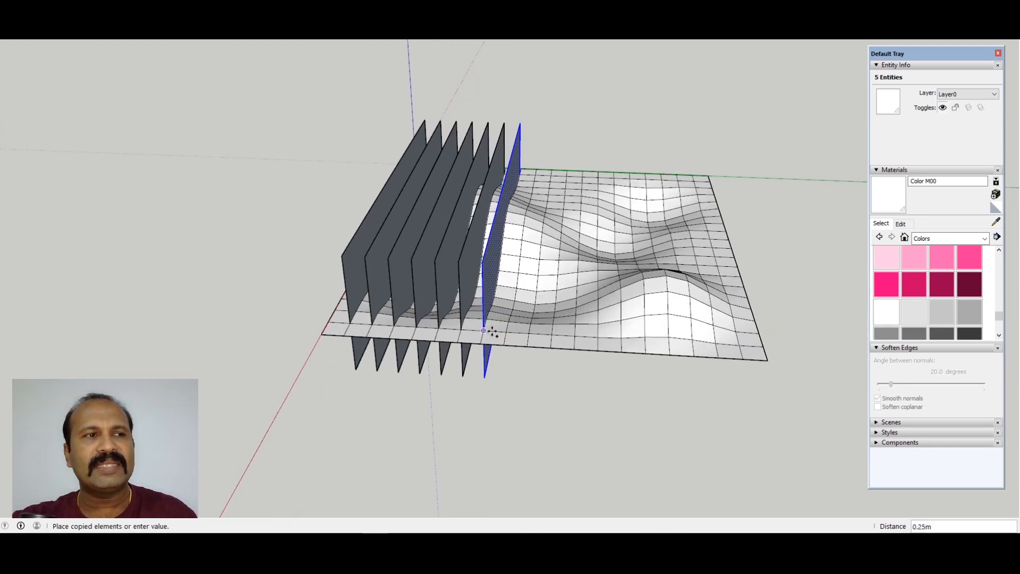
{"action": "left_click", "coordinate": [505, 333]}
{"action": "left_click", "coordinate": [505, 332]}
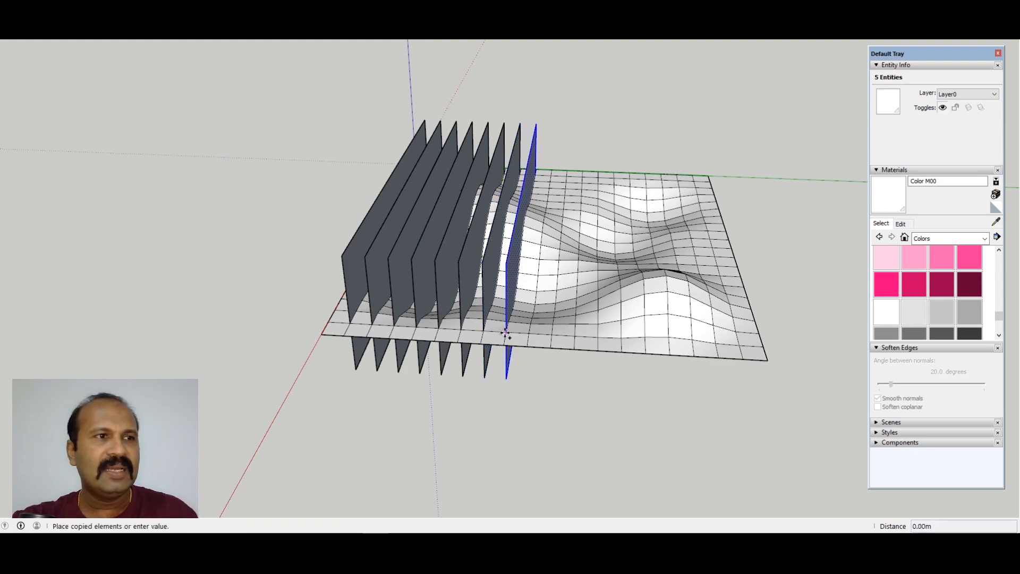
{"action": "left_click", "coordinate": [529, 333]}
{"action": "left_click", "coordinate": [529, 333]}
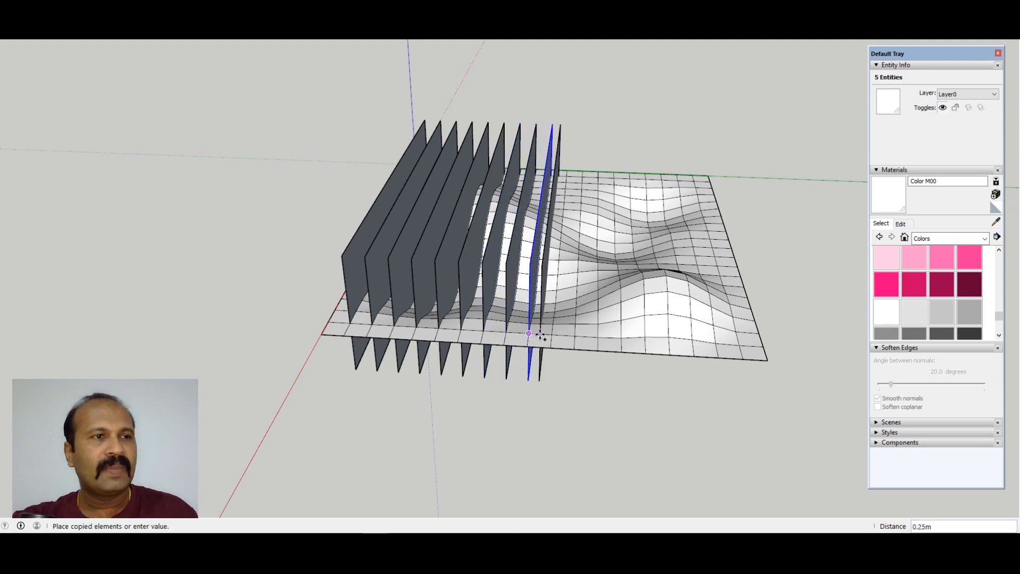
{"action": "left_click", "coordinate": [551, 333]}
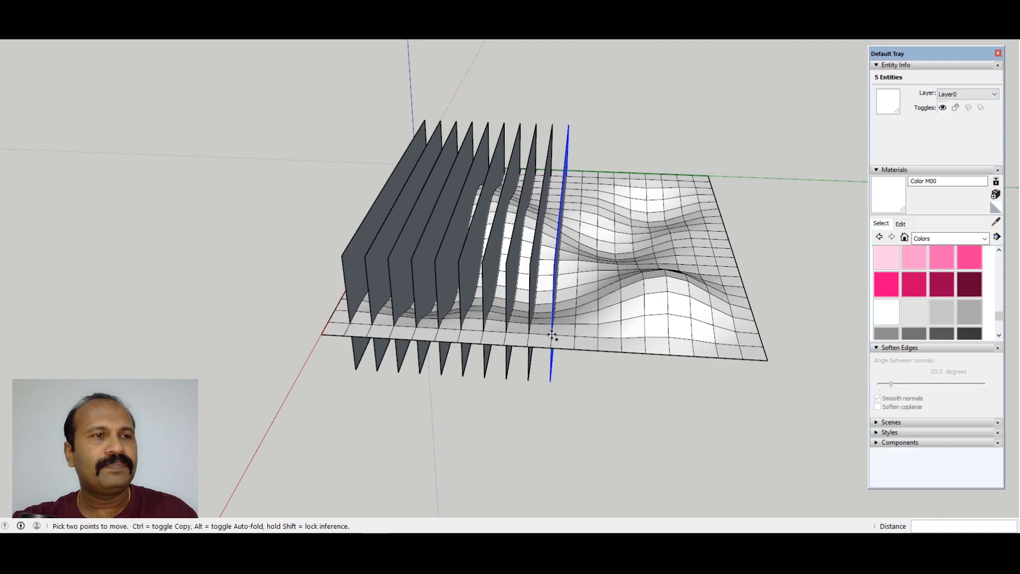
{"action": "left_click", "coordinate": [552, 334]}
{"action": "left_click", "coordinate": [575, 336]}
Copy the plane onto the next five grid lines at 0.50 m intervals, carrying the row across the far hill.
{"action": "scroll", "coordinate": [573, 335], "scroll_direction": "up", "scroll_amount": 3}
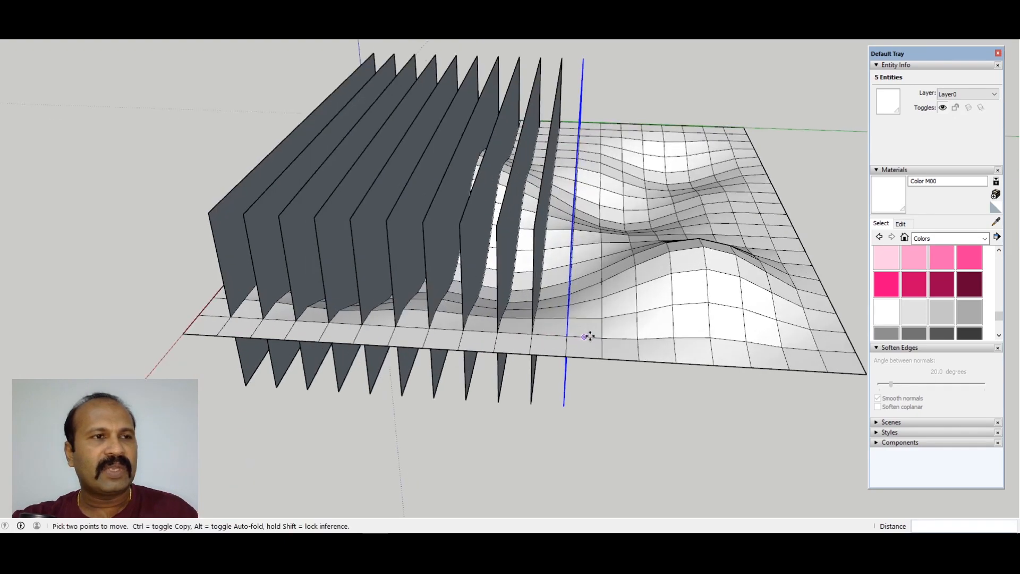
{"action": "left_click", "coordinate": [566, 333]}
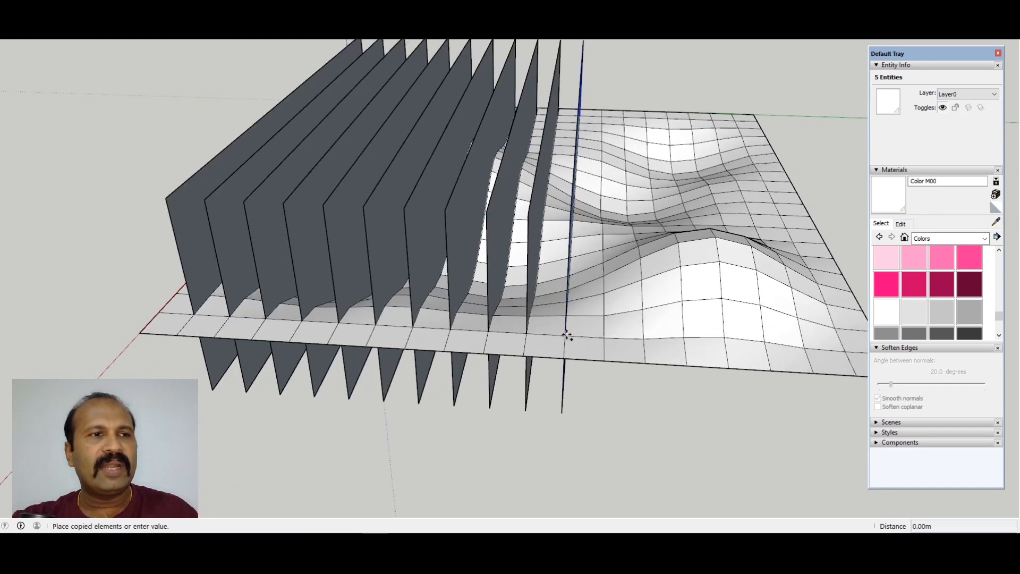
{"action": "left_click", "coordinate": [603, 338]}
{"action": "left_click", "coordinate": [603, 337]}
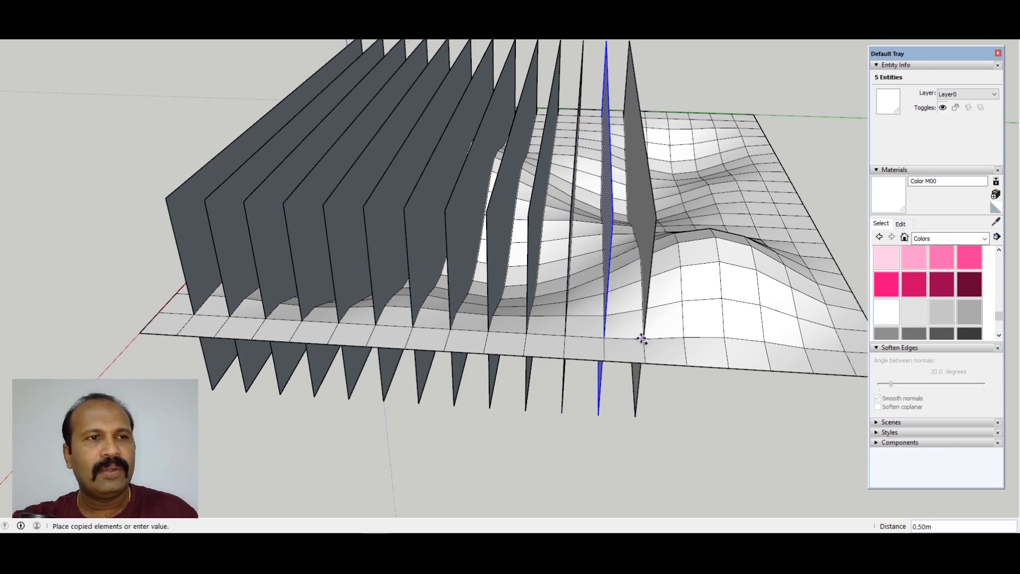
{"action": "left_click", "coordinate": [641, 338]}
{"action": "left_click", "coordinate": [644, 338]}
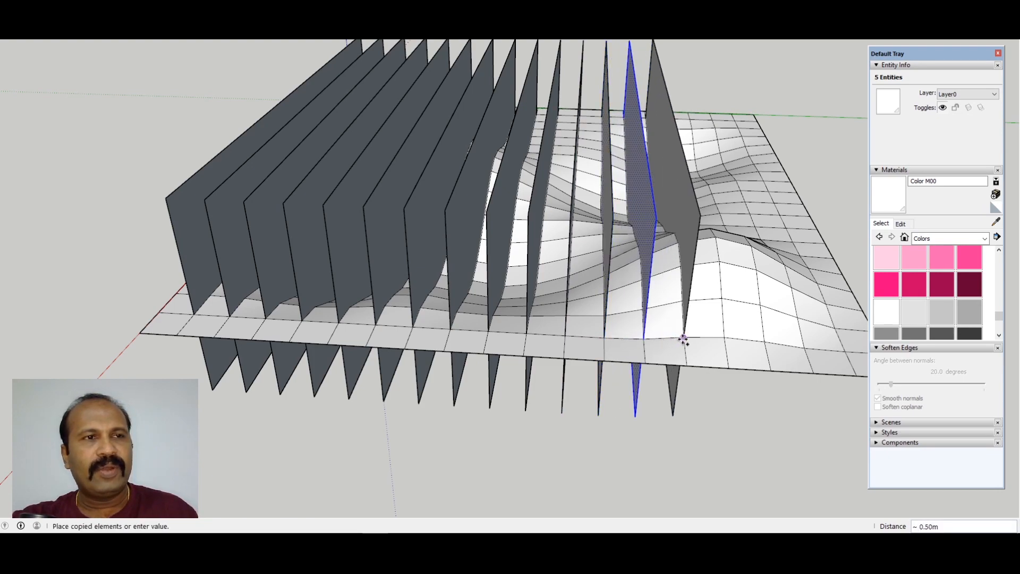
{"action": "left_click", "coordinate": [684, 339]}
{"action": "left_click", "coordinate": [684, 339]}
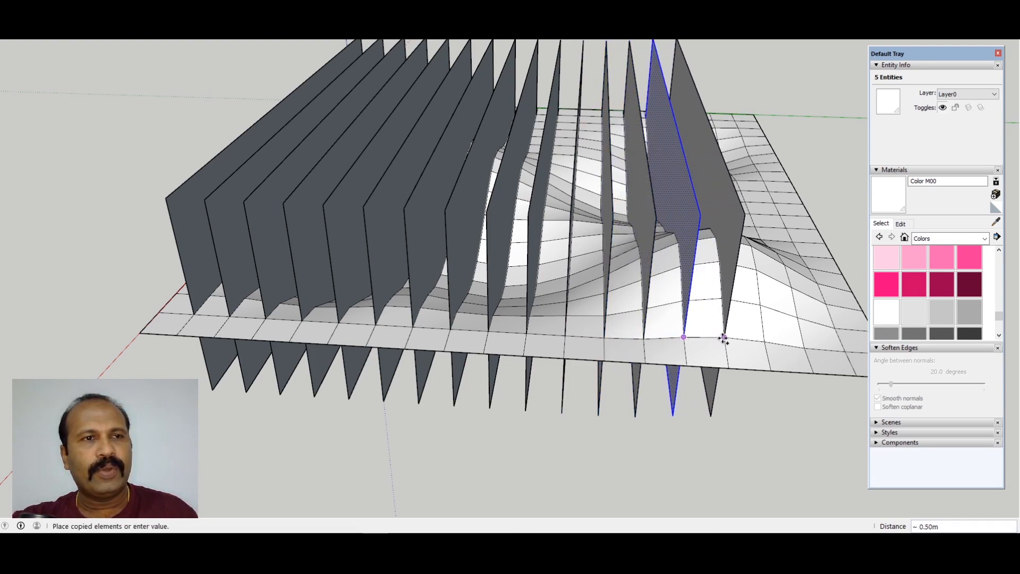
{"action": "left_click", "coordinate": [725, 339]}
{"action": "left_click", "coordinate": [725, 339]}
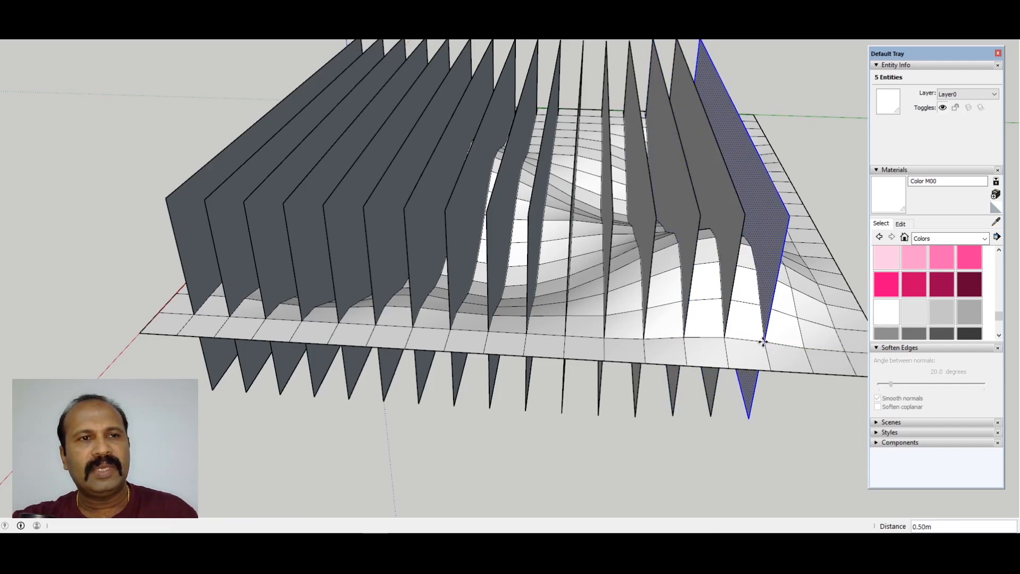
Add the last two plane copies at 0.50 m spacing, completing the row up to the terrain's far edge.
{"action": "left_click", "coordinate": [763, 343]}
{"action": "left_click", "coordinate": [763, 342]}
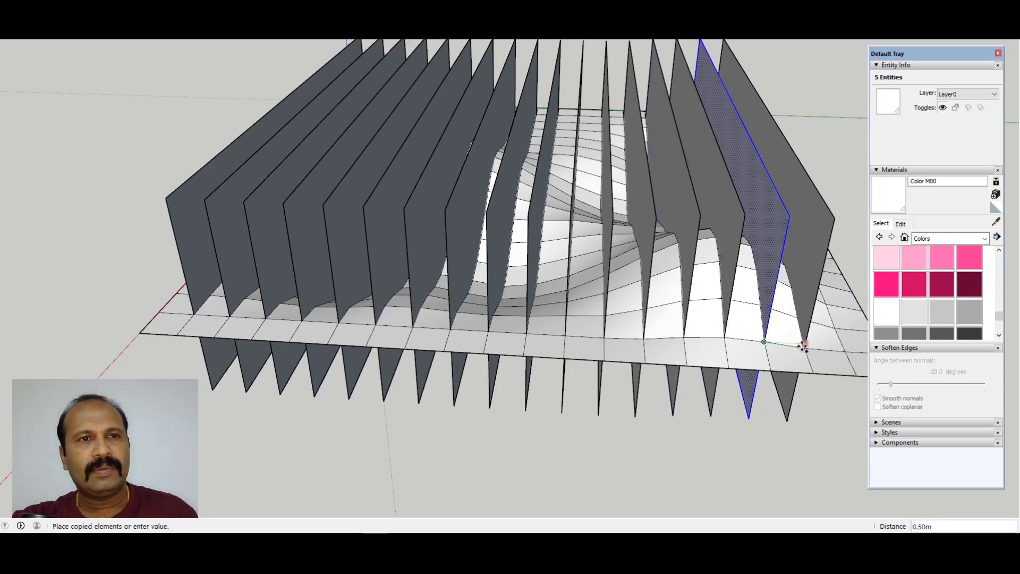
{"action": "left_click", "coordinate": [804, 347]}
{"action": "middle_click_drag", "start_coordinate": [797, 345], "coordinate": [356, 241]}
{"action": "left_click", "coordinate": [571, 307]}
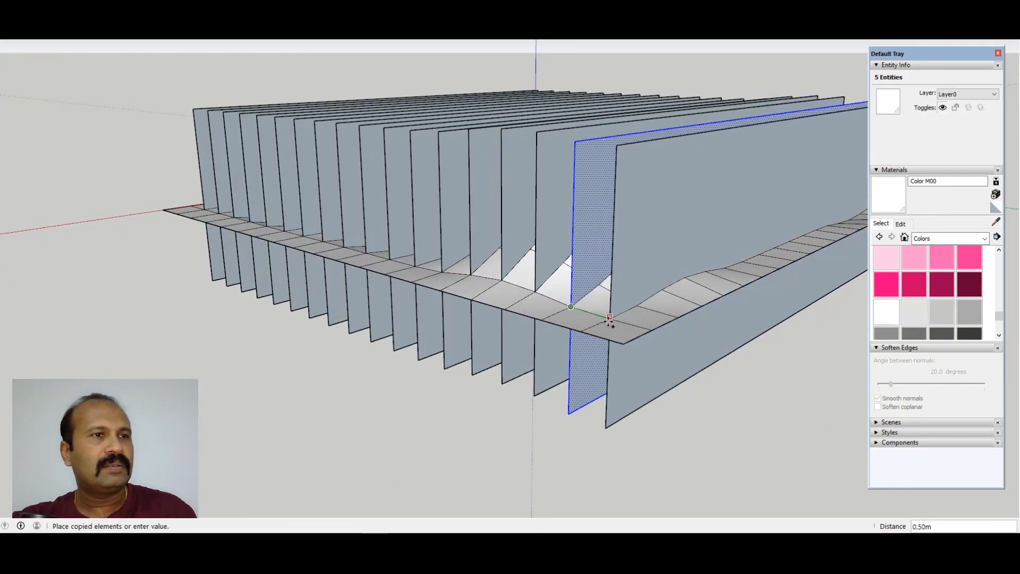
{"action": "middle_click_drag", "start_coordinate": [608, 321], "coordinate": [587, 232]}
{"action": "key", "text": "space"}
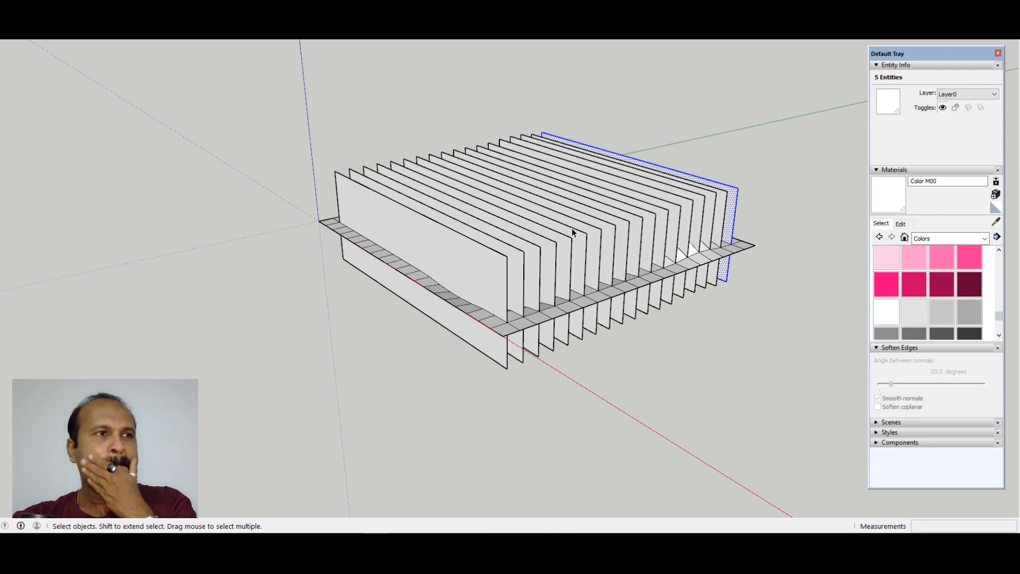
Select all the vertical planes and intersect their faces with the model where they cross the terrain.
{"action": "middle_click_drag", "start_coordinate": [573, 233], "coordinate": [676, 237]}
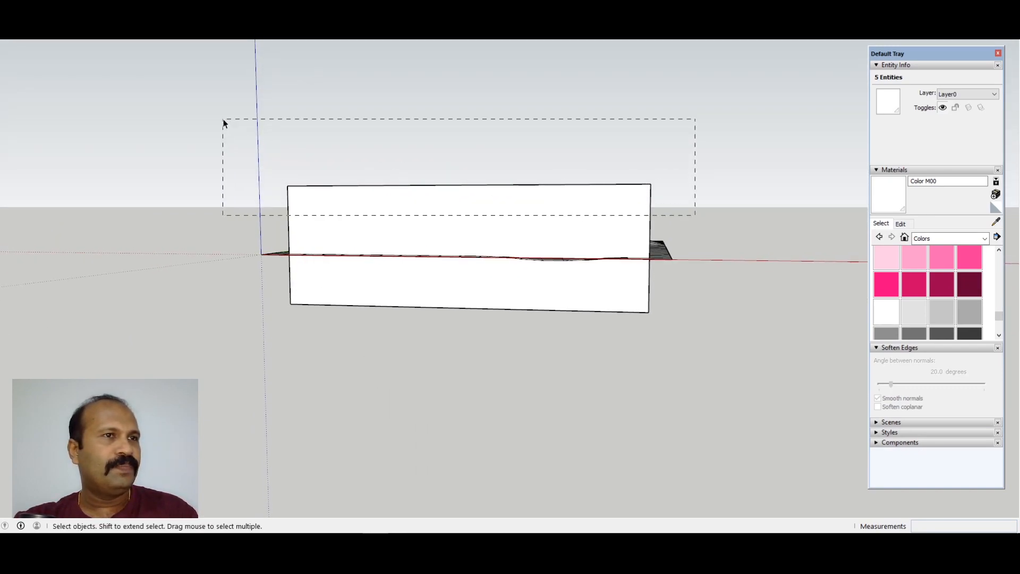
{"action": "left_click_drag", "start_coordinate": [223, 120], "coordinate": [223, 121]}
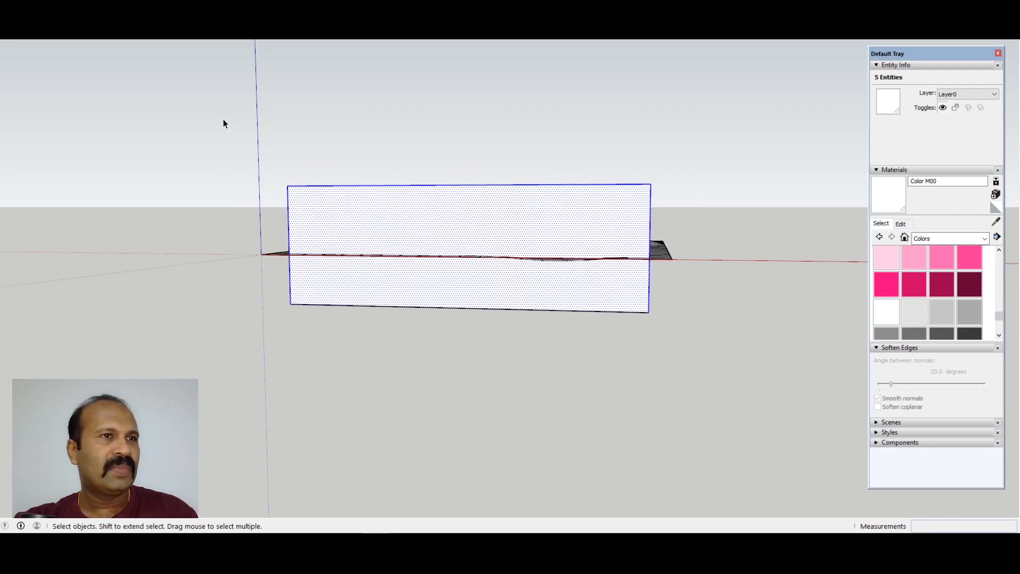
{"action": "right_click", "coordinate": [500, 205]}
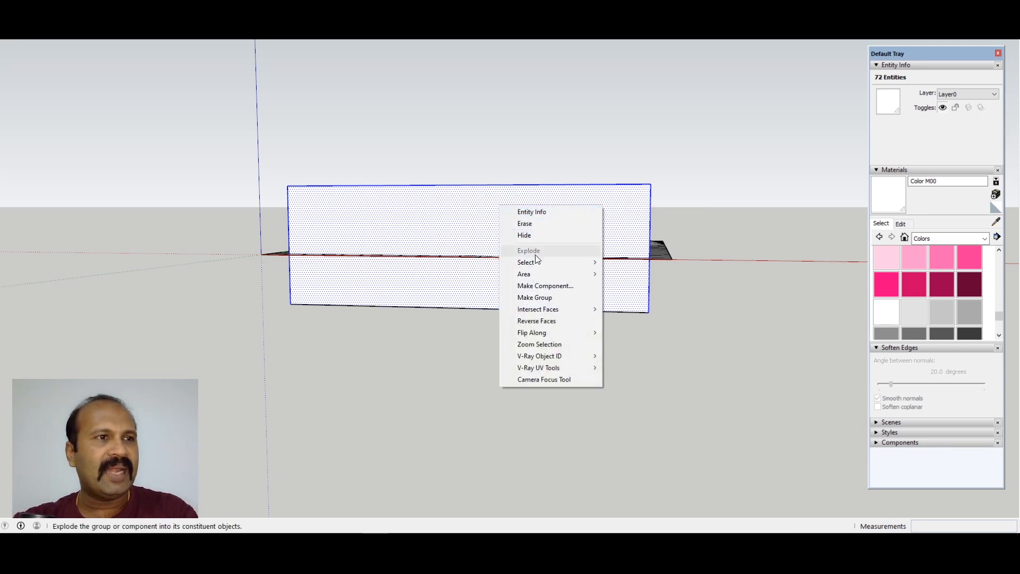
{"action": "mouse_move", "coordinate": [546, 313]}
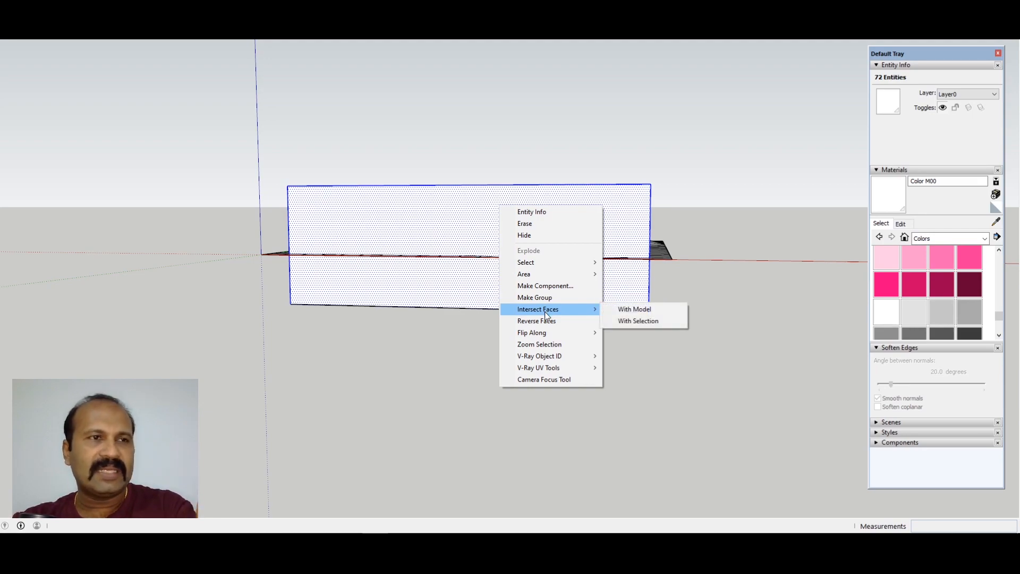
{"action": "left_click", "coordinate": [642, 310]}
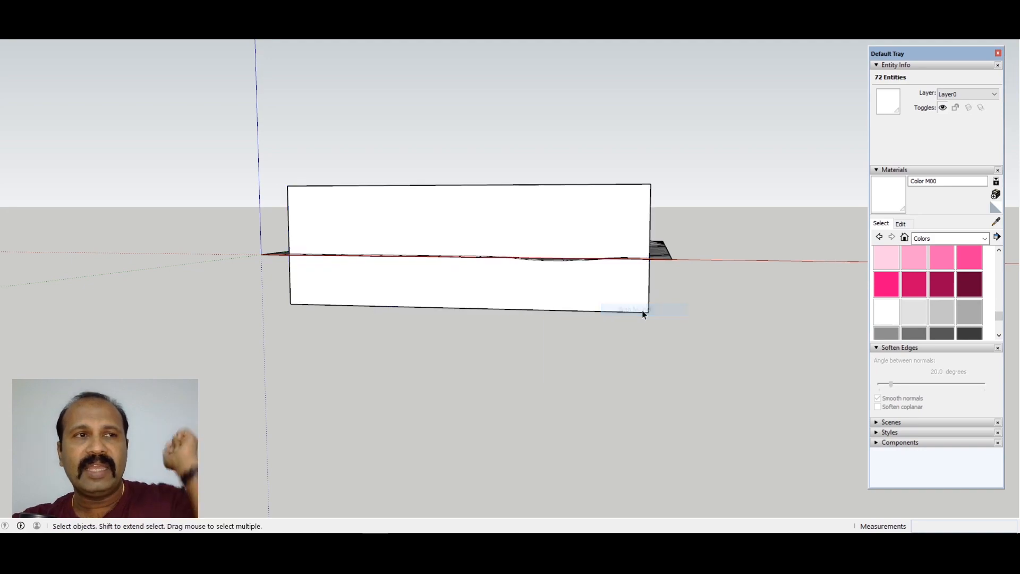
Delete the portions of all the vertical planes that lie below the terrain surface.
{"action": "key", "text": "o"}
{"action": "left_click_drag", "start_coordinate": [623, 291], "coordinate": [526, 228]}
{"action": "key", "text": "space"}
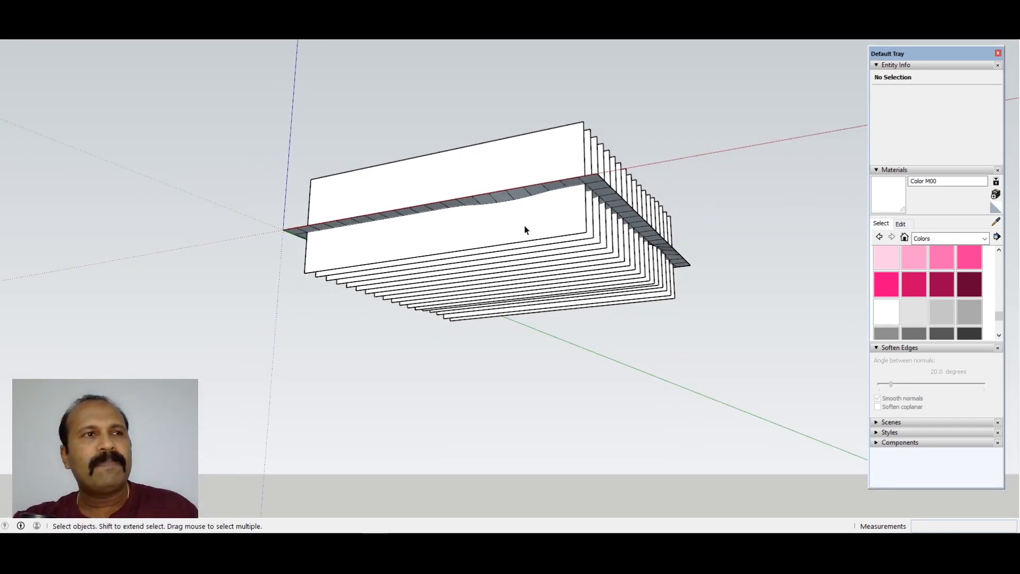
{"action": "middle_click_drag", "start_coordinate": [526, 227], "coordinate": [643, 325]}
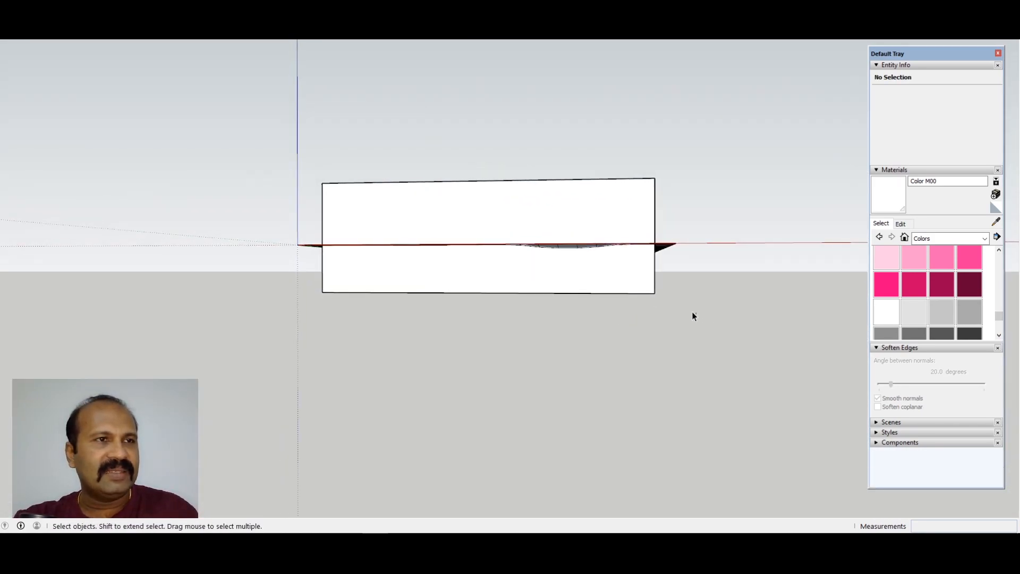
{"action": "left_click_drag", "start_coordinate": [696, 314], "coordinate": [304, 276]}
{"action": "middle_click_drag", "start_coordinate": [383, 257], "coordinate": [563, 223]}
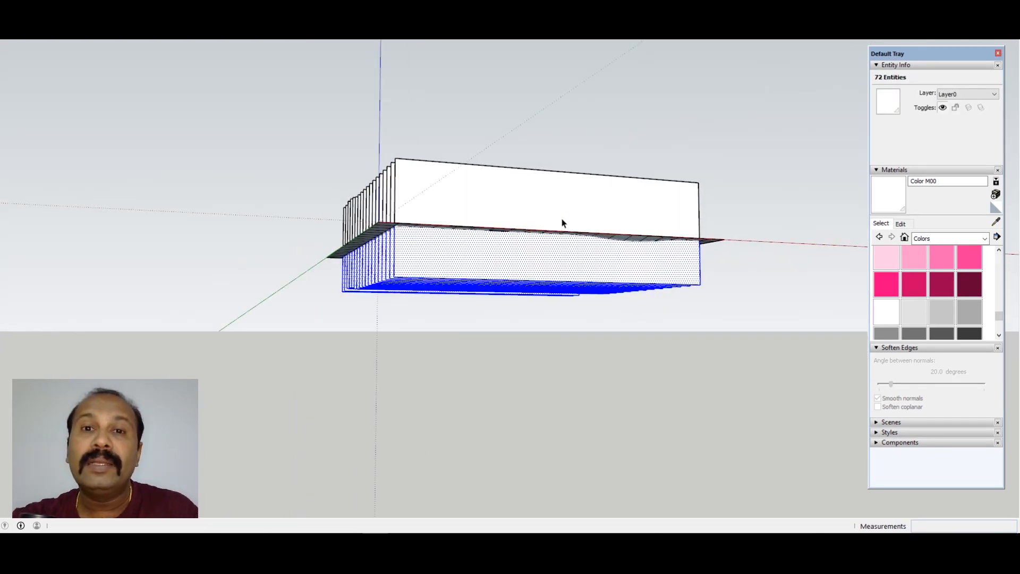
{"action": "key", "text": "Delete"}
Thicken the first trimmed plane at the end of the row to 0.10 m with Push/Pull.
{"action": "mouse_move", "coordinate": [646, 232]}
{"action": "middle_mouse_down"}
{"action": "mouse_move", "coordinate": [227, 229]}
{"action": "mouse_move", "coordinate": [387, 342]}
{"action": "mouse_move", "coordinate": [162, 246]}
{"action": "mouse_move", "coordinate": [508, 225]}
{"action": "mouse_move", "coordinate": [343, 151]}
{"action": "mouse_move", "coordinate": [508, 139]}
{"action": "mouse_move", "coordinate": [387, 301]}
{"action": "mouse_move", "coordinate": [603, 291]}
{"action": "mouse_move", "coordinate": [455, 357]}
{"action": "mouse_move", "coordinate": [273, 349]}
{"action": "middle_mouse_up"}
{"action": "scroll", "coordinate": [604, 291], "scroll_direction": "up", "scroll_amount": 3}
{"action": "scroll", "coordinate": [246, 270], "scroll_direction": "up", "scroll_amount": 4}
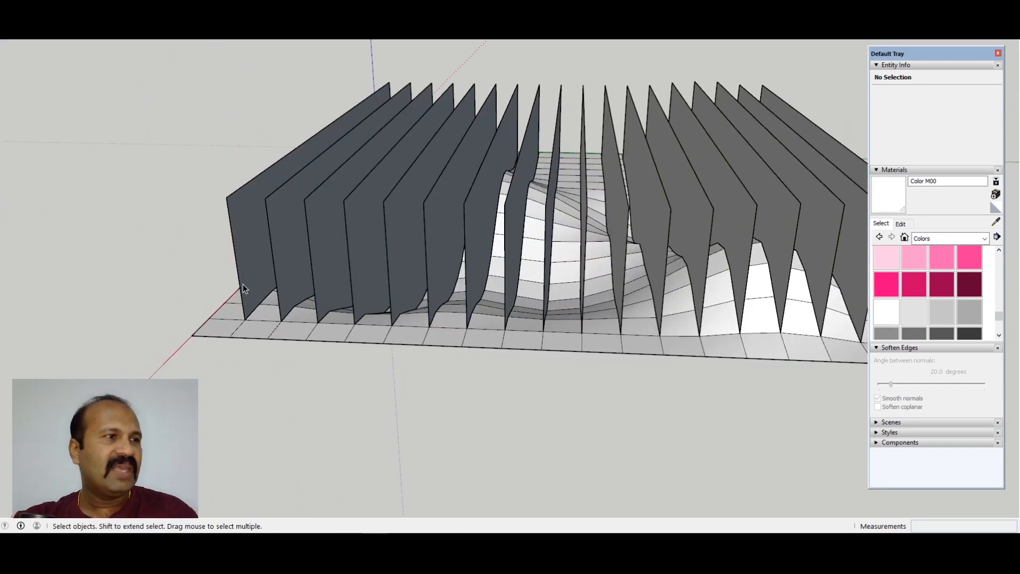
{"action": "key", "text": "p"}
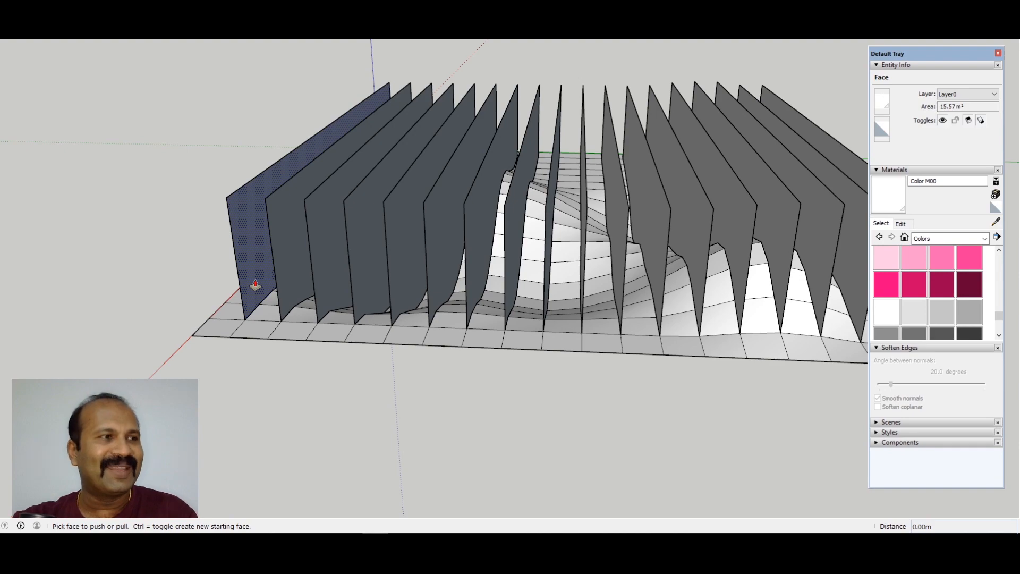
{"action": "left_click", "coordinate": [255, 285]}
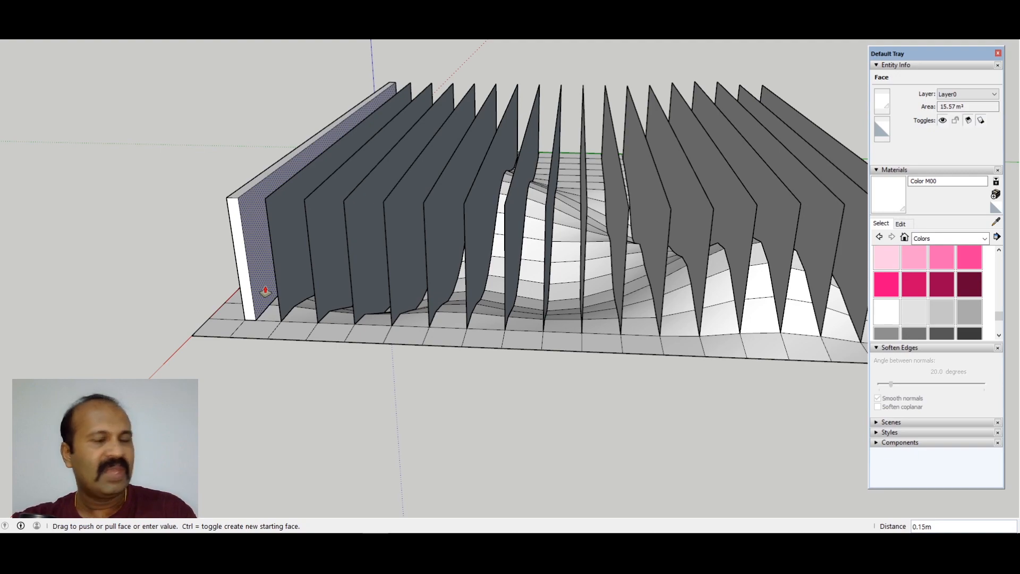
{"action": "key", "text": "Return"}
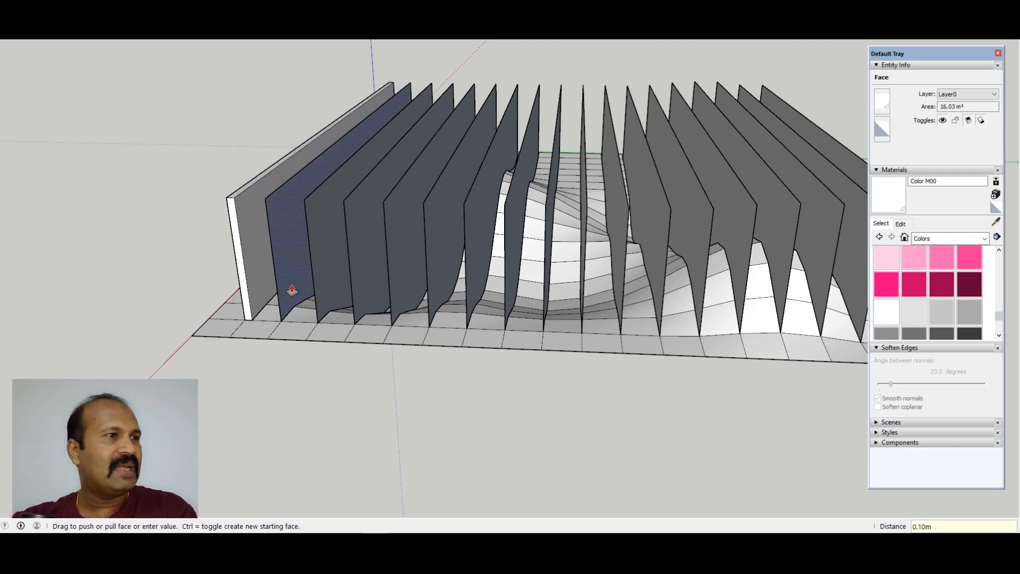
Repeat the 0.10 m Push/Pull on the next eight planes in the row.
{"action": "double_click", "coordinate": [292, 290]}
{"action": "double_click", "coordinate": [333, 287]}
{"action": "double_click", "coordinate": [361, 293]}
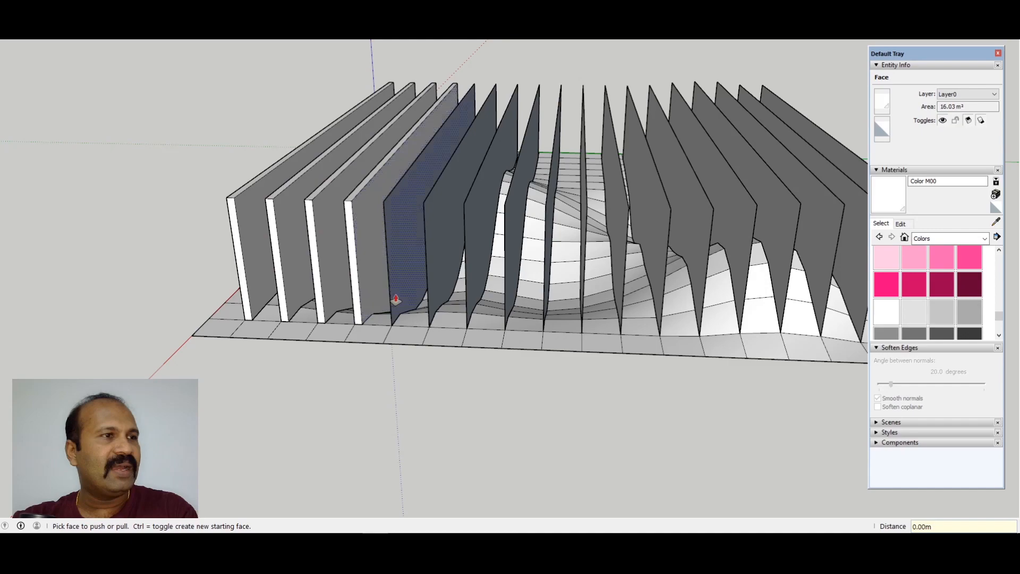
{"action": "double_click", "coordinate": [396, 299]}
{"action": "double_click", "coordinate": [439, 288]}
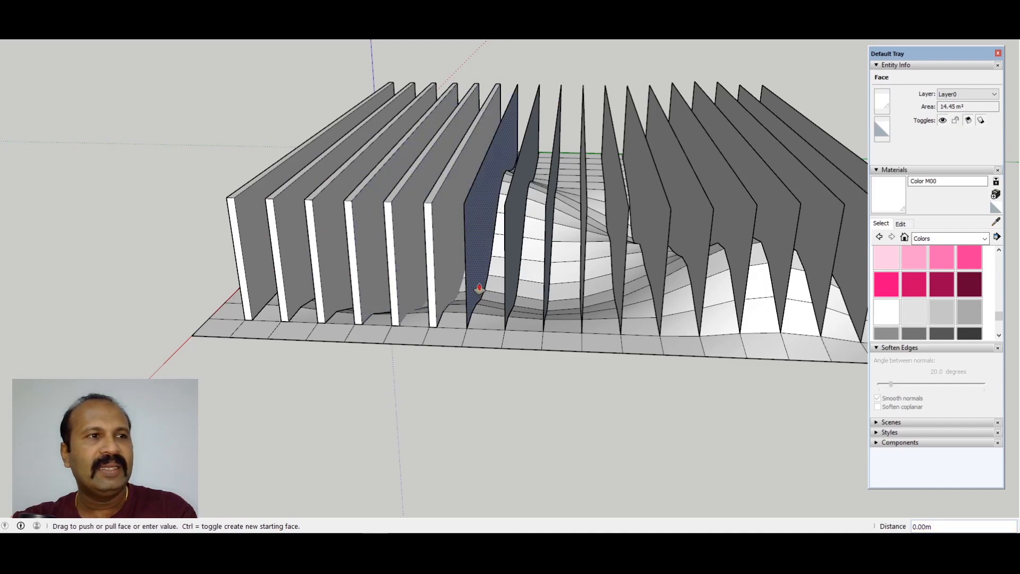
{"action": "double_click", "coordinate": [479, 290]}
{"action": "double_click", "coordinate": [511, 294]}
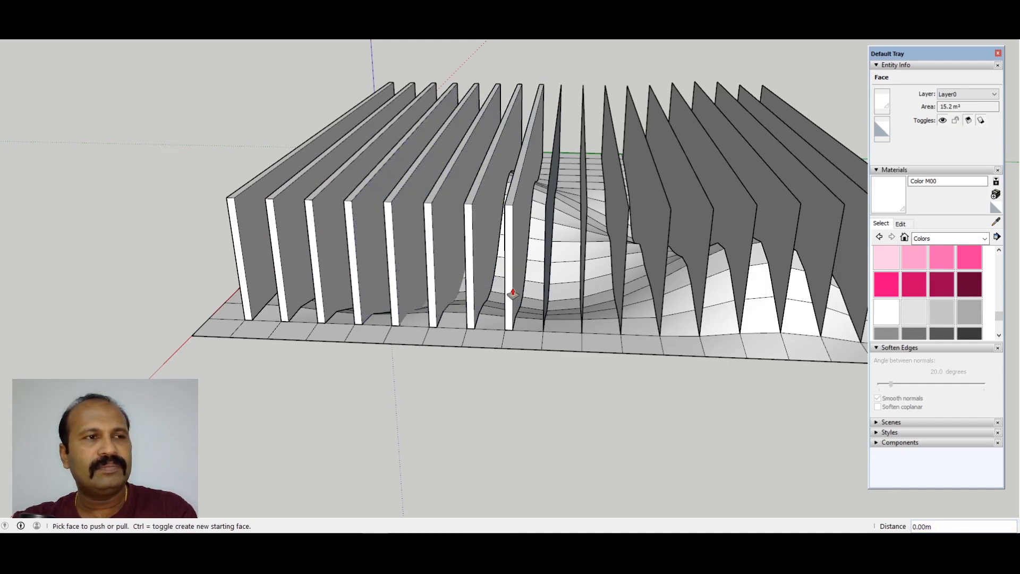
{"action": "double_click", "coordinate": [549, 295]}
Give the remaining nine planes the same 0.10 m thickness, finishing the row of slats.
{"action": "middle_click_drag", "start_coordinate": [547, 296], "coordinate": [510, 295]}
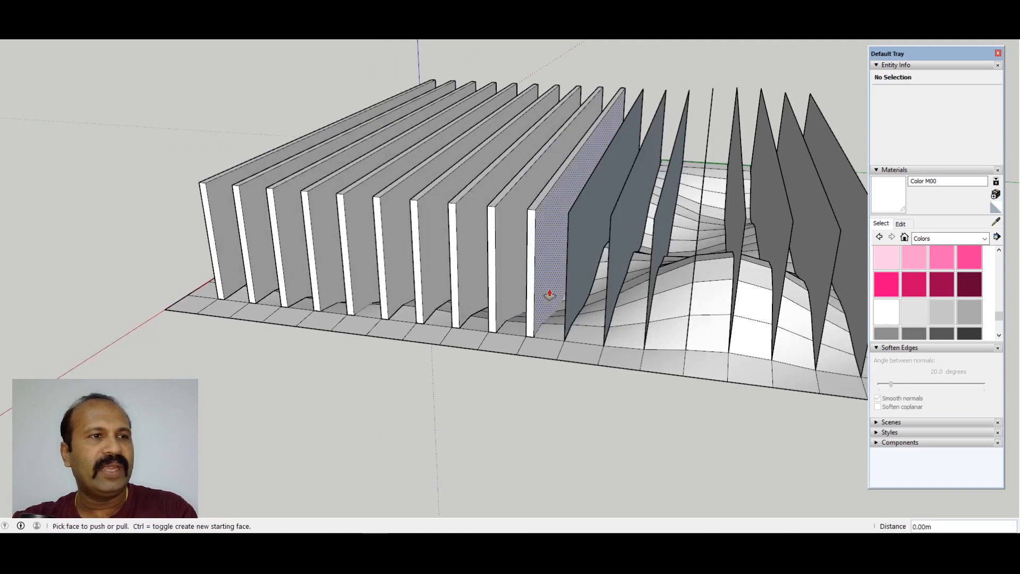
{"action": "double_click", "coordinate": [579, 279]}
{"action": "double_click", "coordinate": [613, 274]}
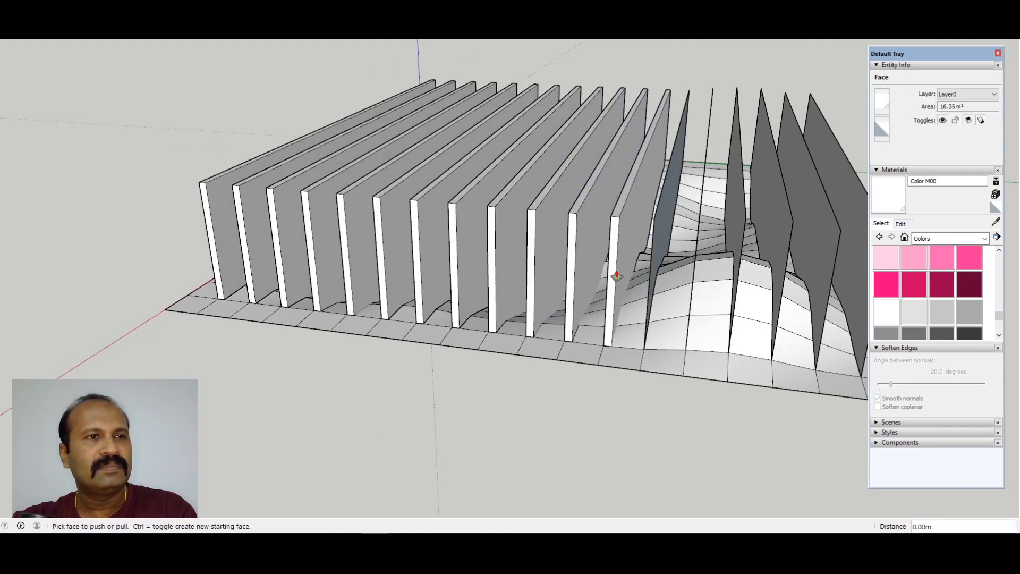
{"action": "double_click", "coordinate": [655, 274]}
{"action": "middle_click_drag", "start_coordinate": [708, 269], "coordinate": [627, 273]}
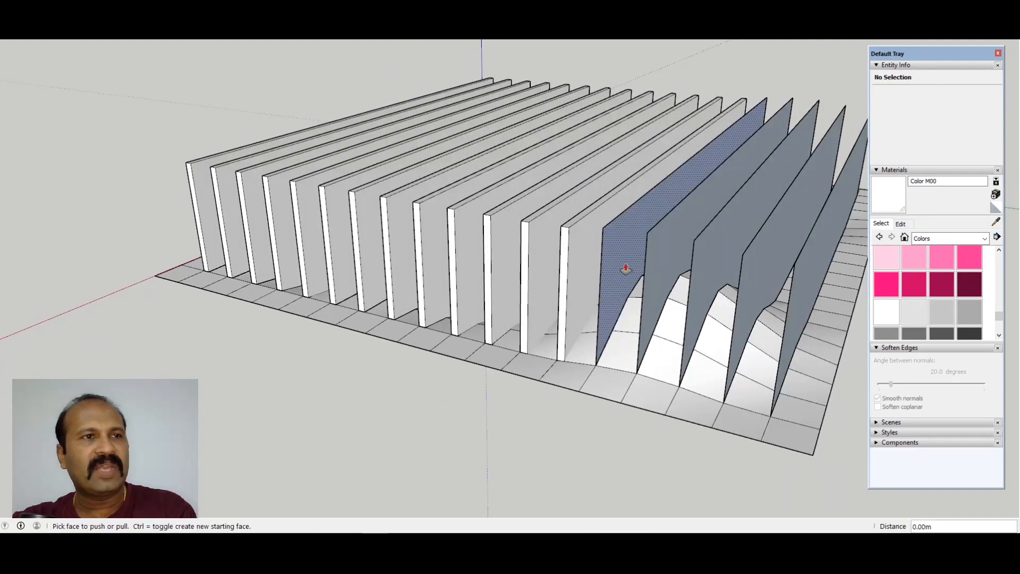
{"action": "double_click", "coordinate": [639, 272]}
{"action": "double_click", "coordinate": [706, 285]}
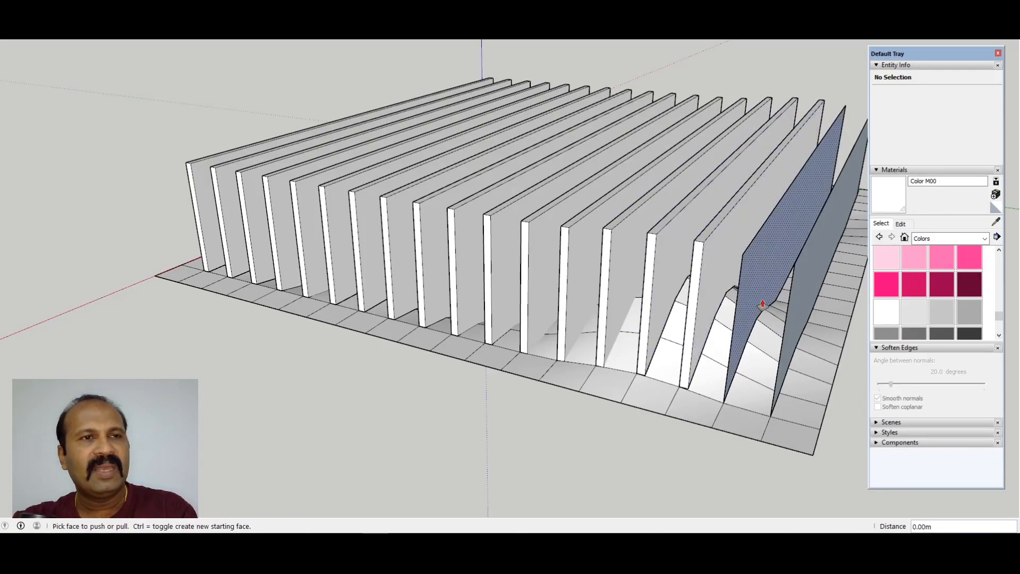
{"action": "double_click", "coordinate": [761, 302]}
{"action": "double_click", "coordinate": [794, 314]}
Hide the terrain group beneath the slats.
{"action": "middle_click_drag", "start_coordinate": [667, 380], "coordinate": [521, 412]}
{"action": "key", "text": "space"}
{"action": "left_click", "coordinate": [632, 429]}
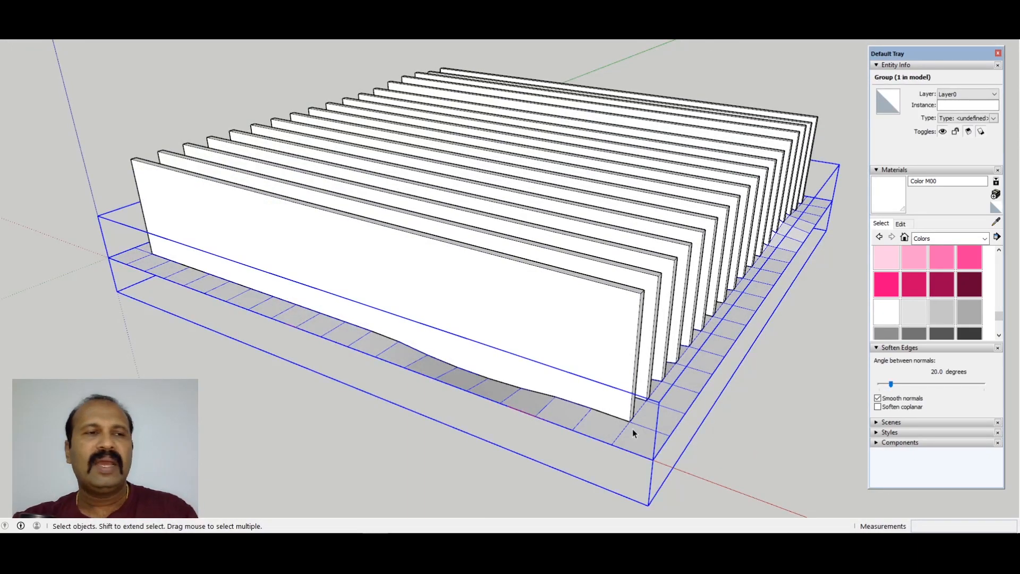
{"action": "right_click", "coordinate": [632, 432]}
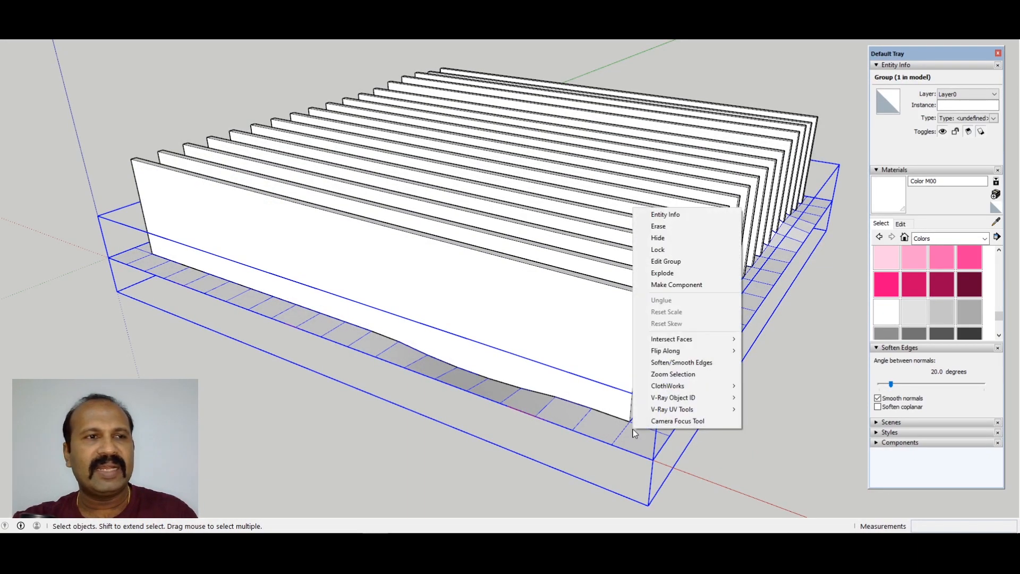
{"action": "left_click", "coordinate": [684, 238]}
Examine the contoured undersides of the slats from several angles and distances.
{"action": "mouse_move", "coordinate": [684, 238]}
{"action": "middle_mouse_down"}
{"action": "mouse_move", "coordinate": [615, 280]}
{"action": "mouse_move", "coordinate": [644, 91]}
{"action": "mouse_move", "coordinate": [598, 291]}
{"action": "mouse_move", "coordinate": [644, 330]}
{"action": "mouse_move", "coordinate": [673, 301]}
{"action": "middle_mouse_up"}
{"action": "middle_click_drag", "start_coordinate": [620, 325], "coordinate": [743, 289]}
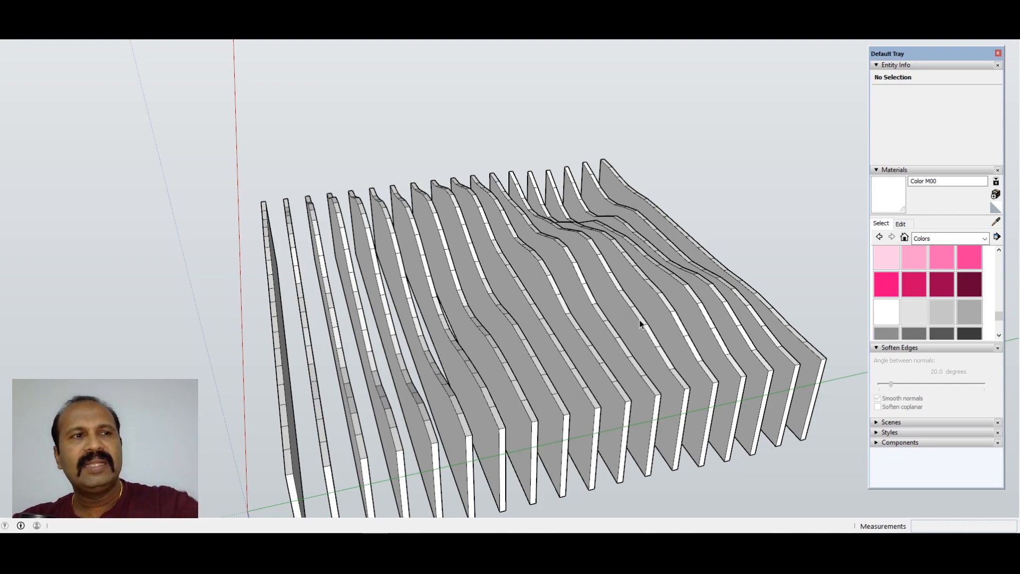
{"action": "middle_click_drag", "start_coordinate": [639, 320], "coordinate": [548, 287]}
{"action": "scroll", "coordinate": [505, 274], "scroll_direction": "up", "scroll_amount": 5}
{"action": "scroll", "coordinate": [581, 233], "scroll_direction": "down", "scroll_amount": 3}
{"action": "middle_click_drag", "start_coordinate": [581, 230], "coordinate": [496, 204]}
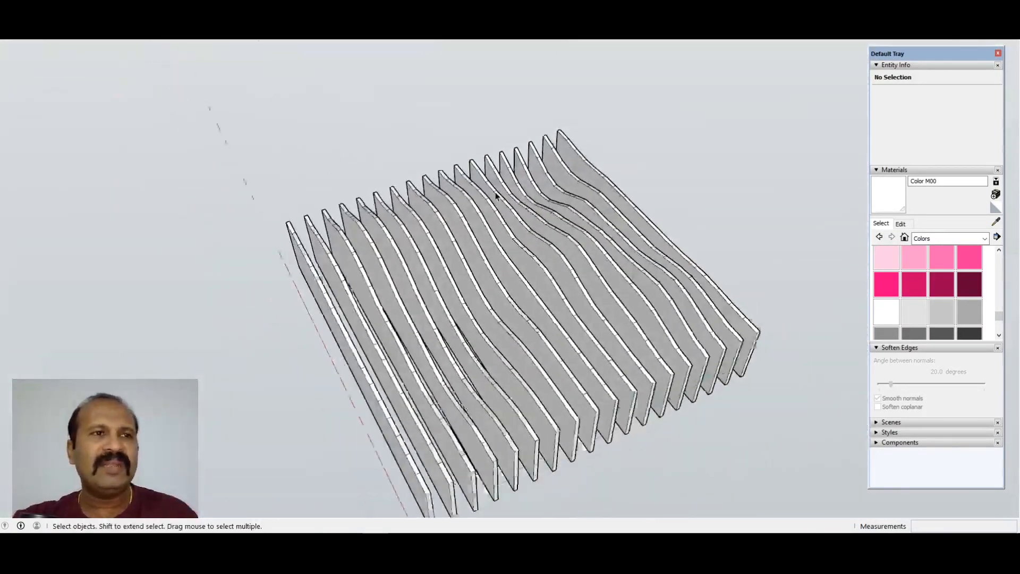
{"action": "scroll", "coordinate": [496, 204], "scroll_direction": "down", "scroll_amount": 2}
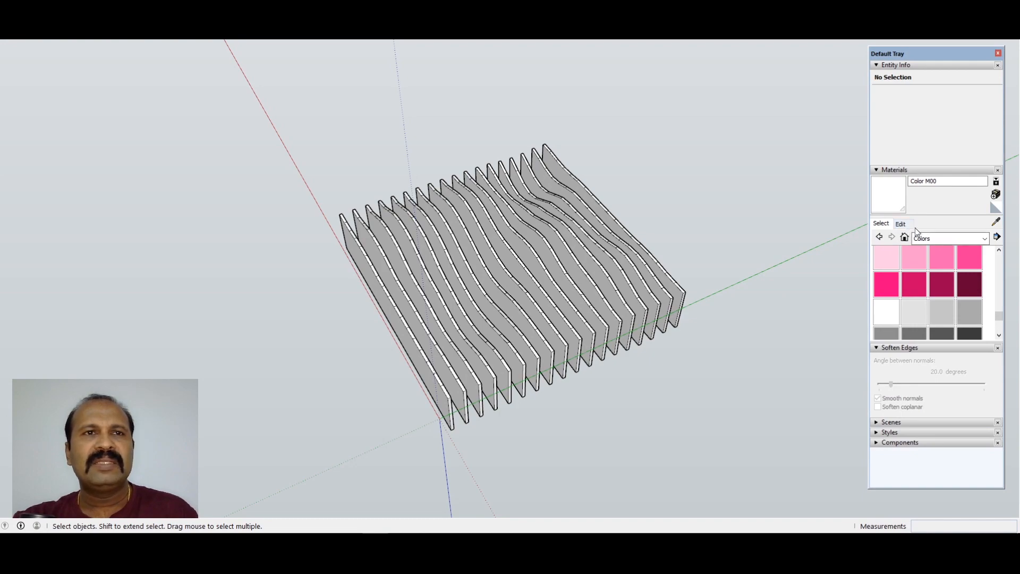
Choose Wood Cherry Original from the Wood materials and paint the side face of one middle slat.
{"action": "left_click", "coordinate": [986, 239]}
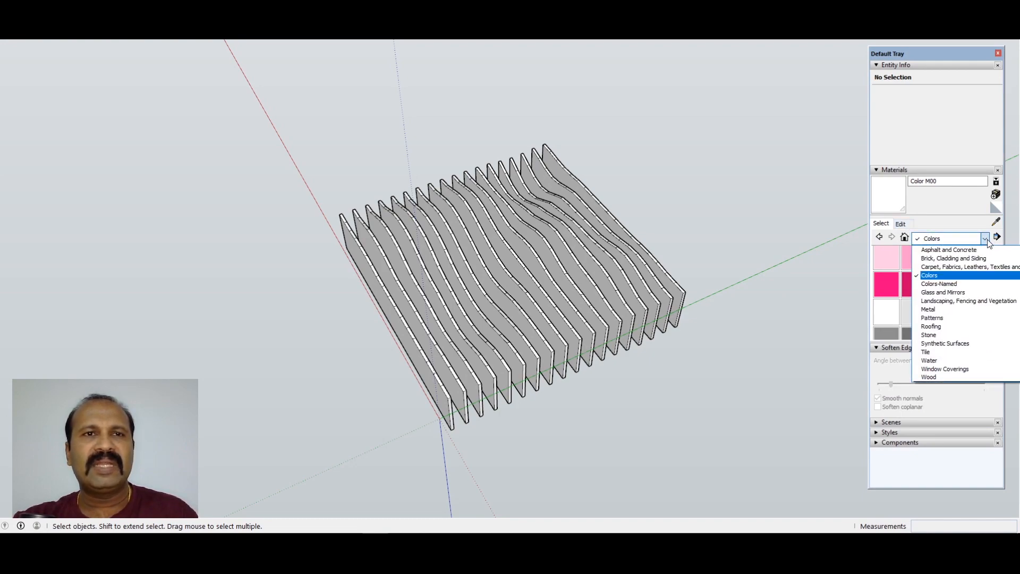
{"action": "left_click", "coordinate": [938, 379]}
{"action": "left_click", "coordinate": [942, 259]}
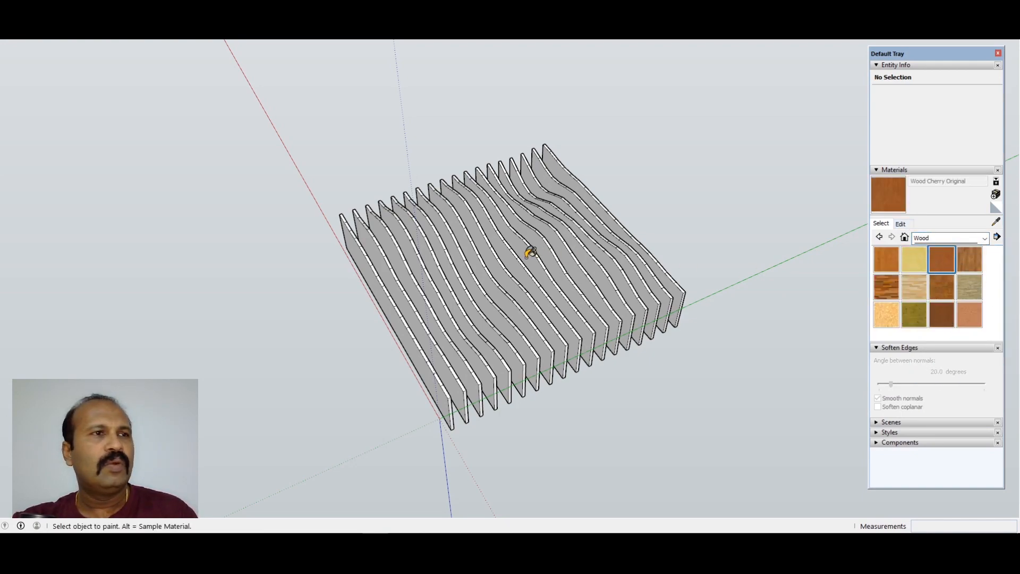
{"action": "left_click", "coordinate": [526, 276]}
Select the whole row of slats and paint it with Wood Cherry Original, then inspect the wavy underside.
{"action": "middle_click_drag", "start_coordinate": [523, 276], "coordinate": [547, 250]}
{"action": "key", "text": "space"}
{"action": "left_click_drag", "start_coordinate": [279, 122], "coordinate": [770, 405]}
{"action": "left_click_drag", "start_coordinate": [244, 127], "coordinate": [727, 455]}
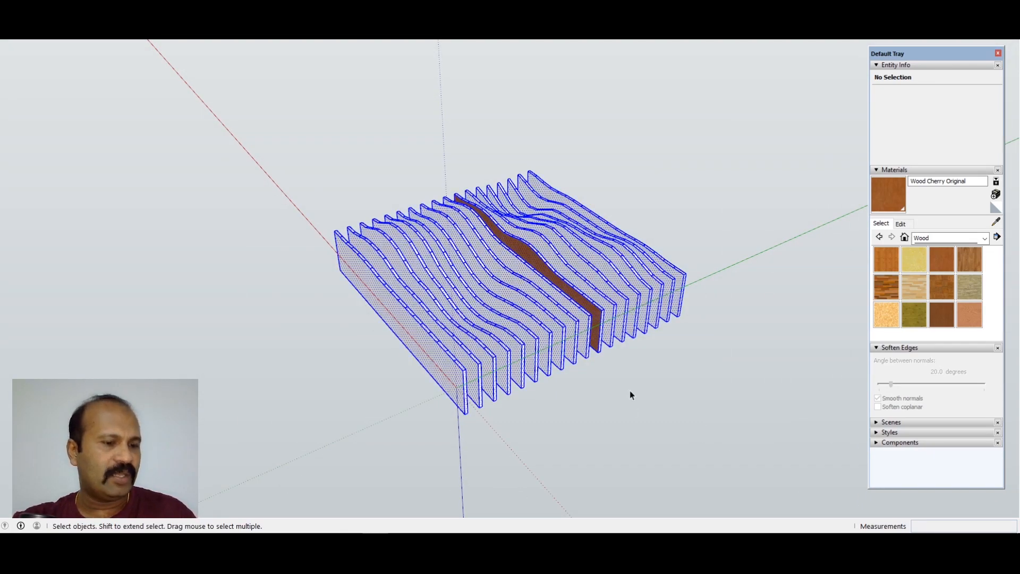
{"action": "key", "text": "b"}
{"action": "left_click", "coordinate": [524, 293]}
{"action": "mouse_move", "coordinate": [524, 294]}
{"action": "middle_mouse_down"}
{"action": "mouse_move", "coordinate": [622, 209]}
{"action": "mouse_move", "coordinate": [472, 292]}
{"action": "mouse_move", "coordinate": [548, 315]}
{"action": "mouse_move", "coordinate": [833, 323]}
{"action": "mouse_move", "coordinate": [644, 289]}
{"action": "mouse_move", "coordinate": [276, 194]}
{"action": "mouse_move", "coordinate": [155, 336]}
{"action": "mouse_move", "coordinate": [428, 368]}
{"action": "mouse_move", "coordinate": [537, 335]}
{"action": "mouse_move", "coordinate": [296, 371]}
{"action": "mouse_move", "coordinate": [394, 340]}
{"action": "mouse_move", "coordinate": [391, 348]}
{"action": "mouse_move", "coordinate": [535, 250]}
{"action": "mouse_move", "coordinate": [767, 285]}
{"action": "mouse_move", "coordinate": [536, 300]}
{"action": "mouse_move", "coordinate": [740, 310]}
{"action": "mouse_move", "coordinate": [547, 293]}
{"action": "mouse_move", "coordinate": [298, 207]}
{"action": "mouse_move", "coordinate": [317, 323]}
{"action": "mouse_move", "coordinate": [468, 131]}
{"action": "mouse_move", "coordinate": [658, 462]}
{"action": "mouse_move", "coordinate": [523, 292]}
{"action": "mouse_move", "coordinate": [485, 345]}
{"action": "mouse_move", "coordinate": [553, 178]}
{"action": "mouse_move", "coordinate": [673, 227]}
{"action": "middle_mouse_up"}
{"action": "scroll", "coordinate": [621, 160], "scroll_direction": "down", "scroll_amount": 5}
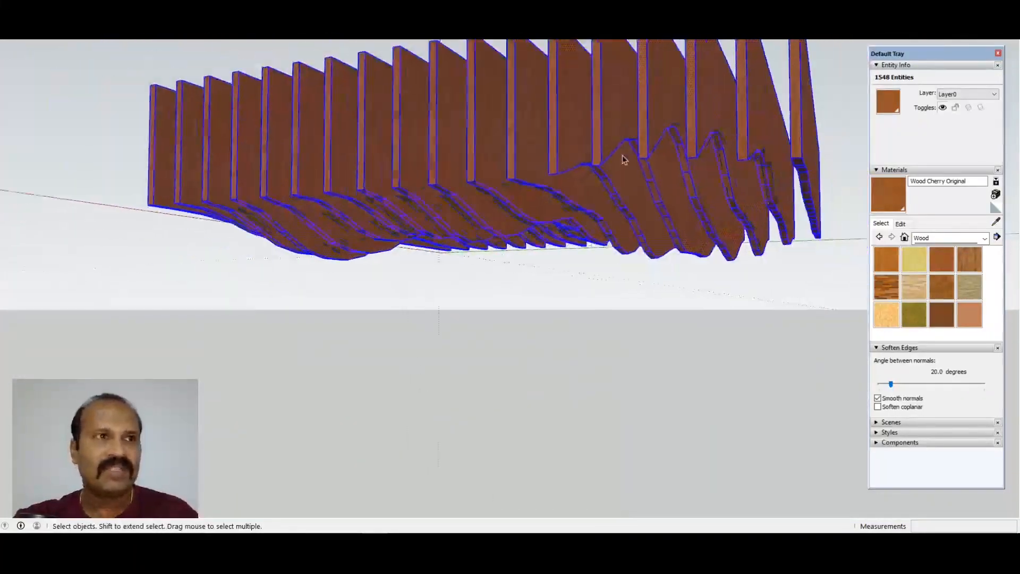
{"action": "mouse_move", "coordinate": [621, 159]}
{"action": "middle_mouse_down"}
{"action": "mouse_move", "coordinate": [676, 171]}
{"action": "mouse_move", "coordinate": [586, 154]}
{"action": "mouse_move", "coordinate": [356, 144]}
{"action": "mouse_move", "coordinate": [346, 118]}
{"action": "mouse_move", "coordinate": [564, 268]}
{"action": "mouse_move", "coordinate": [664, 302]}
{"action": "mouse_move", "coordinate": [513, 79]}
{"action": "mouse_move", "coordinate": [648, 289]}
{"action": "mouse_move", "coordinate": [669, 294]}
{"action": "mouse_move", "coordinate": [721, 229]}
{"action": "middle_mouse_up"}
{"action": "left_click", "coordinate": [646, 289]}
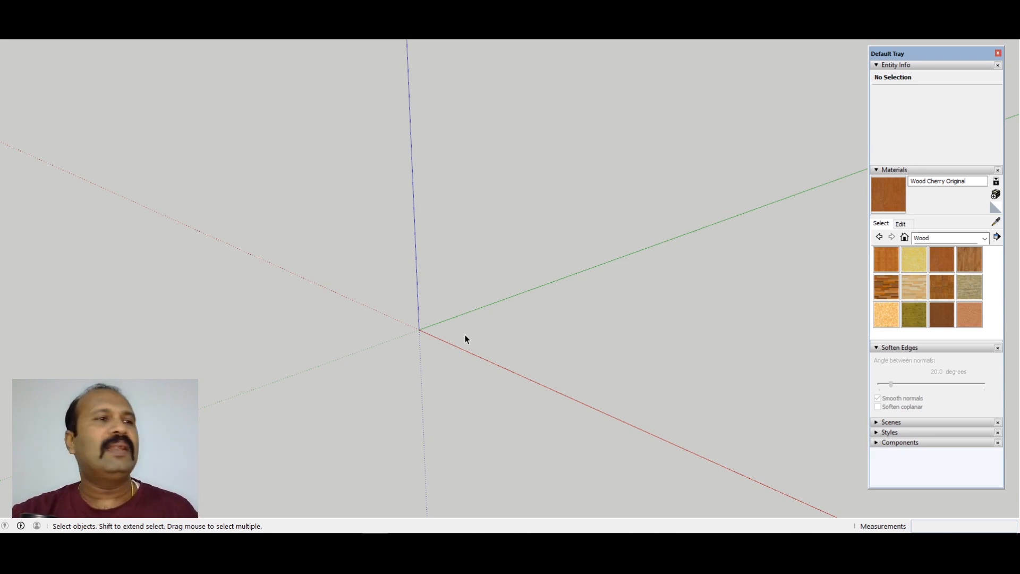
In the empty model, draw a circle centred on the origin with a radius of about 1.35 m.
{"action": "key", "text": "c"}
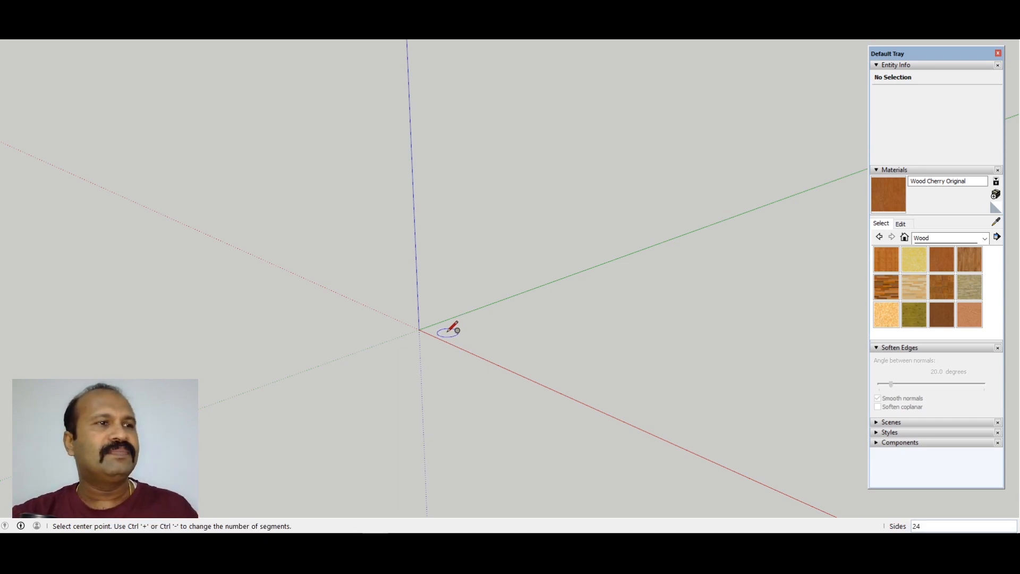
{"action": "left_click", "coordinate": [419, 328]}
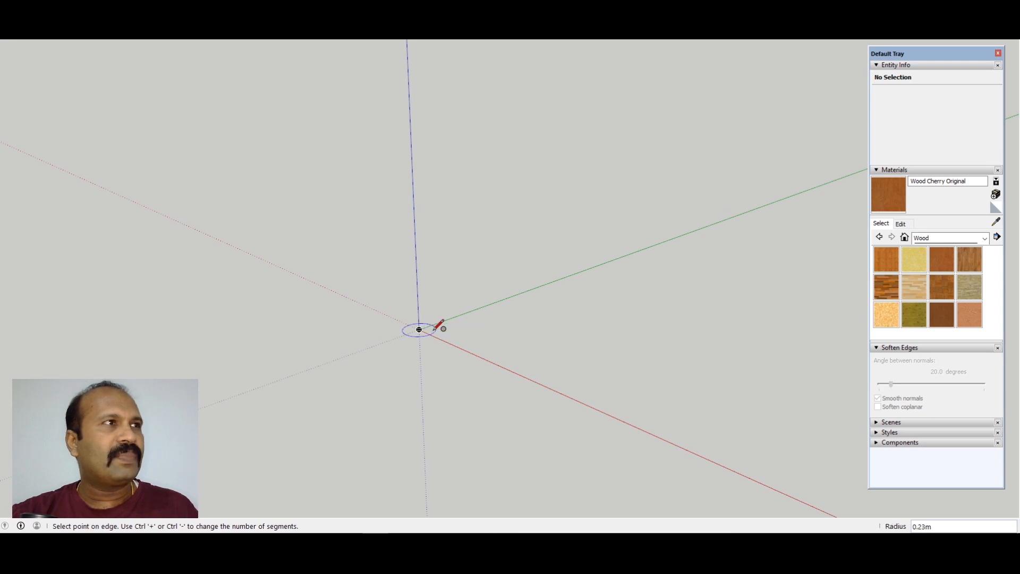
{"action": "left_click", "coordinate": [487, 359]}
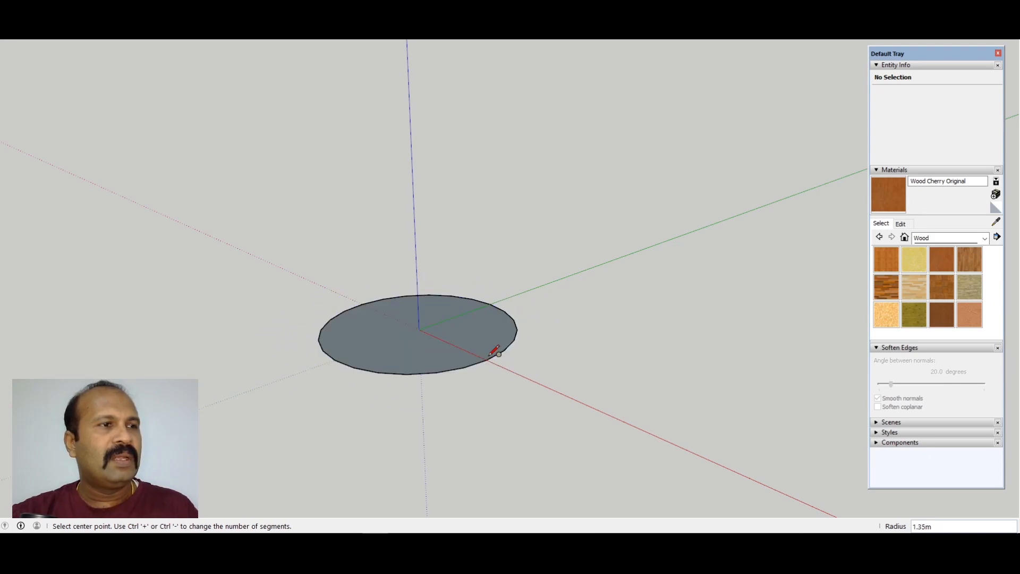
Push/pull the circle upward about 12.41 m to form a tall vertical cylinder.
{"action": "key", "text": "p"}
{"action": "left_click", "coordinate": [483, 353]}
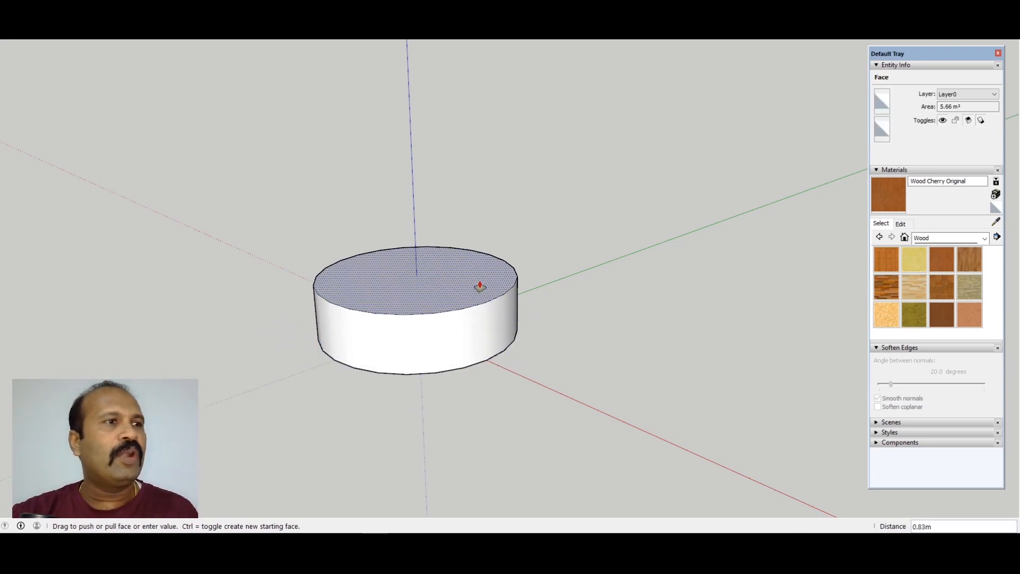
{"action": "scroll", "coordinate": [480, 285], "scroll_direction": "down", "scroll_amount": 5}
{"action": "left_click", "coordinate": [467, 119]}
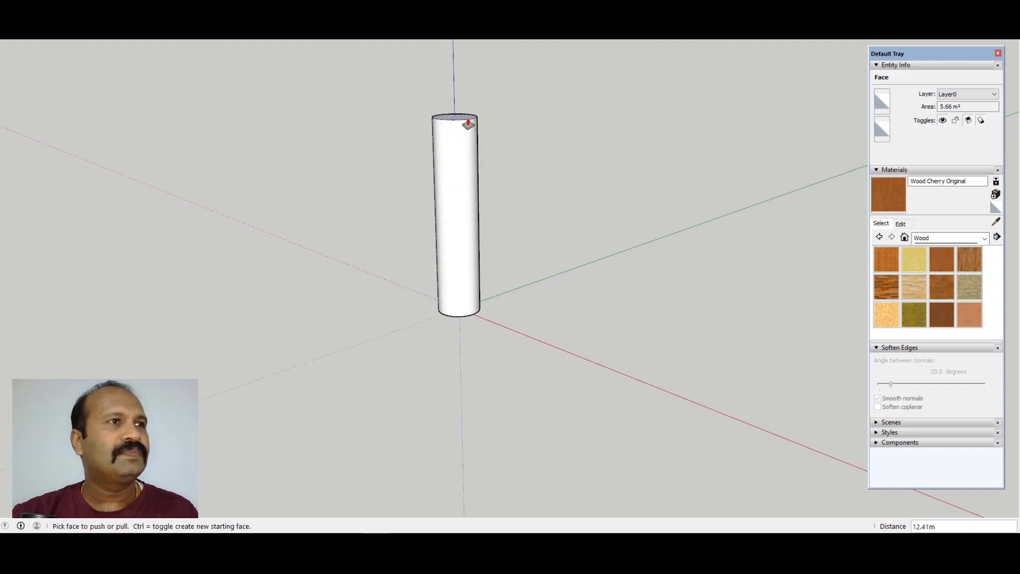
{"action": "scroll", "coordinate": [442, 196], "scroll_direction": "up", "scroll_amount": 3}
{"action": "middle_click_drag", "start_coordinate": [440, 216], "coordinate": [511, 231]}
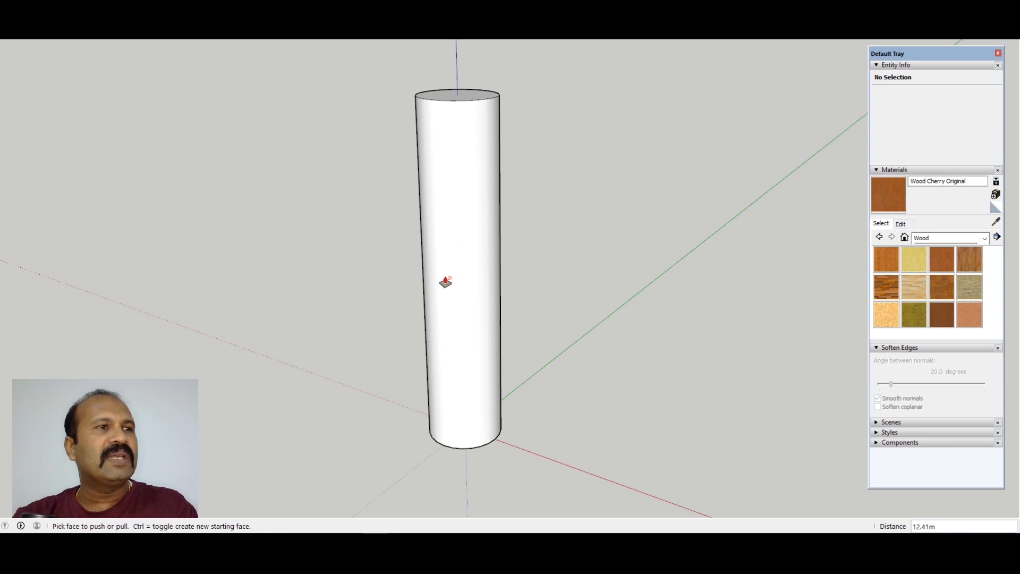
Try to draw a small circle on the cylinder's curved side and push/pull it.
{"action": "key", "text": "c"}
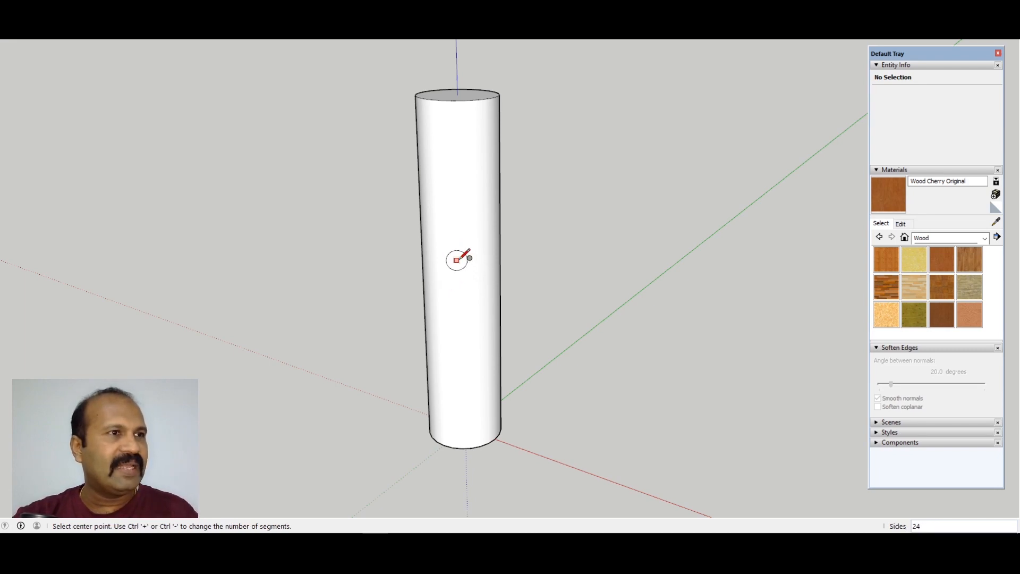
{"action": "key", "text": "p"}
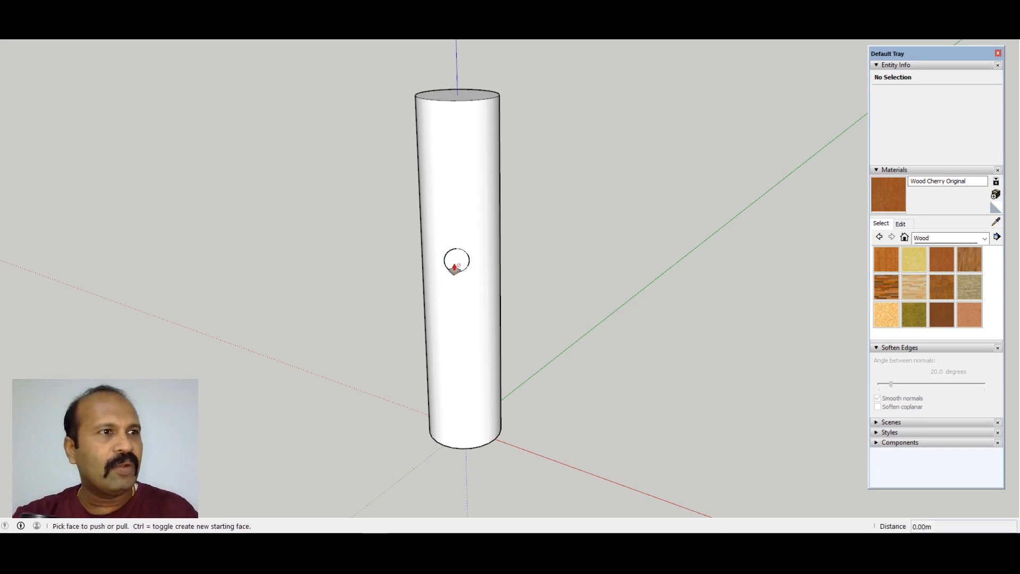
{"action": "scroll", "coordinate": [457, 261], "scroll_direction": "up", "scroll_amount": 5}
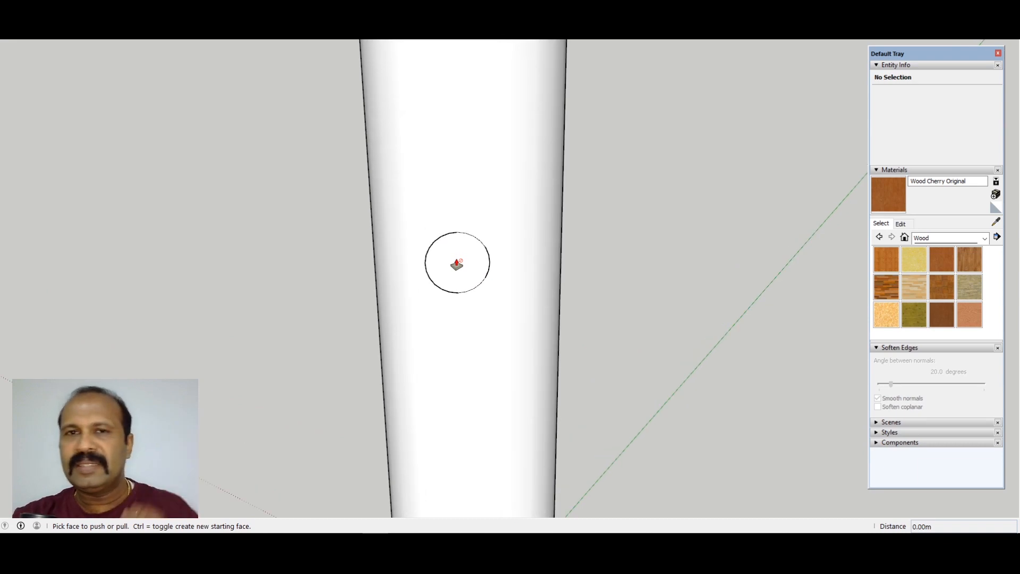
{"action": "scroll", "coordinate": [456, 262], "scroll_direction": "down", "scroll_amount": 5}
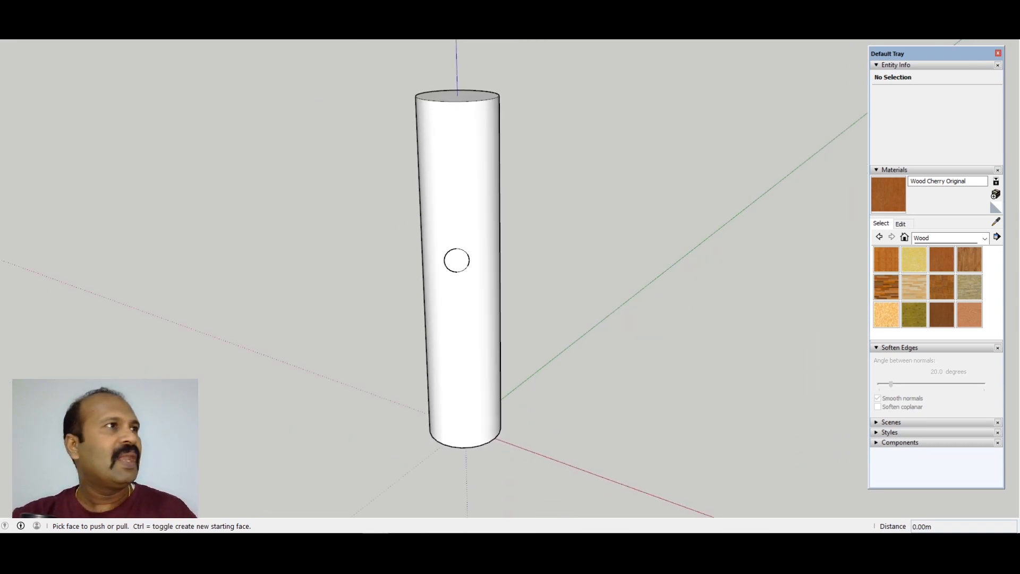
Draw a circle of about 0.54 m radius on the cylinder's top face, try pushing it inward, and undo it.
{"action": "mouse_move", "coordinate": [443, 108]}
{"action": "middle_mouse_down"}
{"action": "mouse_move", "coordinate": [428, 259]}
{"action": "mouse_move", "coordinate": [453, 118]}
{"action": "middle_mouse_up"}
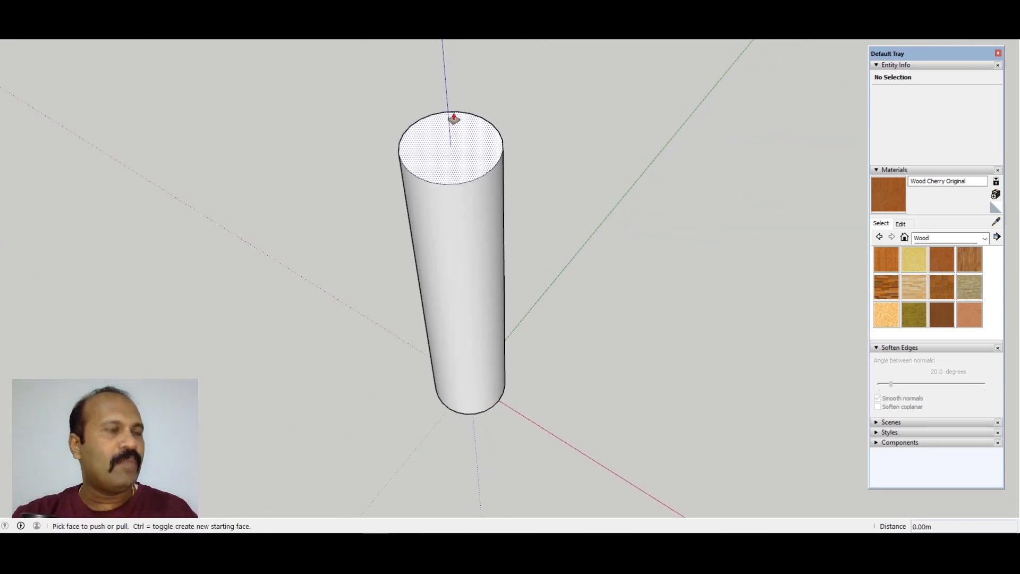
{"action": "key", "text": "c"}
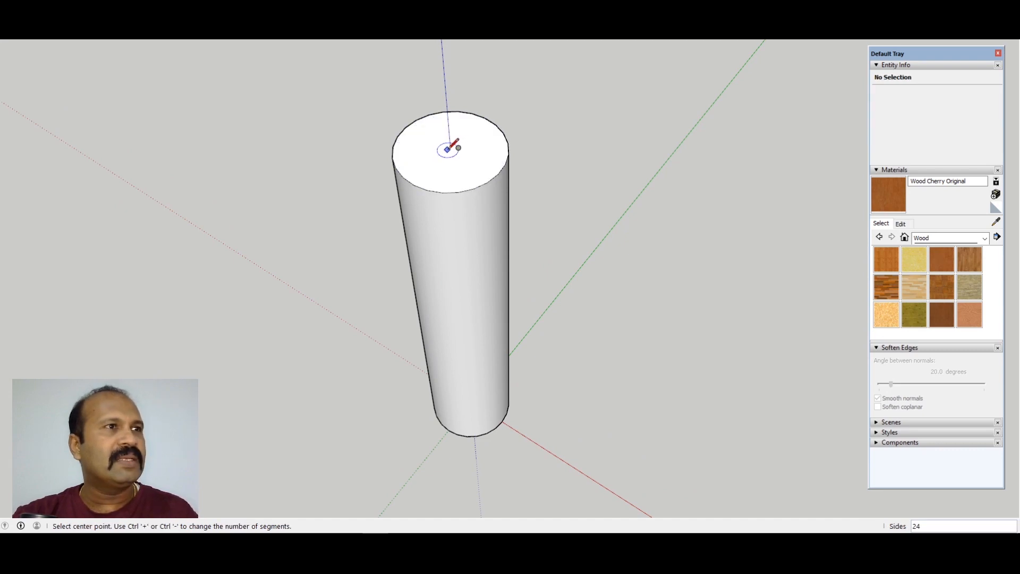
{"action": "left_click", "coordinate": [448, 152]}
{"action": "left_click", "coordinate": [468, 159]}
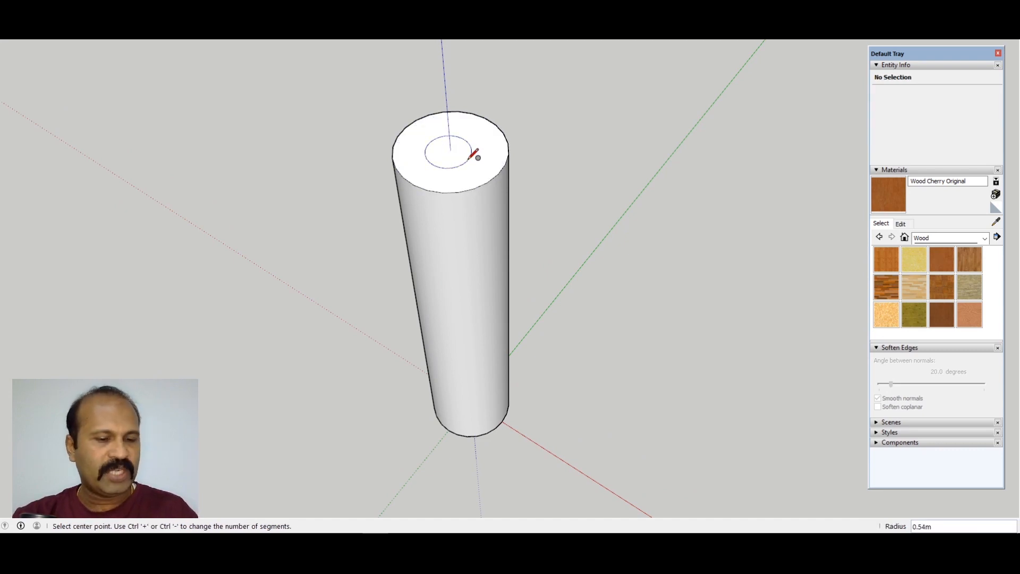
{"action": "key", "text": "p"}
{"action": "left_click", "coordinate": [465, 157]}
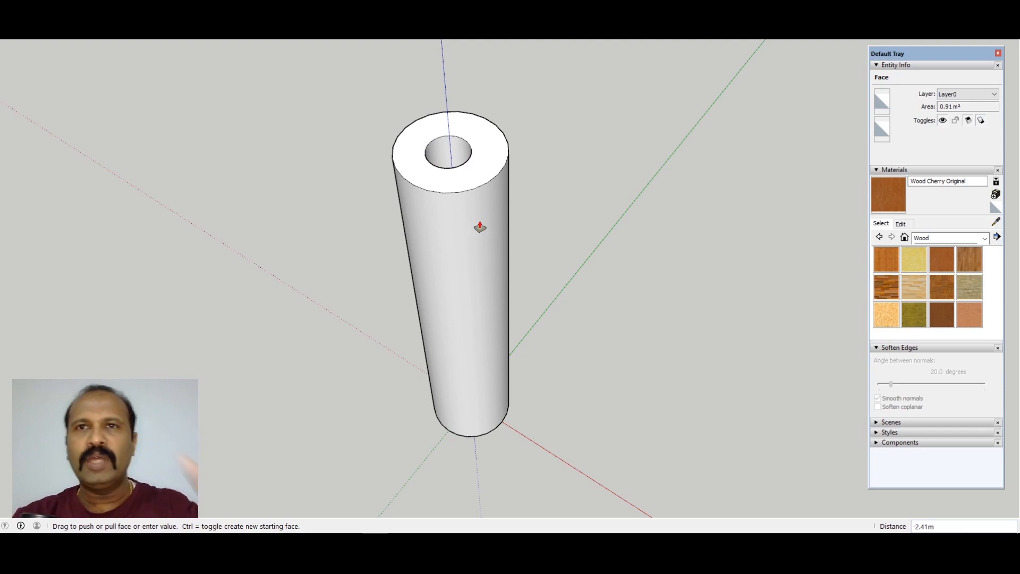
{"action": "key", "text": "Escape"}
{"action": "key", "text": "ctrl+z"}
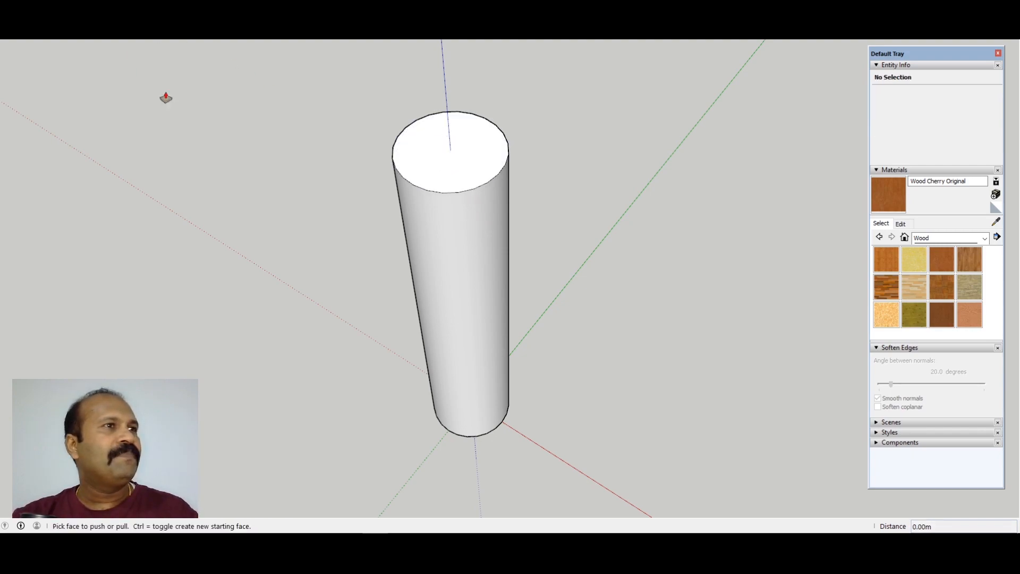
Select the whole tall cylinder and make it a group.
{"action": "middle_click_drag", "start_coordinate": [474, 362], "coordinate": [457, 269]}
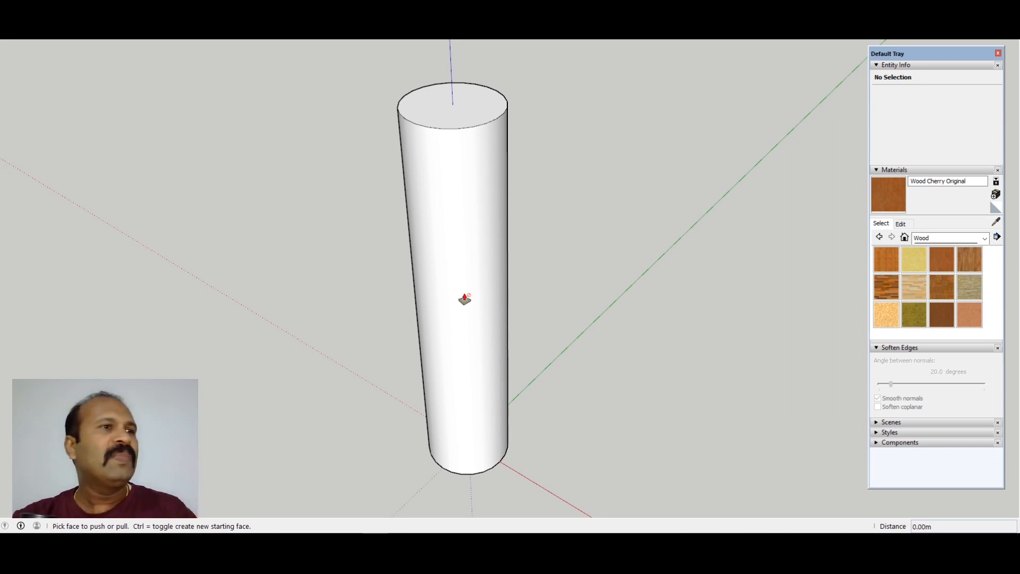
{"action": "scroll", "coordinate": [501, 176], "scroll_direction": "down", "scroll_amount": 1}
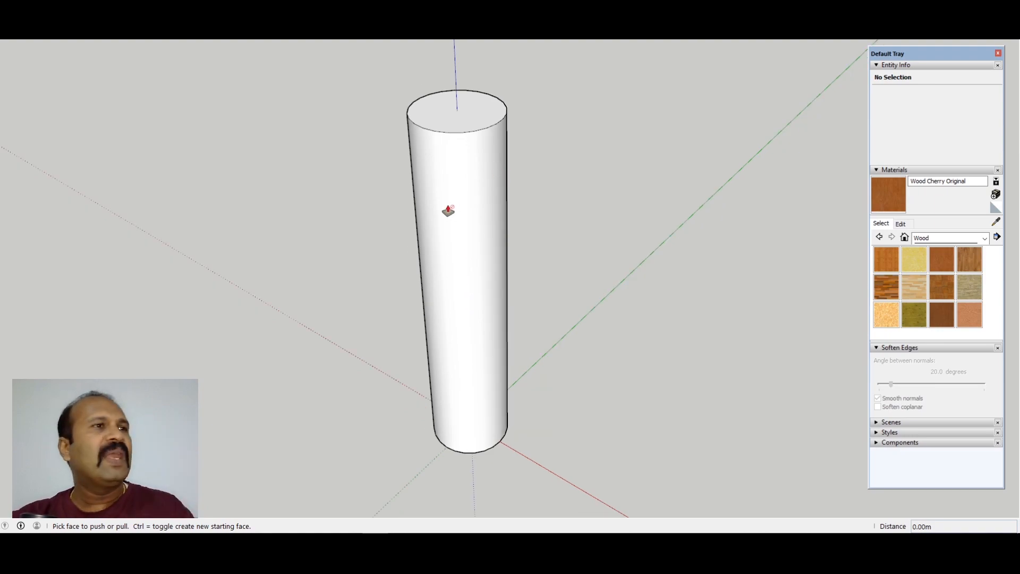
{"action": "scroll", "coordinate": [448, 211], "scroll_direction": "down", "scroll_amount": 1}
{"action": "key", "text": "space"}
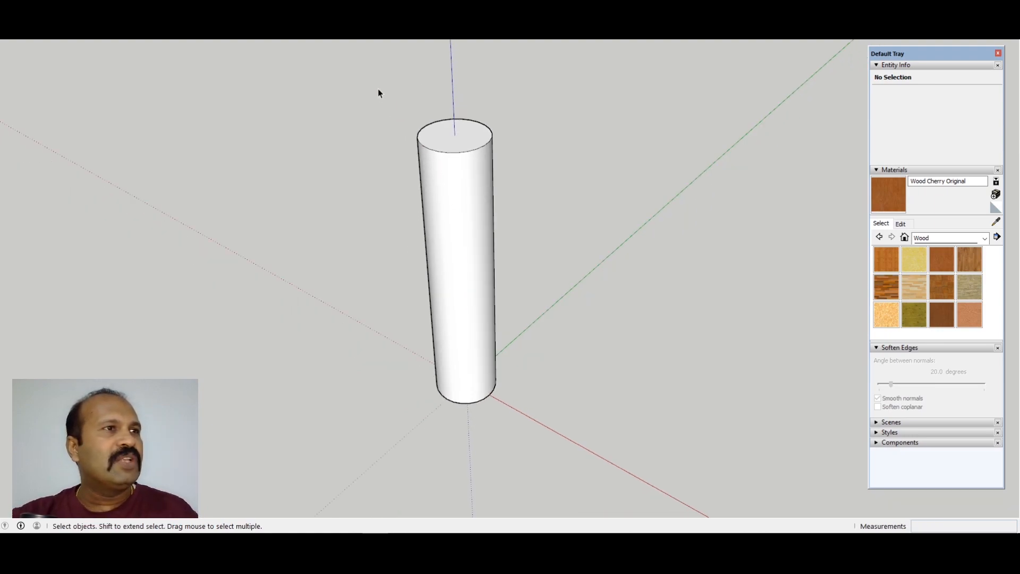
{"action": "left_click_drag", "start_coordinate": [377, 88], "coordinate": [545, 444]}
{"action": "right_click", "coordinate": [473, 269]}
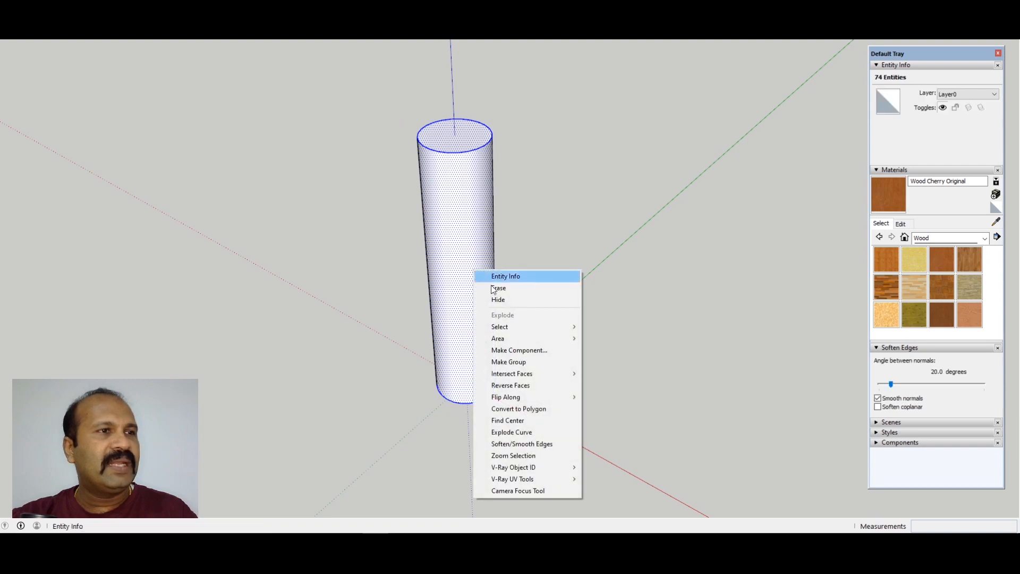
{"action": "left_click", "coordinate": [524, 359]}
Draw an upright circle with a radius of about 0.60 m beside the cylinder's base, facing along the green axis.
{"action": "middle_click_drag", "start_coordinate": [524, 358], "coordinate": [658, 277]}
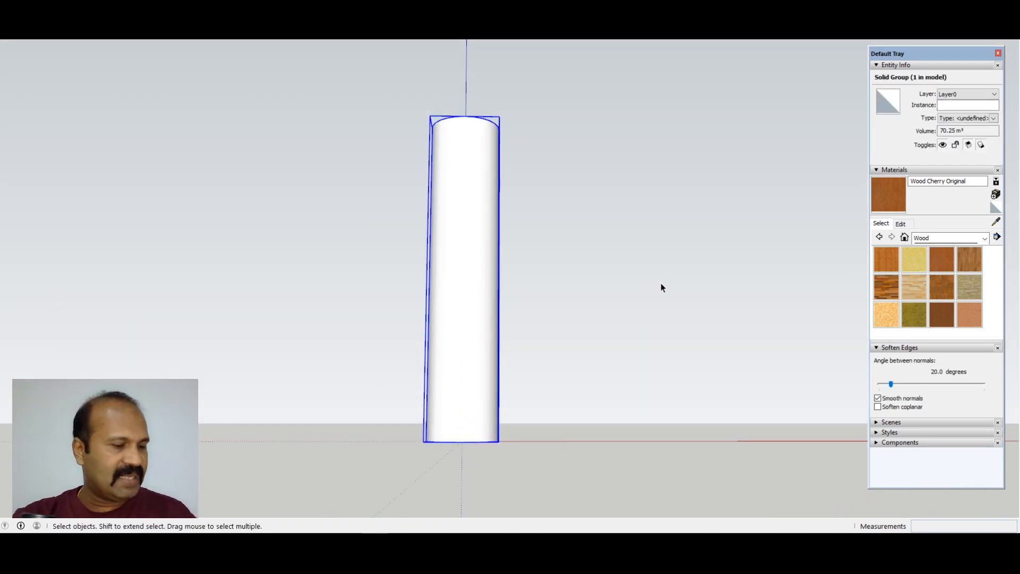
{"action": "key", "text": "c"}
{"action": "left_click", "coordinate": [561, 434]}
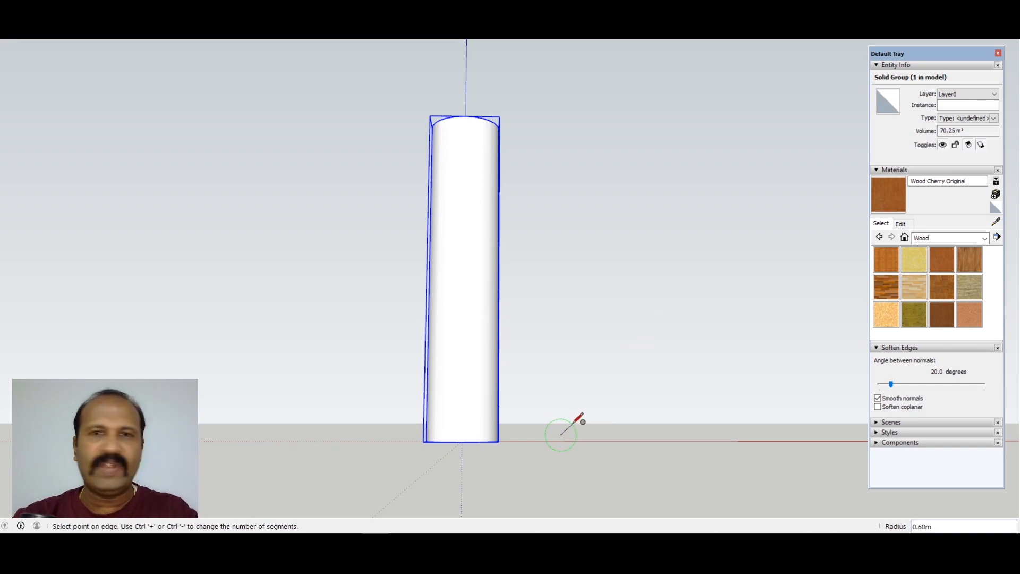
{"action": "left_click", "coordinate": [572, 423]}
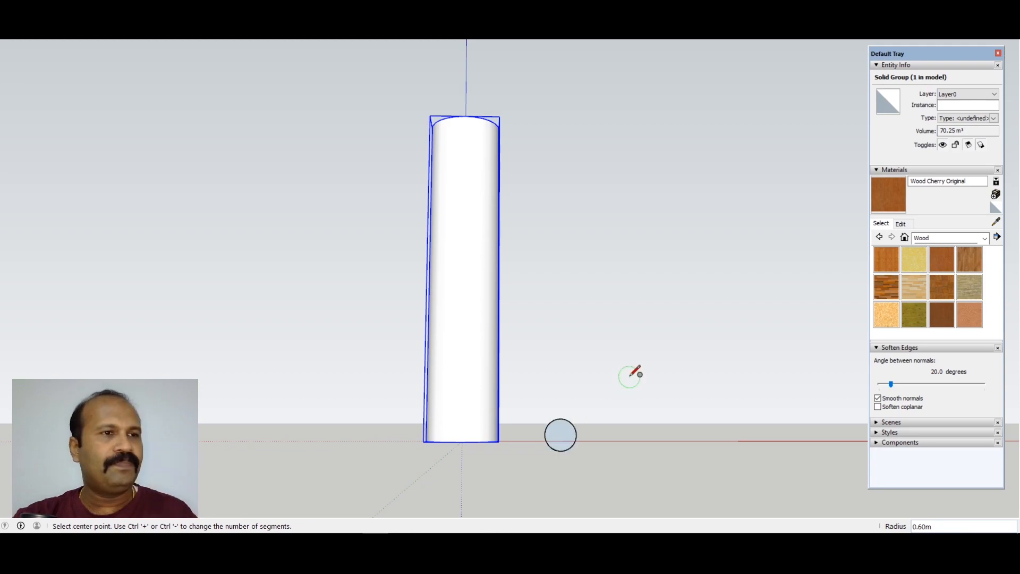
Select the small upright circle with its face and make it a group.
{"action": "middle_click_drag", "start_coordinate": [631, 376], "coordinate": [876, 432]}
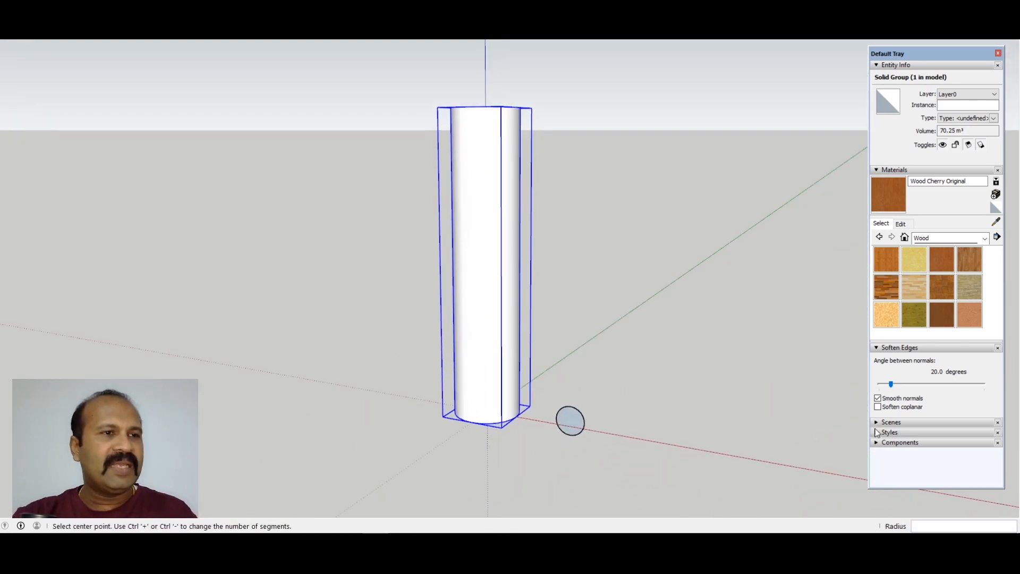
{"action": "key", "text": "space"}
{"action": "left_click_drag", "start_coordinate": [548, 376], "coordinate": [649, 526]}
{"action": "right_click", "coordinate": [569, 426]}
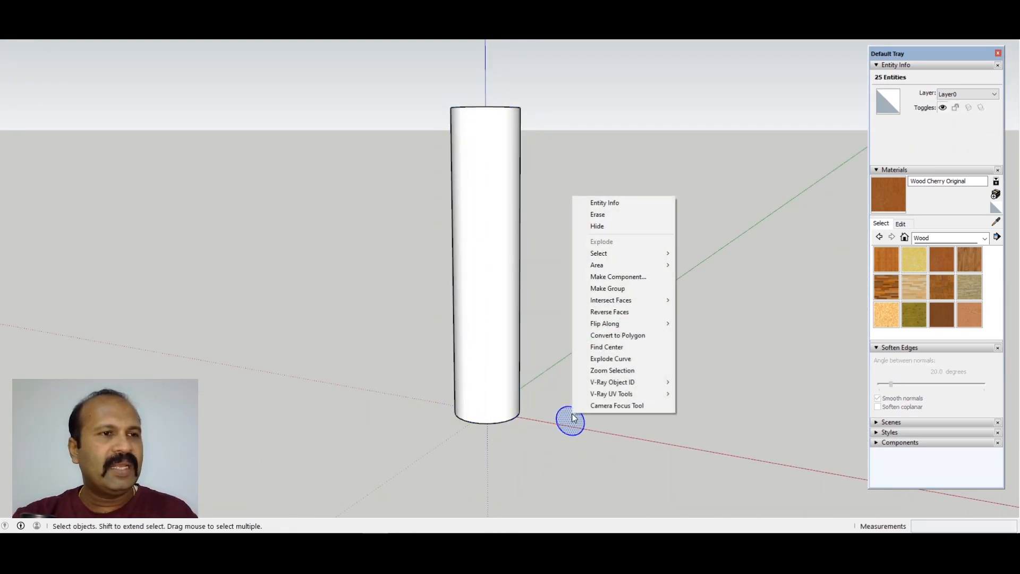
{"action": "left_click", "coordinate": [626, 289]}
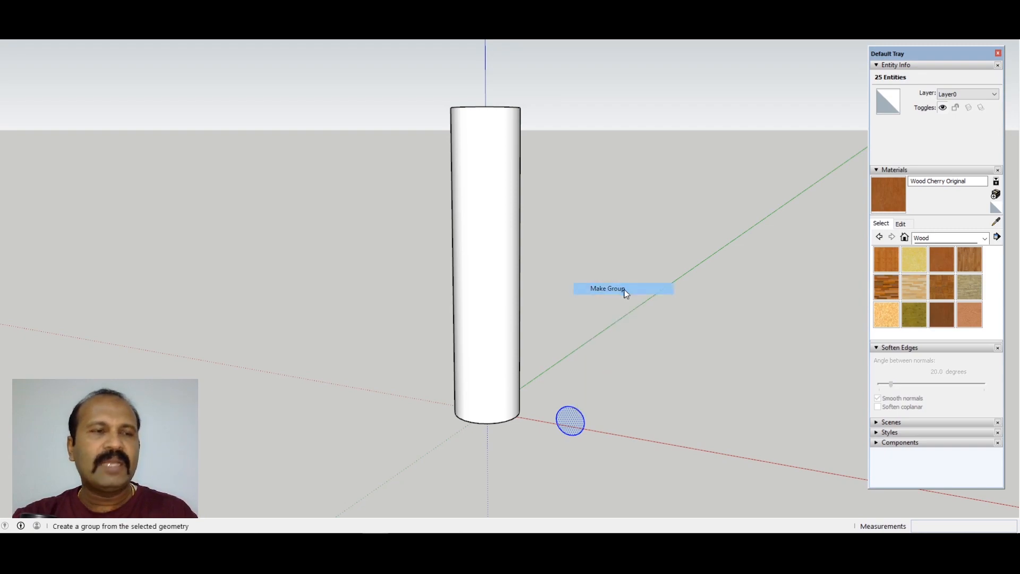
Inside the small circle's group, push/pull the face about 6.30 m along the green axis, and close the group.
{"action": "middle_click_drag", "start_coordinate": [635, 401], "coordinate": [349, 464]}
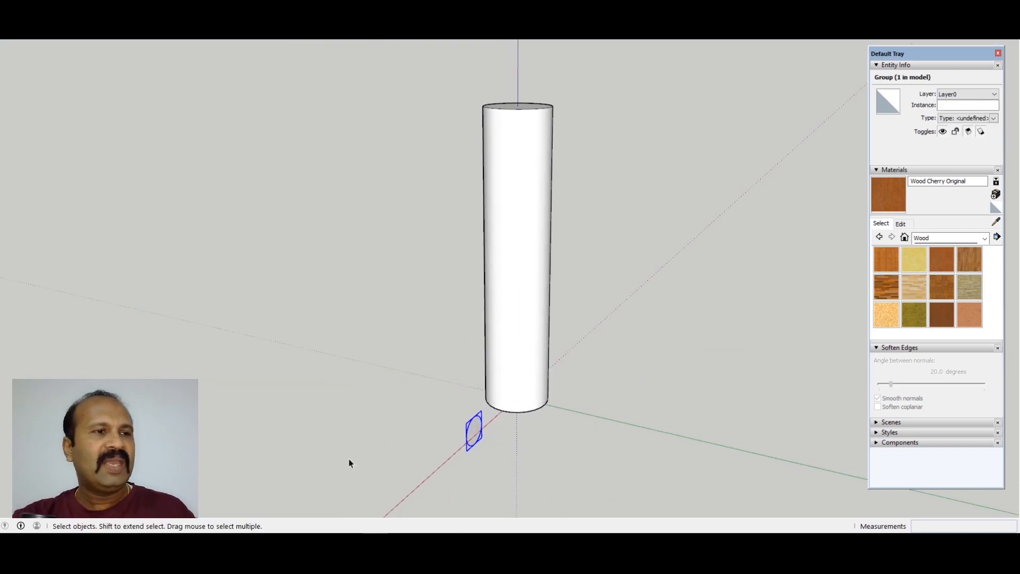
{"action": "double_click", "coordinate": [473, 435]}
{"action": "key", "text": "p"}
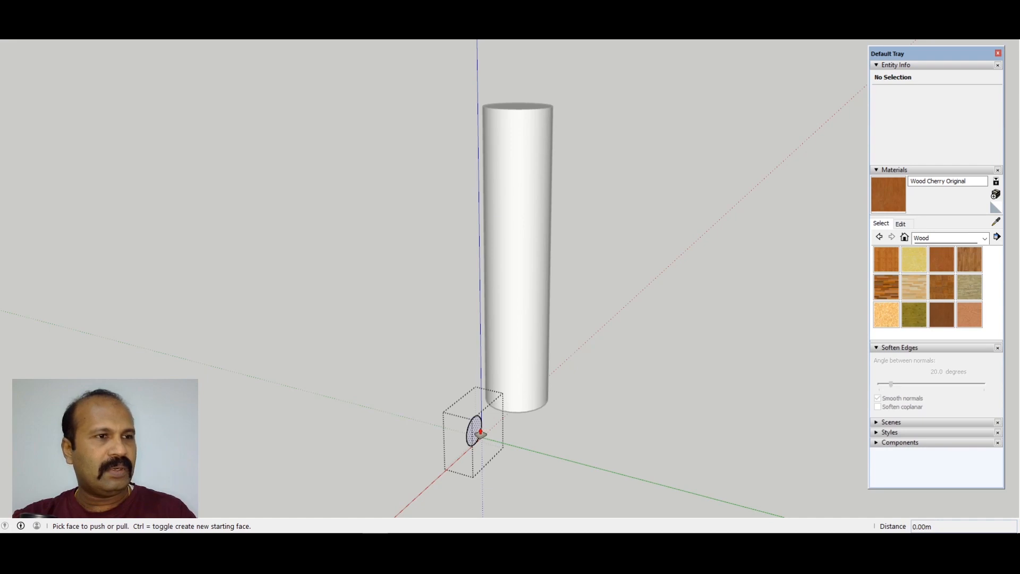
{"action": "left_click_drag", "start_coordinate": [480, 433], "coordinate": [619, 470]}
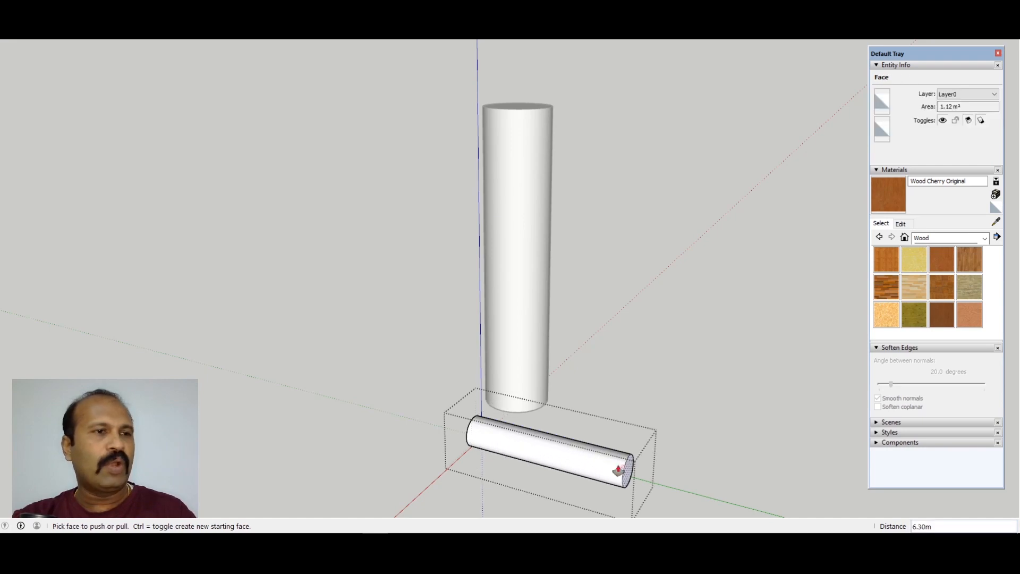
{"action": "middle_click_drag", "start_coordinate": [619, 470], "coordinate": [642, 448]}
{"action": "key", "text": "space"}
{"action": "left_click", "coordinate": [645, 448]}
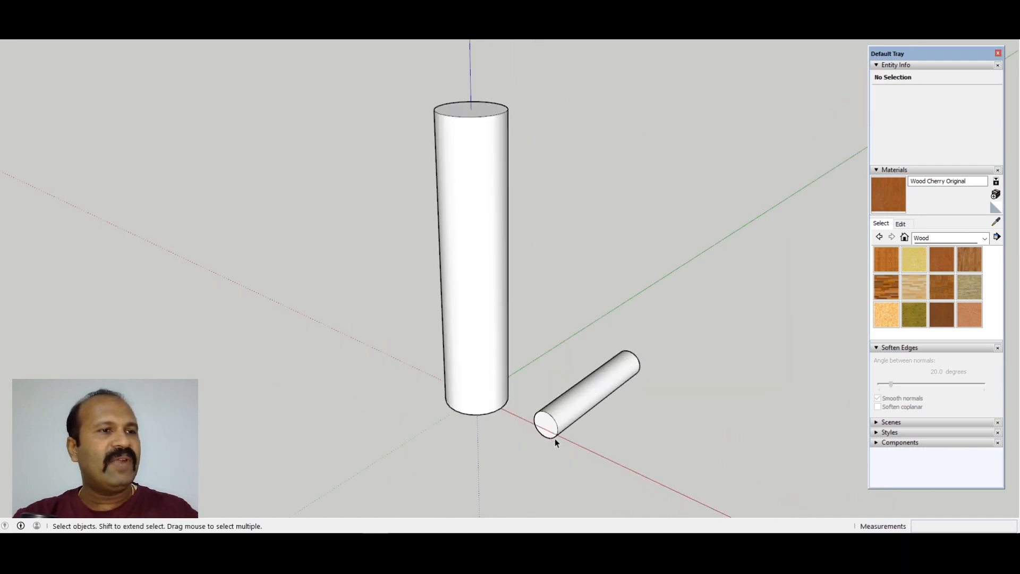
Create a vertical guide line up the front of the tall cylinder from the front point of its base edge.
{"action": "middle_click_drag", "start_coordinate": [491, 403], "coordinate": [673, 358]}
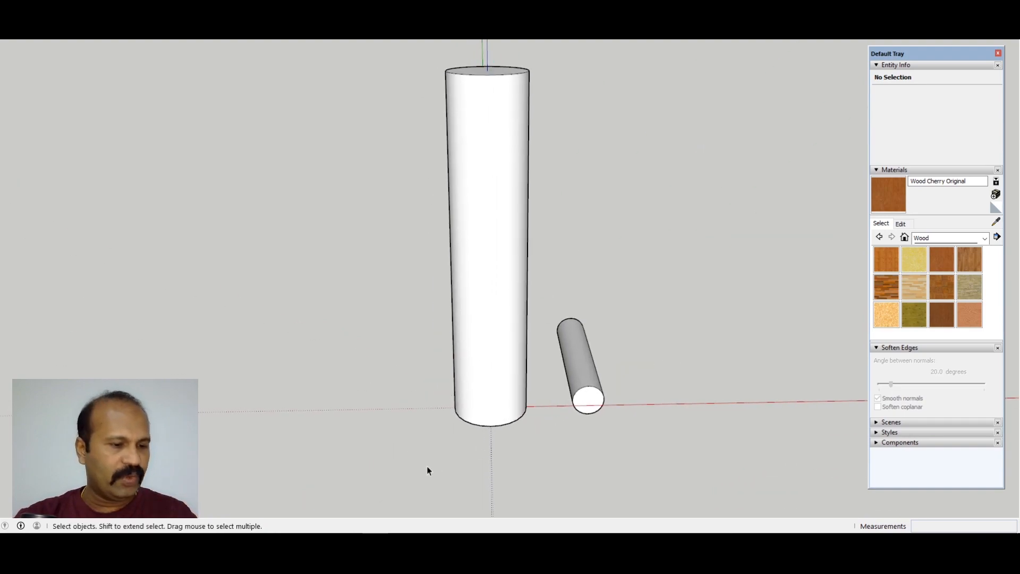
{"action": "key", "text": "t"}
{"action": "left_click", "coordinate": [490, 425]}
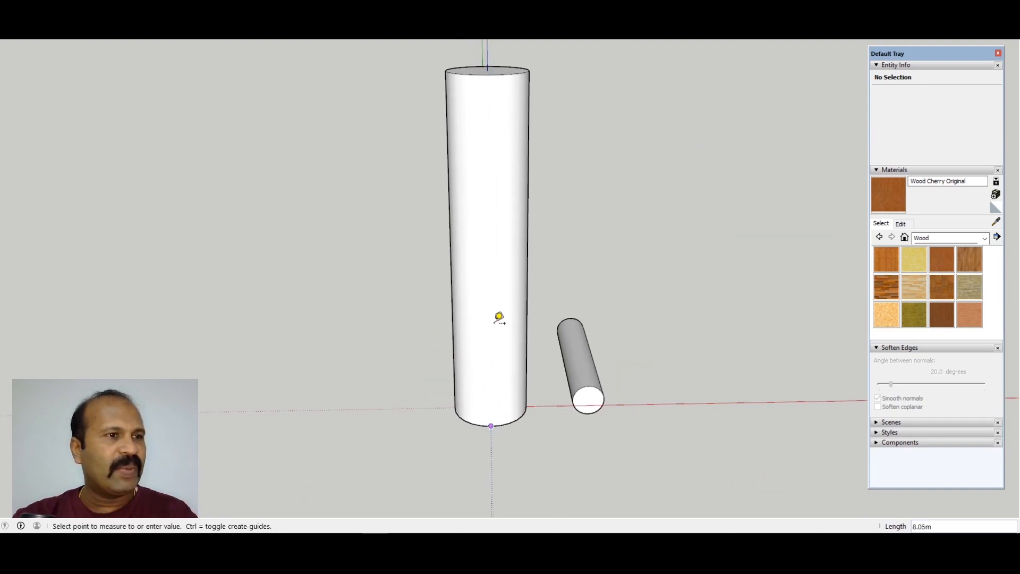
{"action": "left_click", "coordinate": [489, 265]}
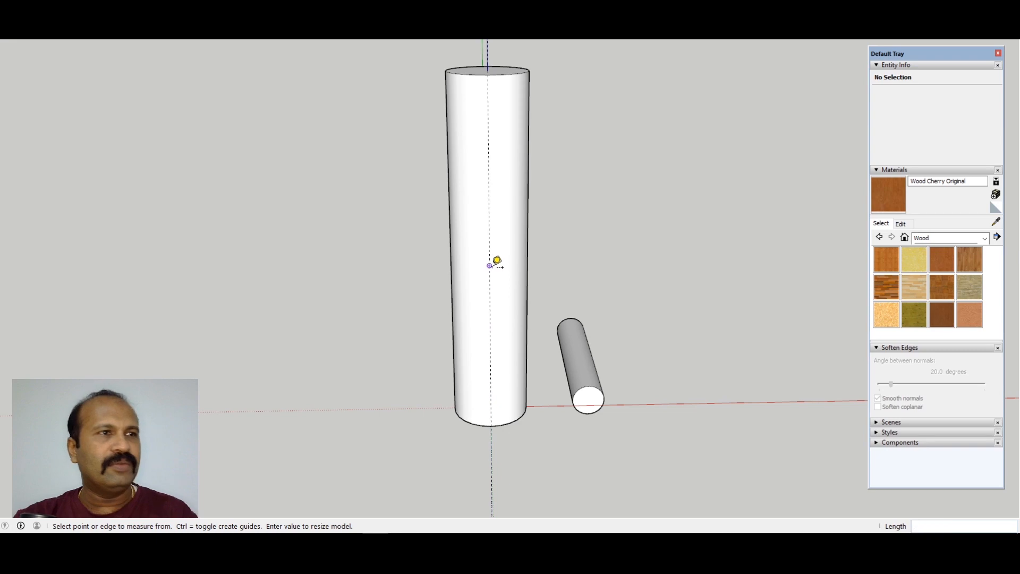
Move the small cylinder by the lowest point of its front edge onto the vertical guide, partway up the tall cylinder.
{"action": "middle_click_drag", "start_coordinate": [529, 353], "coordinate": [590, 419]}
{"action": "key", "text": "space"}
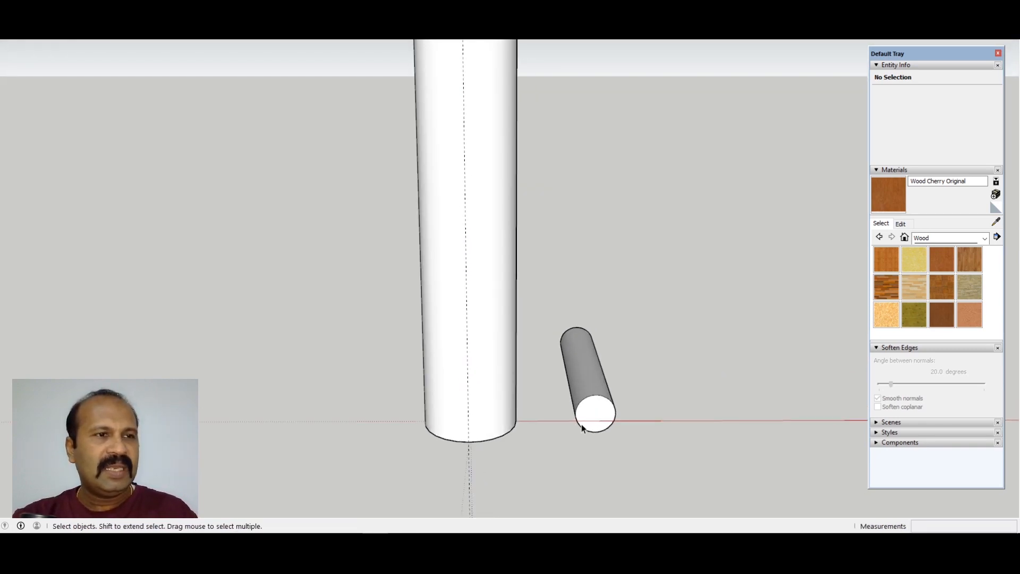
{"action": "left_click", "coordinate": [592, 418]}
{"action": "key", "text": "m"}
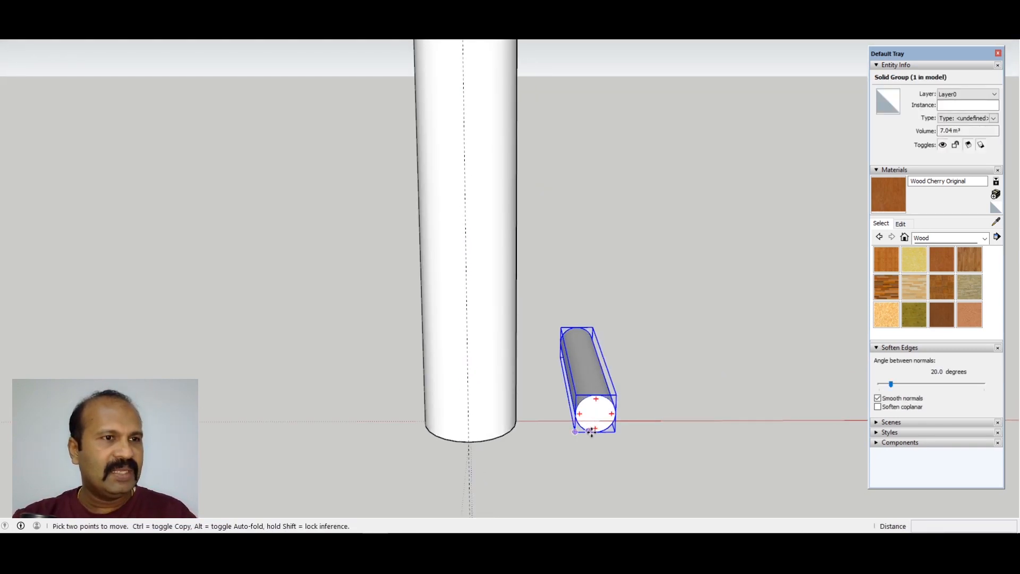
{"action": "left_click", "coordinate": [594, 431]}
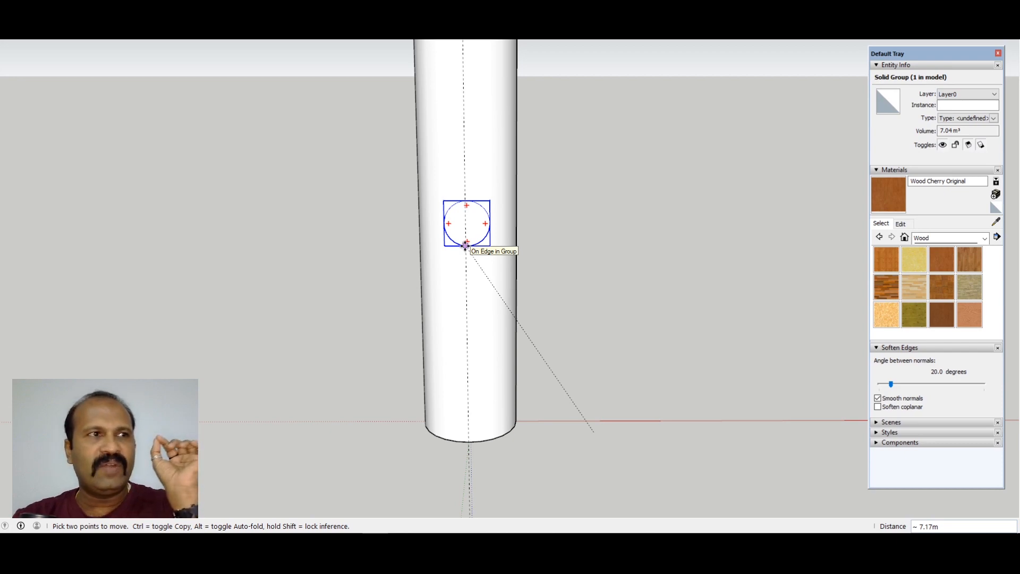
{"action": "left_click", "coordinate": [465, 245]}
Move the small cylinder forward along its axis so it passes through the tall cylinder and protrudes on both sides.
{"action": "middle_click_drag", "start_coordinate": [467, 297], "coordinate": [677, 312]}
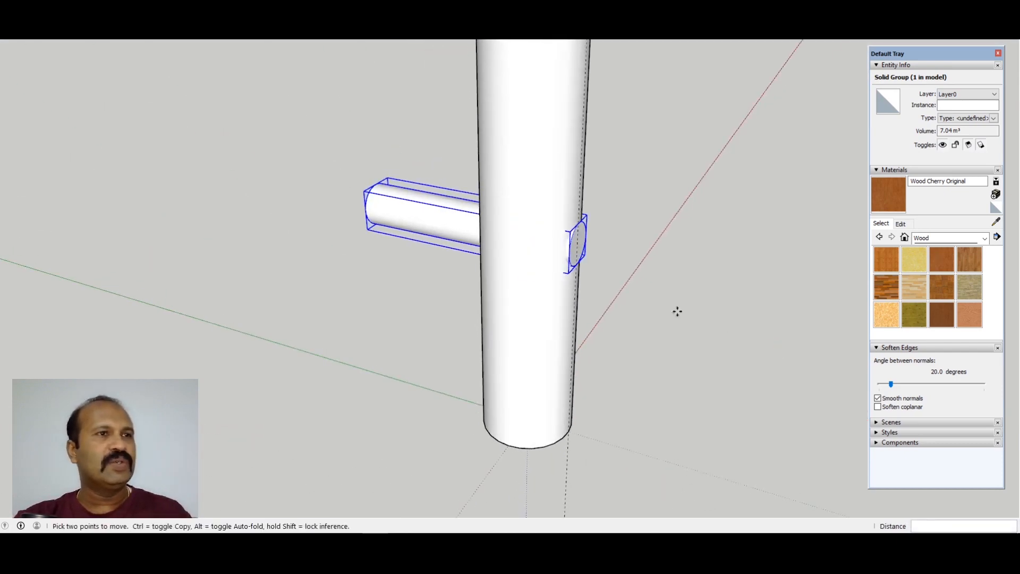
{"action": "left_click", "coordinate": [577, 264]}
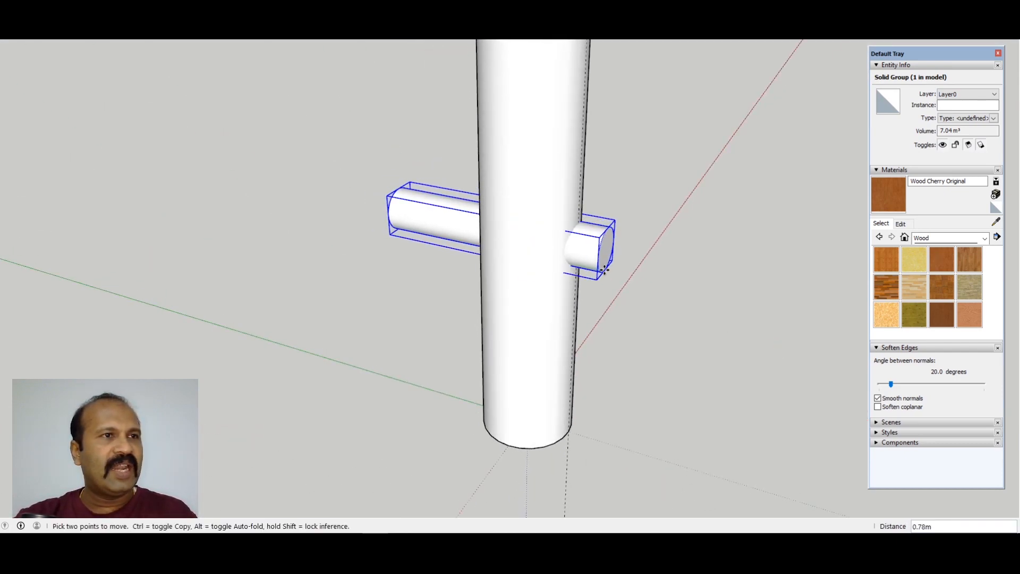
{"action": "left_click", "coordinate": [642, 285]}
{"action": "middle_click_drag", "start_coordinate": [646, 289], "coordinate": [447, 251]}
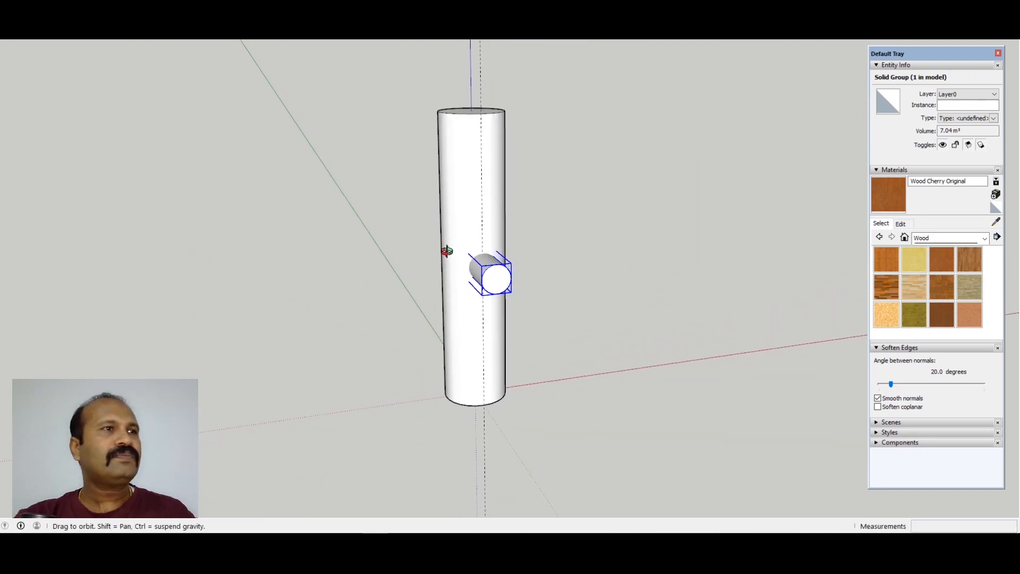
Explode the tall cylinder group and the small horizontal cylinder group.
{"action": "left_click", "coordinate": [482, 95]}
{"action": "right_click", "coordinate": [489, 176]}
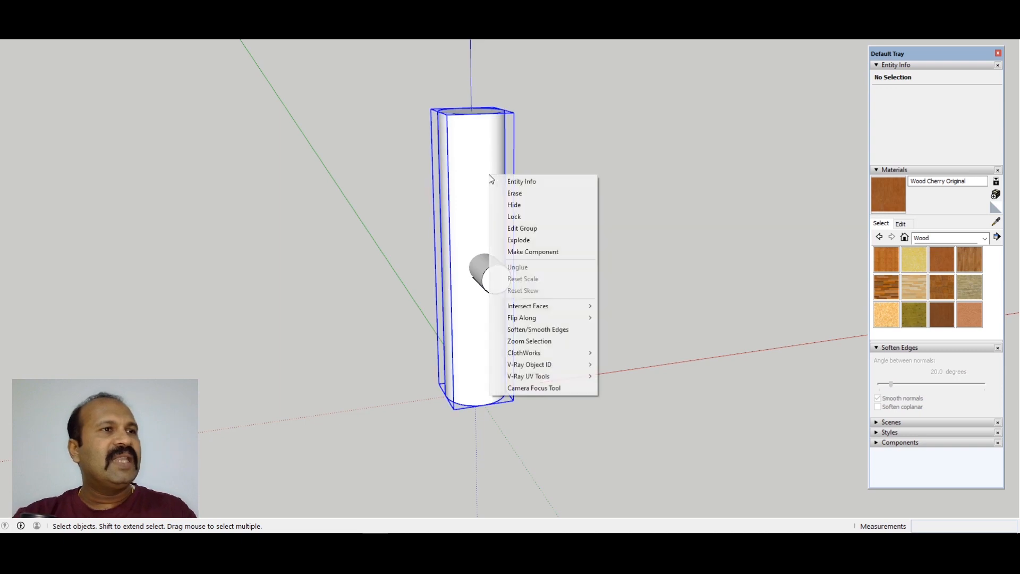
{"action": "left_click", "coordinate": [528, 229]}
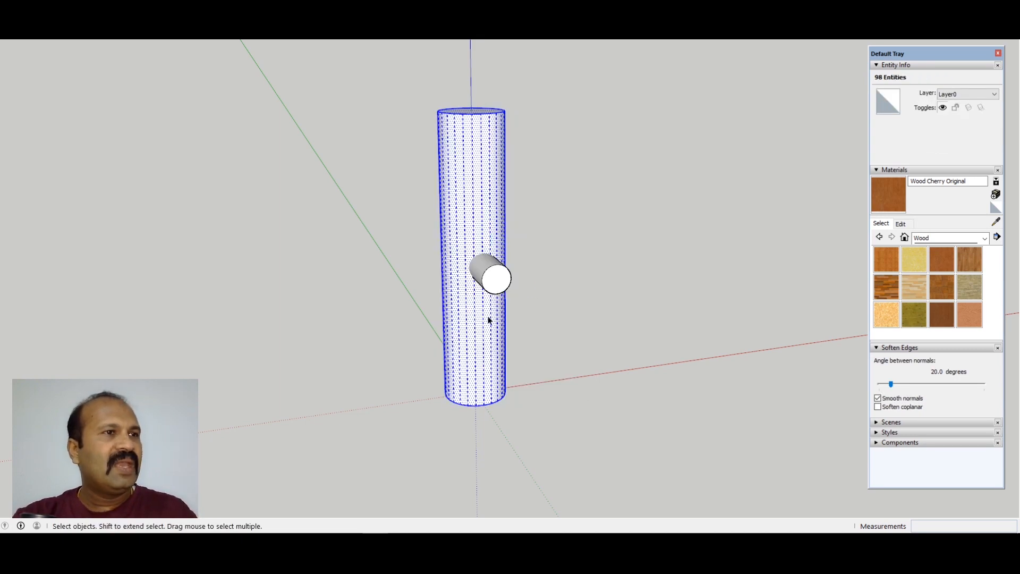
{"action": "left_click", "coordinate": [494, 275]}
{"action": "right_click", "coordinate": [501, 279]}
{"action": "left_click", "coordinate": [540, 345]}
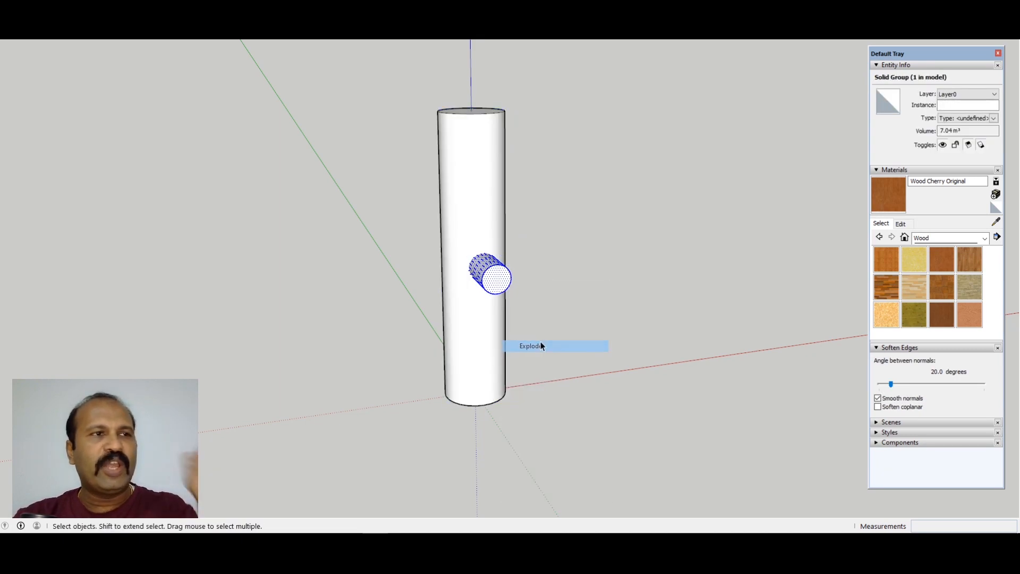
Intersect the exploded small cylinder's faces with the model.
{"action": "middle_click_drag", "start_coordinate": [518, 285], "coordinate": [566, 307]}
{"action": "scroll", "coordinate": [515, 284], "scroll_direction": "up", "scroll_amount": 2}
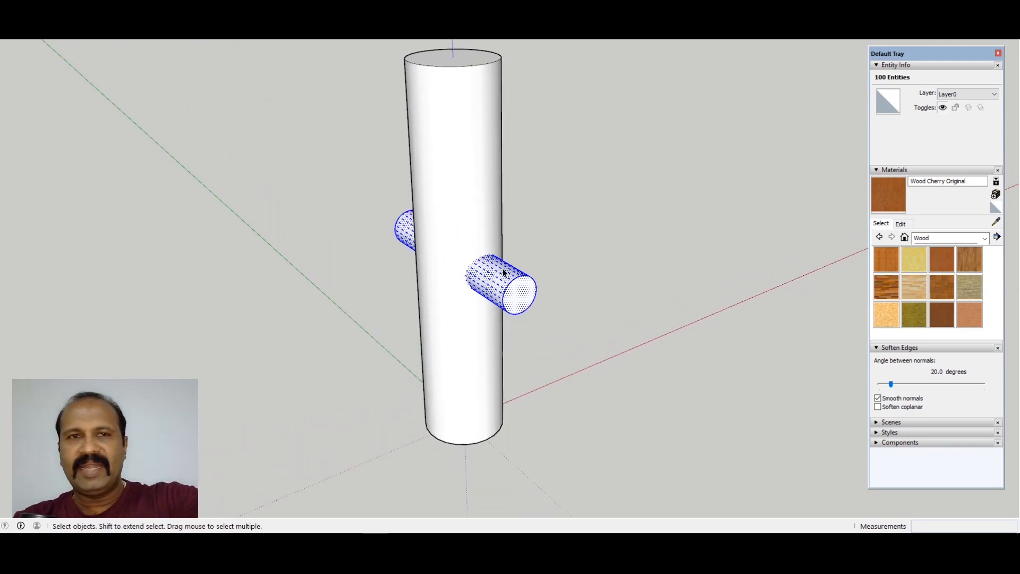
{"action": "right_click", "coordinate": [500, 275]}
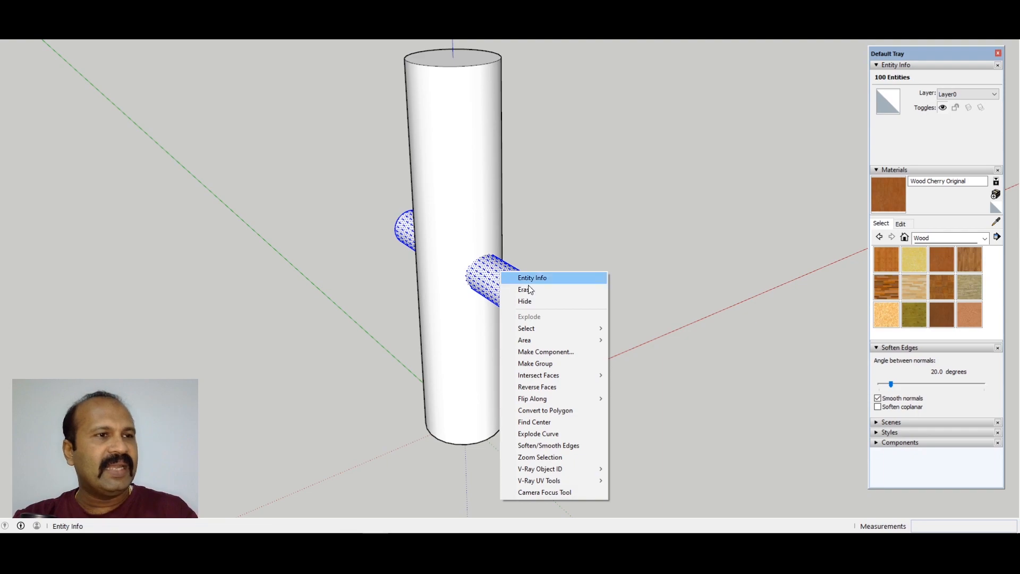
{"action": "mouse_move", "coordinate": [558, 379]}
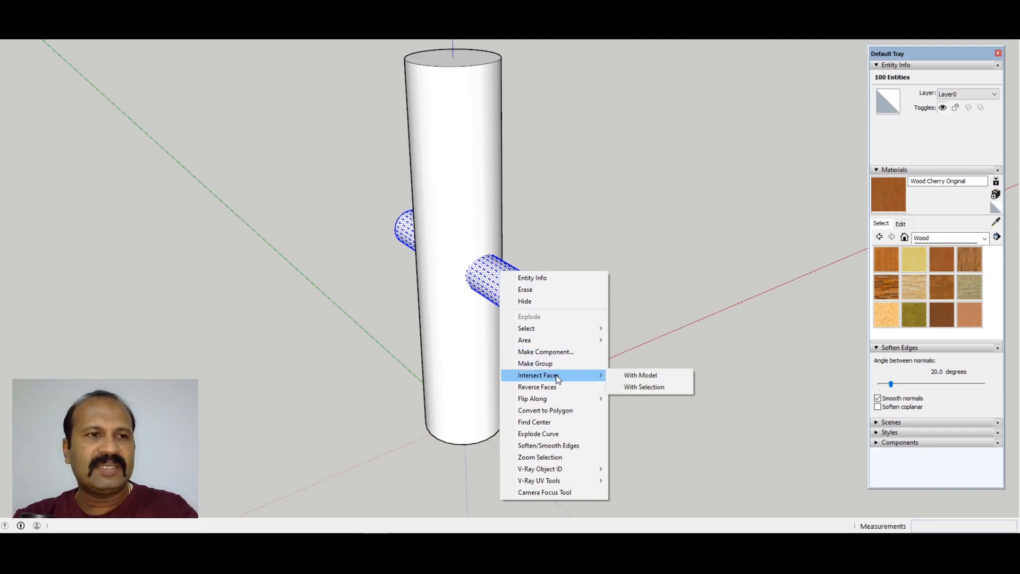
{"action": "left_click", "coordinate": [633, 376]}
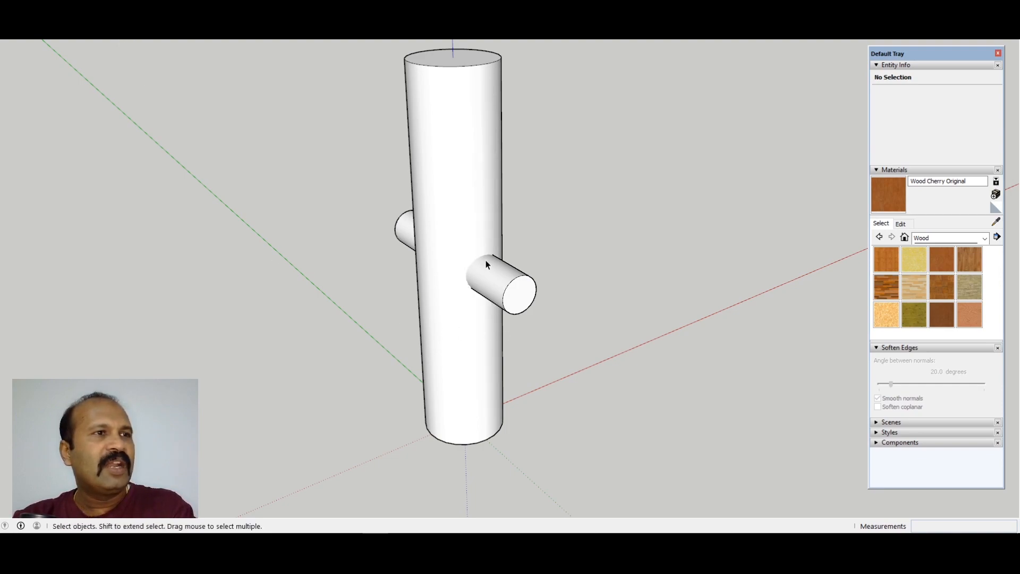
Select the small cylinder's geometry around the crossing and repeat Intersect Faces with the model.
{"action": "middle_click_drag", "start_coordinate": [443, 303], "coordinate": [372, 237]}
{"action": "left_click_drag", "start_coordinate": [432, 246], "coordinate": [564, 320]}
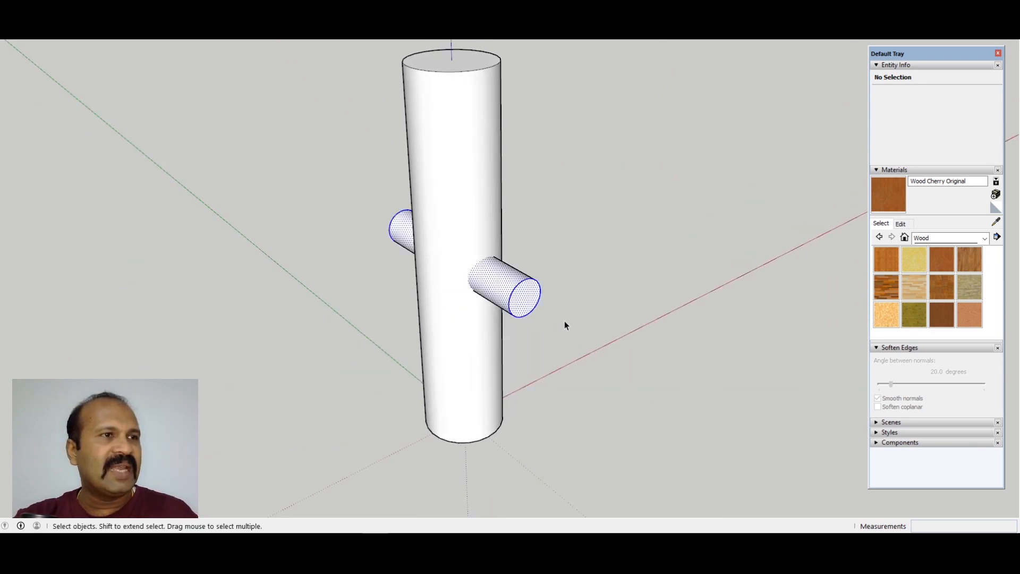
{"action": "right_click", "coordinate": [517, 280]}
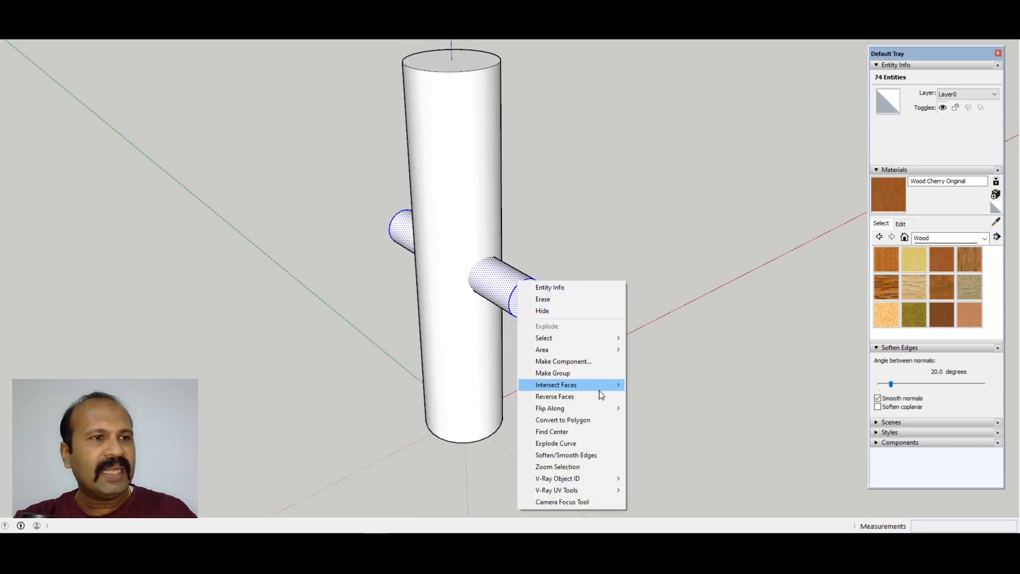
{"action": "mouse_move", "coordinate": [600, 388]}
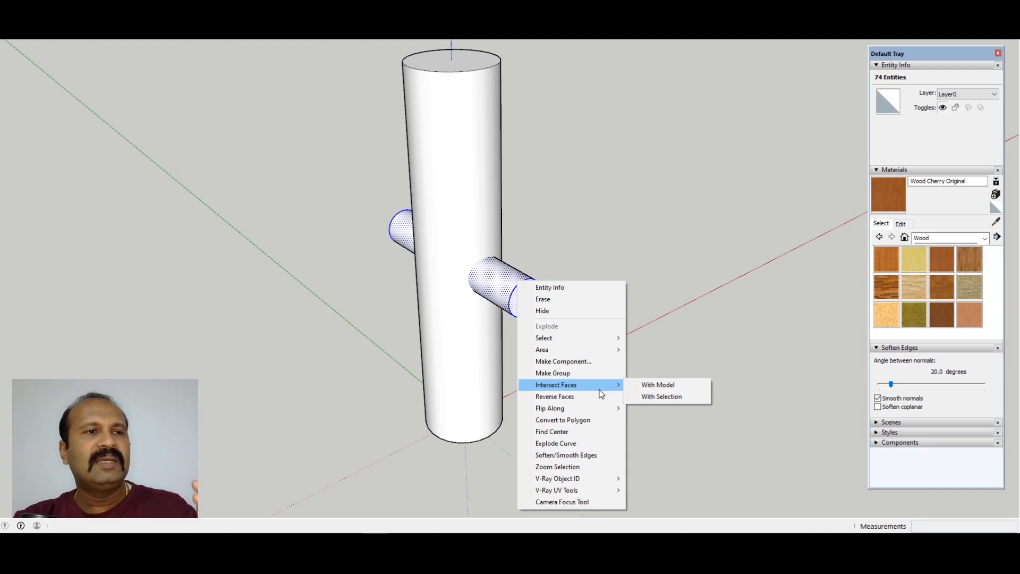
{"action": "left_click", "coordinate": [658, 384]}
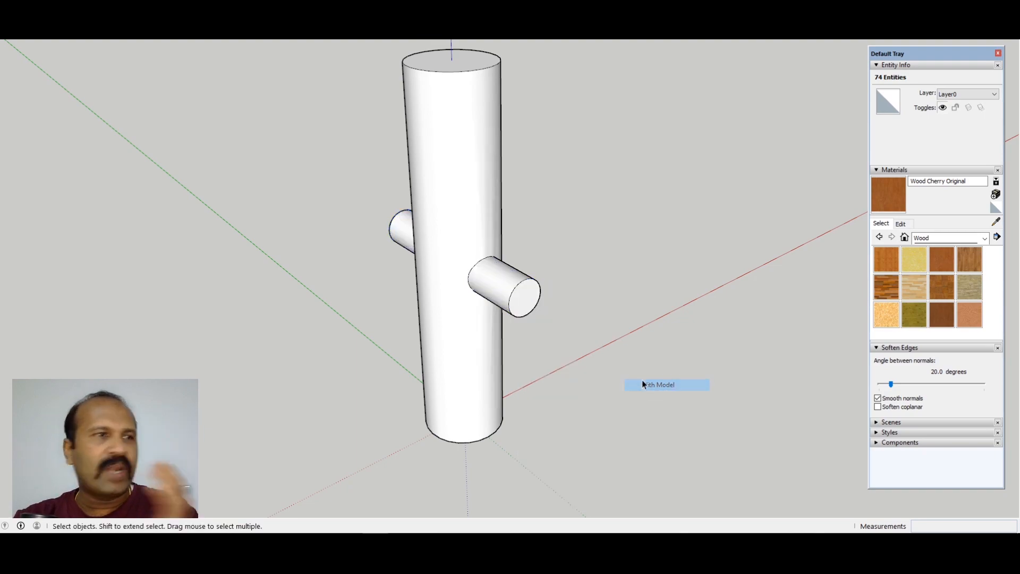
Delete the two small-cylinder ends that protrude from opposite sides of the tall cylinder.
{"action": "scroll", "coordinate": [471, 273], "scroll_direction": "up", "scroll_amount": 5}
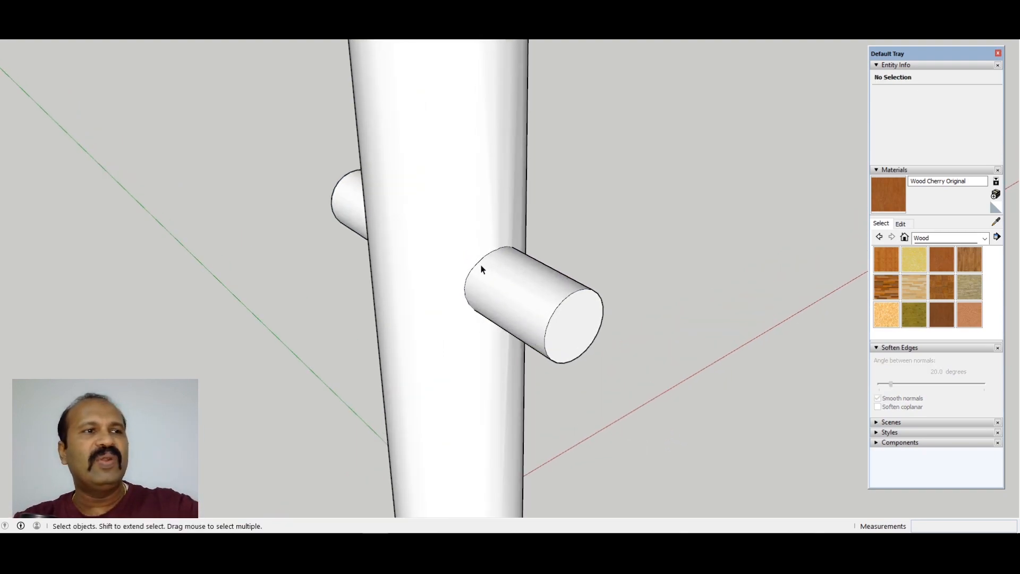
{"action": "middle_click_drag", "start_coordinate": [481, 267], "coordinate": [728, 367]}
{"action": "left_click_drag", "start_coordinate": [589, 176], "coordinate": [589, 177]}
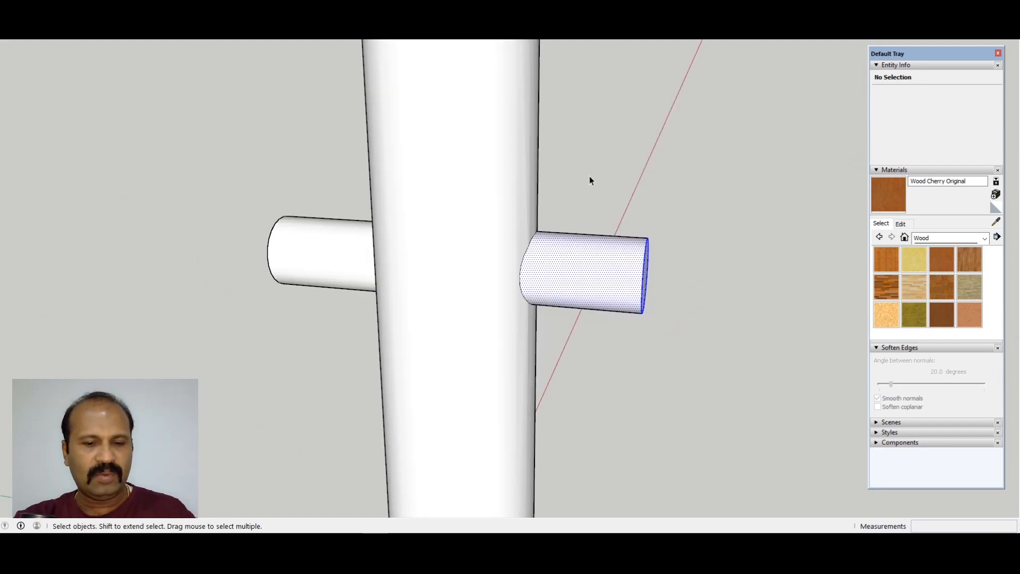
{"action": "key", "text": "Delete"}
{"action": "left_click_drag", "start_coordinate": [212, 131], "coordinate": [211, 134]}
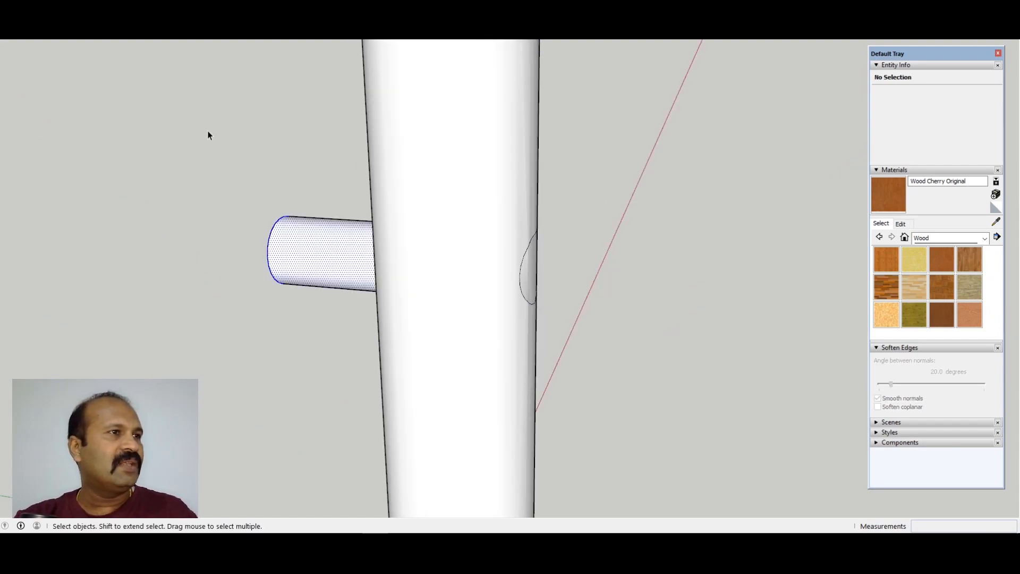
{"action": "key", "text": "Delete"}
Delete the circular face outlined on the tall cylinder to open the hole.
{"action": "middle_click_drag", "start_coordinate": [210, 134], "coordinate": [499, 286]}
{"action": "left_click", "coordinate": [497, 281]}
{"action": "key", "text": "Delete"}
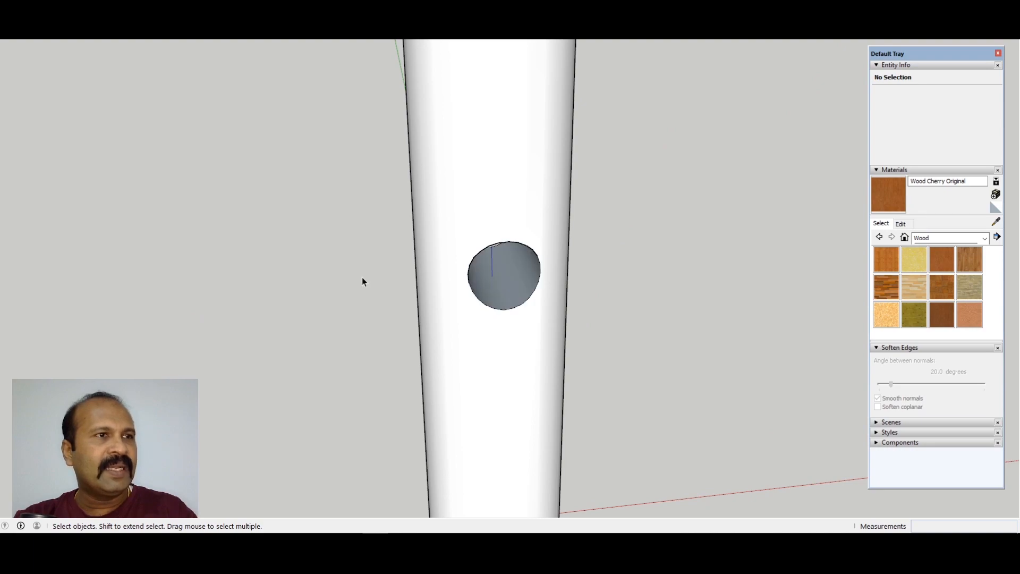
Paint the inner surface of the hole through the tall cylinder with Wood Cherry Original.
{"action": "middle_click_drag", "start_coordinate": [360, 280], "coordinate": [807, 296]}
{"action": "middle_click_drag", "start_coordinate": [578, 316], "coordinate": [403, 264]}
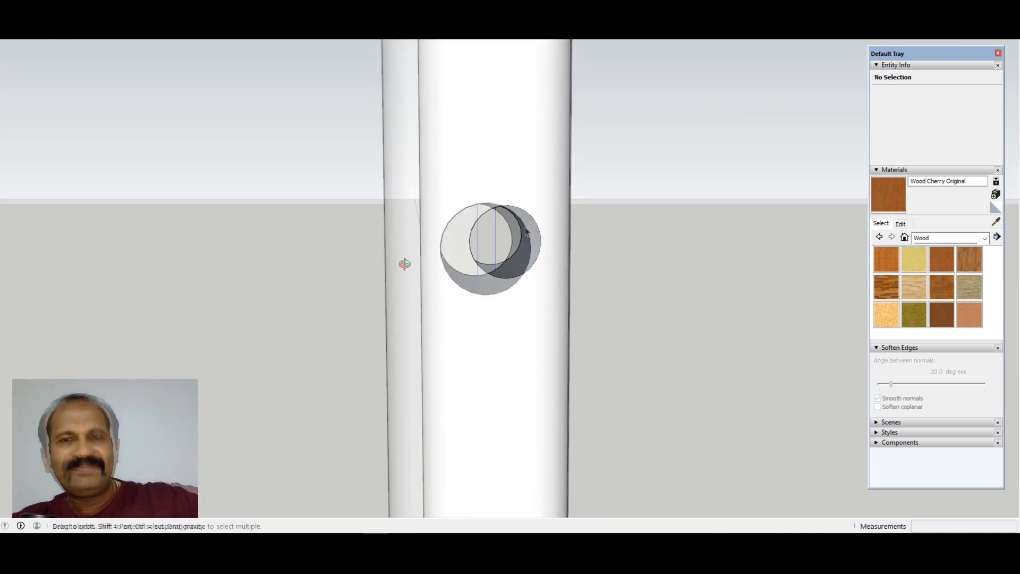
{"action": "scroll", "coordinate": [521, 227], "scroll_direction": "up", "scroll_amount": 5}
{"action": "scroll", "coordinate": [523, 243], "scroll_direction": "up", "scroll_amount": 3}
{"action": "mouse_move", "coordinate": [522, 243]}
{"action": "middle_mouse_down"}
{"action": "mouse_move", "coordinate": [514, 207]}
{"action": "mouse_move", "coordinate": [645, 170]}
{"action": "mouse_move", "coordinate": [602, 320]}
{"action": "mouse_move", "coordinate": [528, 228]}
{"action": "middle_mouse_up"}
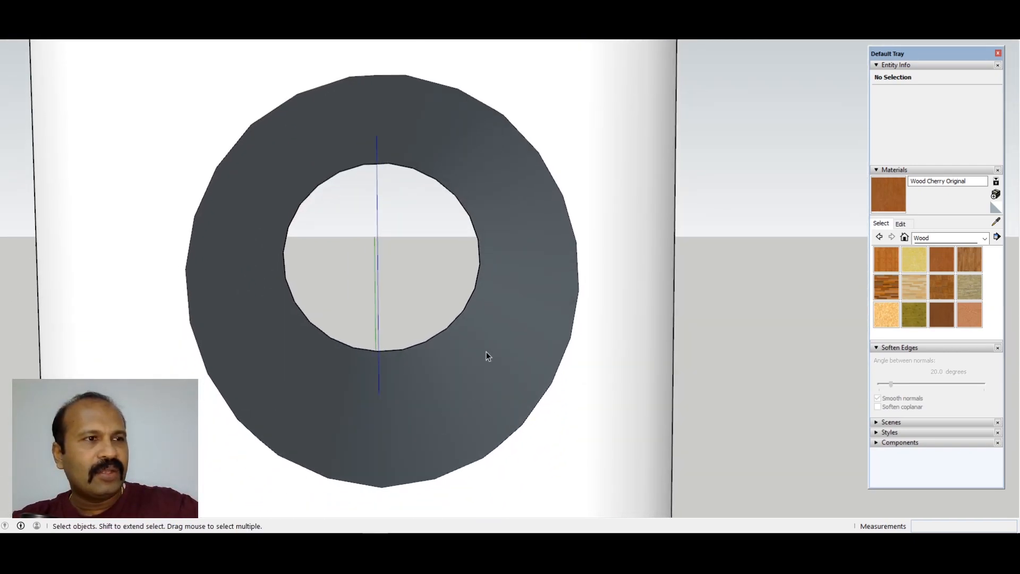
{"action": "mouse_move", "coordinate": [500, 352]}
{"action": "middle_mouse_down"}
{"action": "mouse_move", "coordinate": [505, 421]}
{"action": "mouse_move", "coordinate": [485, 262]}
{"action": "mouse_move", "coordinate": [455, 180]}
{"action": "mouse_move", "coordinate": [505, 333]}
{"action": "mouse_move", "coordinate": [396, 232]}
{"action": "mouse_move", "coordinate": [526, 278]}
{"action": "mouse_move", "coordinate": [508, 213]}
{"action": "middle_mouse_up"}
{"action": "left_click", "coordinate": [513, 227]}
{"action": "scroll", "coordinate": [509, 213], "scroll_direction": "down", "scroll_amount": 3}
{"action": "scroll", "coordinate": [492, 241], "scroll_direction": "down", "scroll_amount": 6}
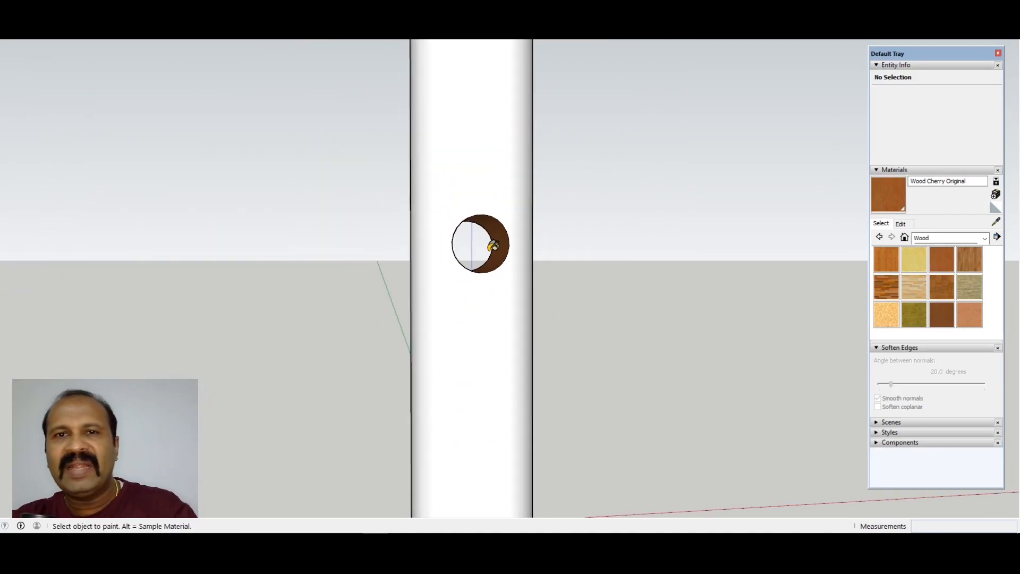
{"action": "scroll", "coordinate": [493, 245], "scroll_direction": "down", "scroll_amount": 3}
{"action": "scroll", "coordinate": [455, 166], "scroll_direction": "up", "scroll_amount": 3}
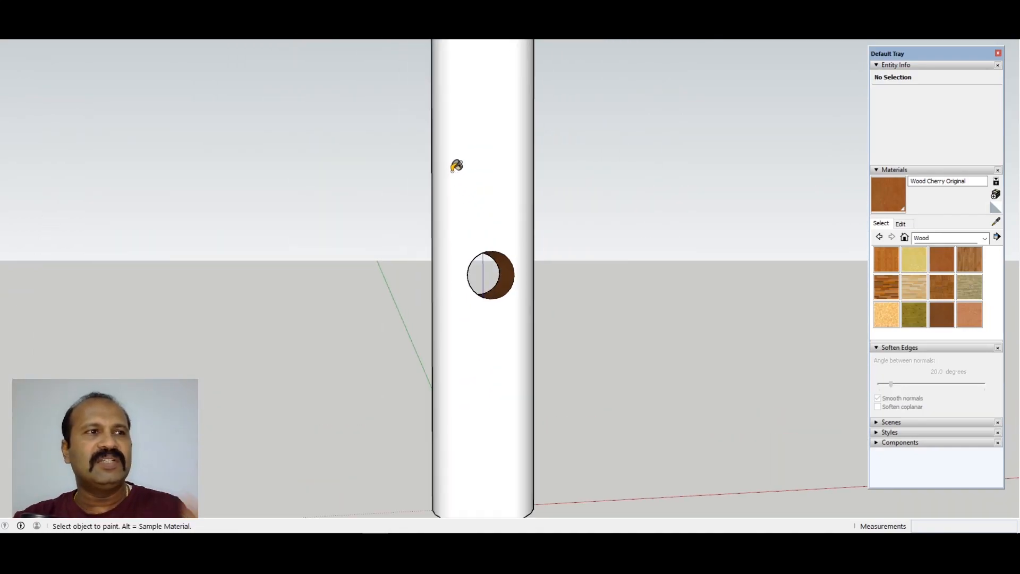
{"action": "middle_click_drag", "start_coordinate": [455, 166], "coordinate": [476, 232]}
{"action": "scroll", "coordinate": [481, 234], "scroll_direction": "down", "scroll_amount": 2}
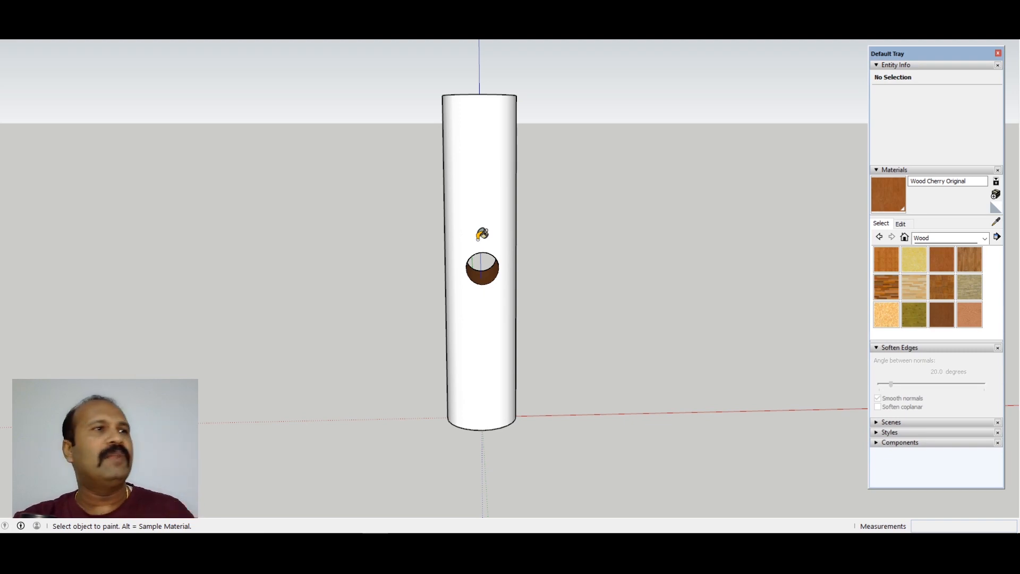
Undo the hole's paint, deletions, intersections and explodes until both cylinders are separate groups again.
{"action": "key", "text": "ctrl+z"}
{"action": "key", "text": "ctrl+z"}
{"action": "key", "text": "ctrl+z"}
{"action": "key", "text": "ctrl+z"}
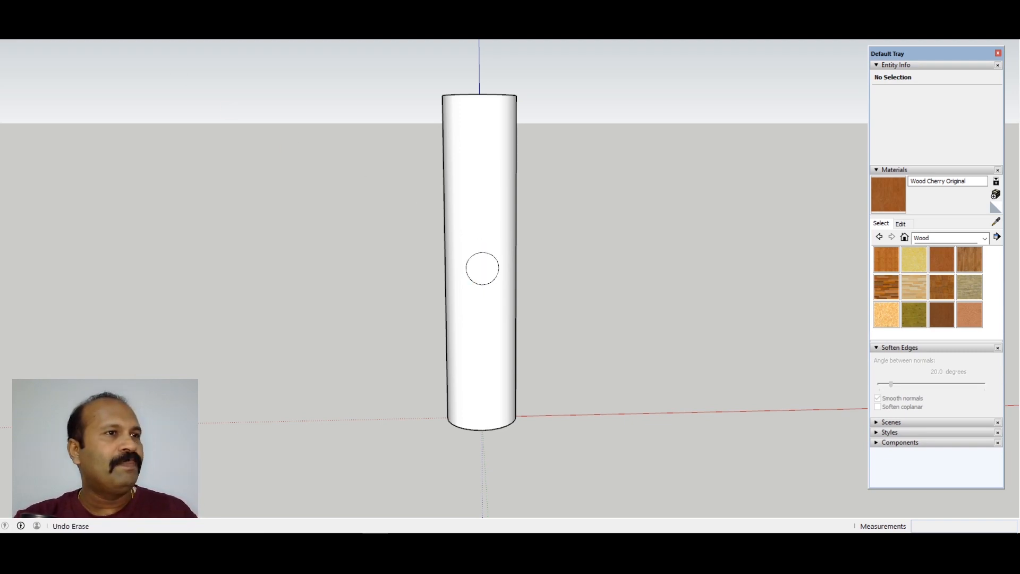
{"action": "middle_click_drag", "start_coordinate": [500, 268], "coordinate": [616, 325]}
{"action": "scroll", "coordinate": [473, 238], "scroll_direction": "up", "scroll_amount": 1}
{"action": "scroll", "coordinate": [474, 240], "scroll_direction": "down", "scroll_amount": 2}
{"action": "left_click", "coordinate": [588, 319]}
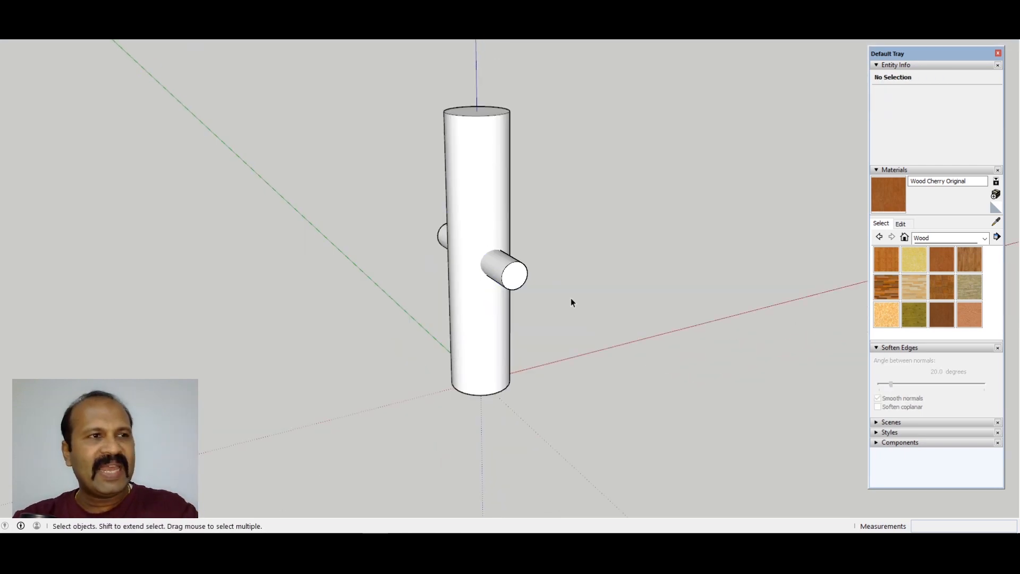
Intersect the small cylinder group's faces with the model while keeping both cylinders grouped.
{"action": "left_click", "coordinate": [493, 207]}
{"action": "left_click", "coordinate": [509, 279]}
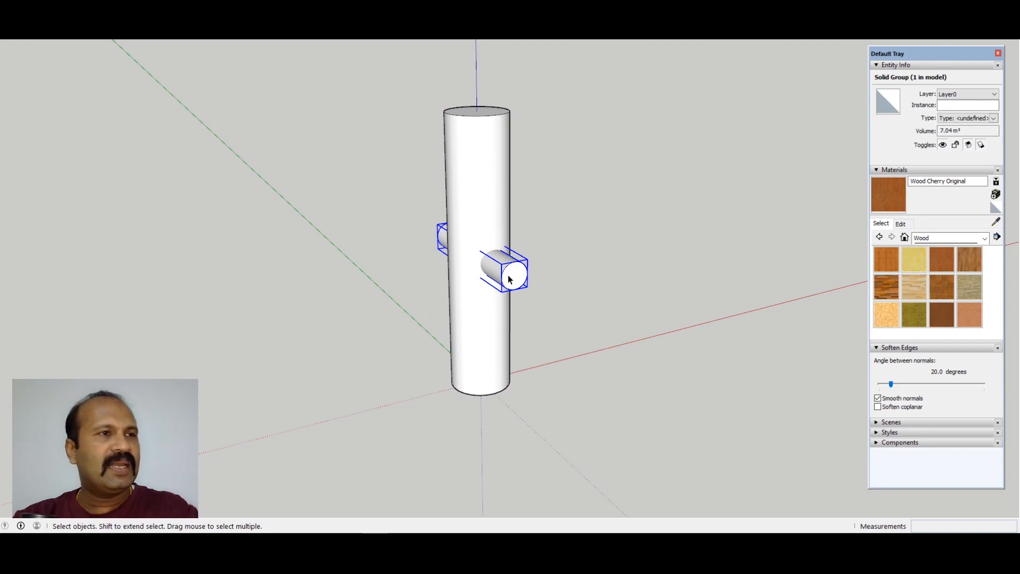
{"action": "right_click", "coordinate": [508, 279]}
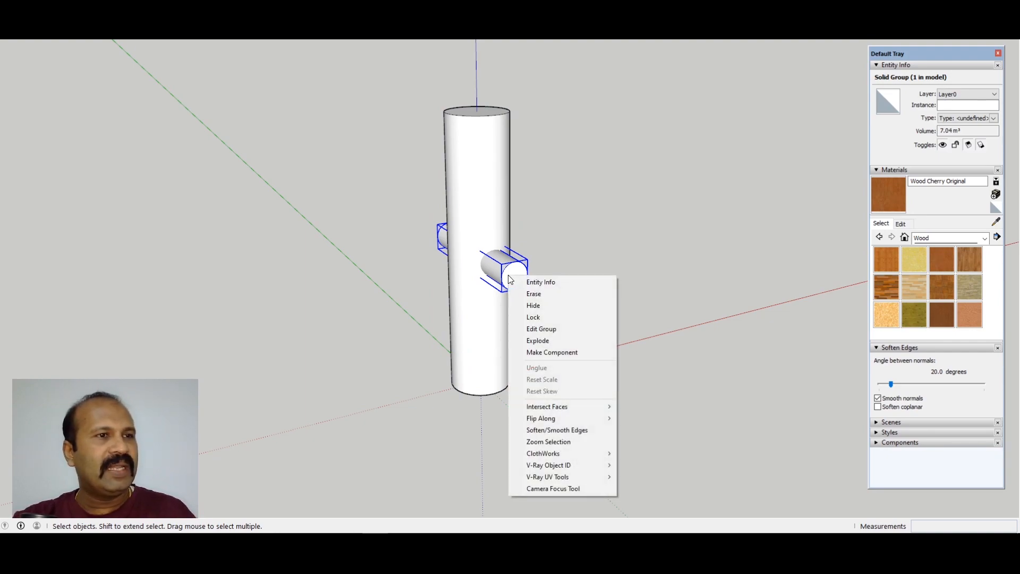
{"action": "mouse_move", "coordinate": [540, 408]}
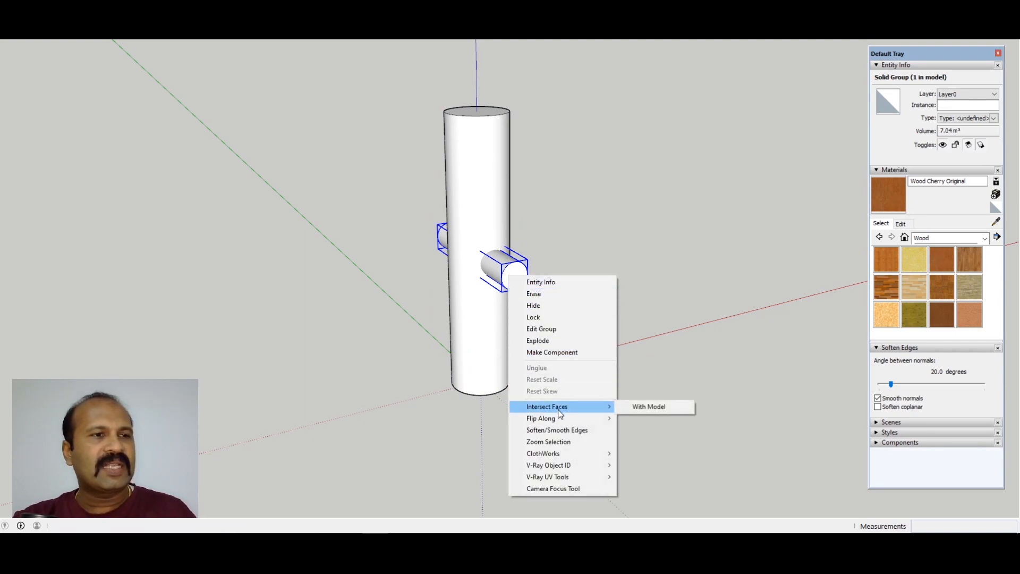
{"action": "left_click", "coordinate": [645, 406]}
{"action": "scroll", "coordinate": [465, 294], "scroll_direction": "up", "scroll_amount": 3}
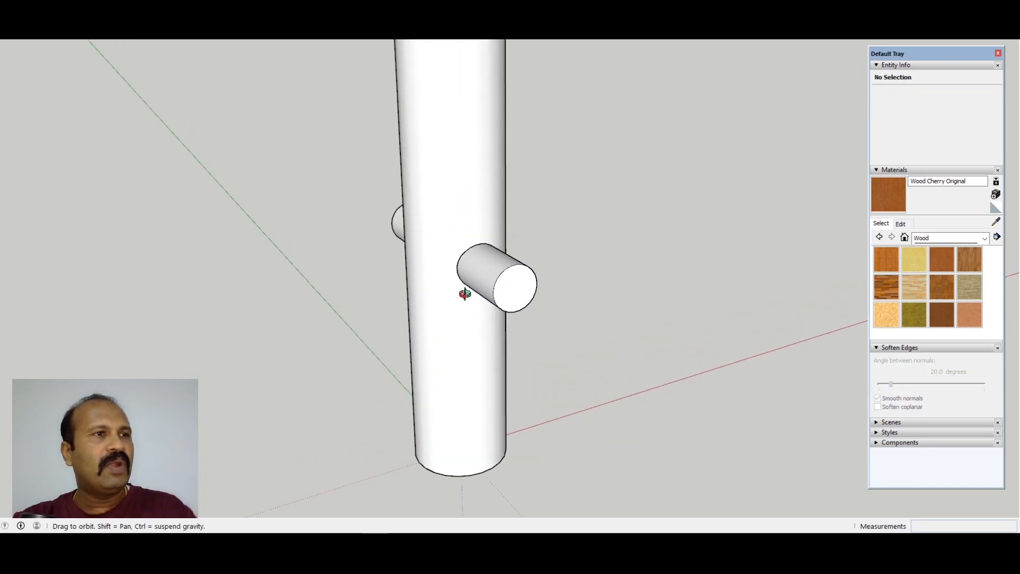
Delete the small cylinder group, leaving only the intersection outlines on the tall cylinder.
{"action": "middle_click_drag", "start_coordinate": [465, 293], "coordinate": [542, 275]}
{"action": "scroll", "coordinate": [523, 269], "scroll_direction": "up", "scroll_amount": 3}
{"action": "mouse_move", "coordinate": [478, 251]}
{"action": "middle_mouse_down"}
{"action": "mouse_move", "coordinate": [296, 230]}
{"action": "mouse_move", "coordinate": [249, 240]}
{"action": "mouse_move", "coordinate": [473, 250]}
{"action": "middle_mouse_up"}
{"action": "left_click", "coordinate": [521, 211]}
{"action": "middle_click_drag", "start_coordinate": [521, 211], "coordinate": [489, 232]}
{"action": "key", "text": "Delete"}
Examine the intersection outlines around the tall cylinder, selecting their edges separately from the cylinder group.
{"action": "left_click", "coordinate": [470, 259]}
{"action": "double_click", "coordinate": [463, 246]}
{"action": "left_click", "coordinate": [463, 254]}
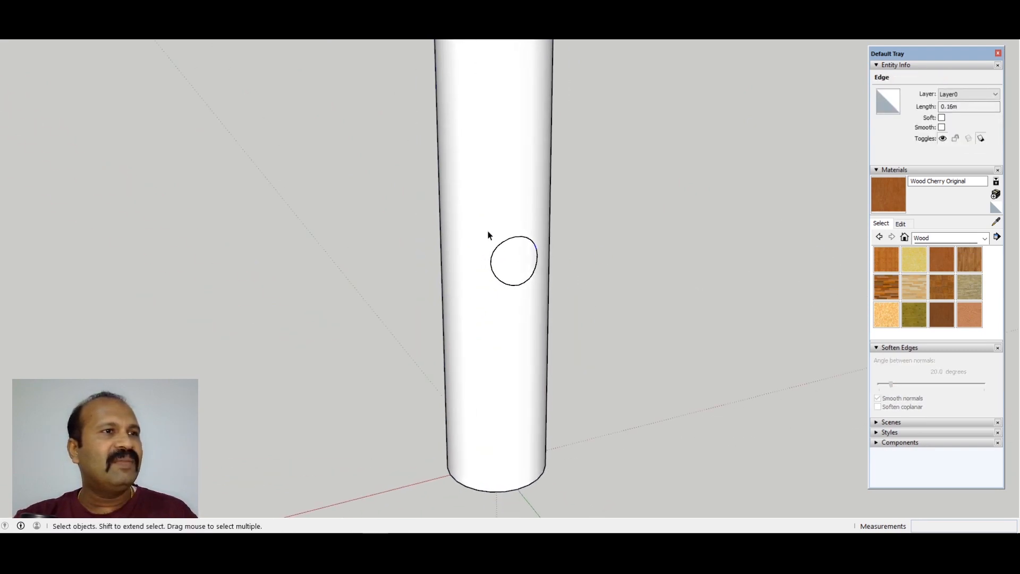
{"action": "middle_click_drag", "start_coordinate": [610, 339], "coordinate": [544, 217]}
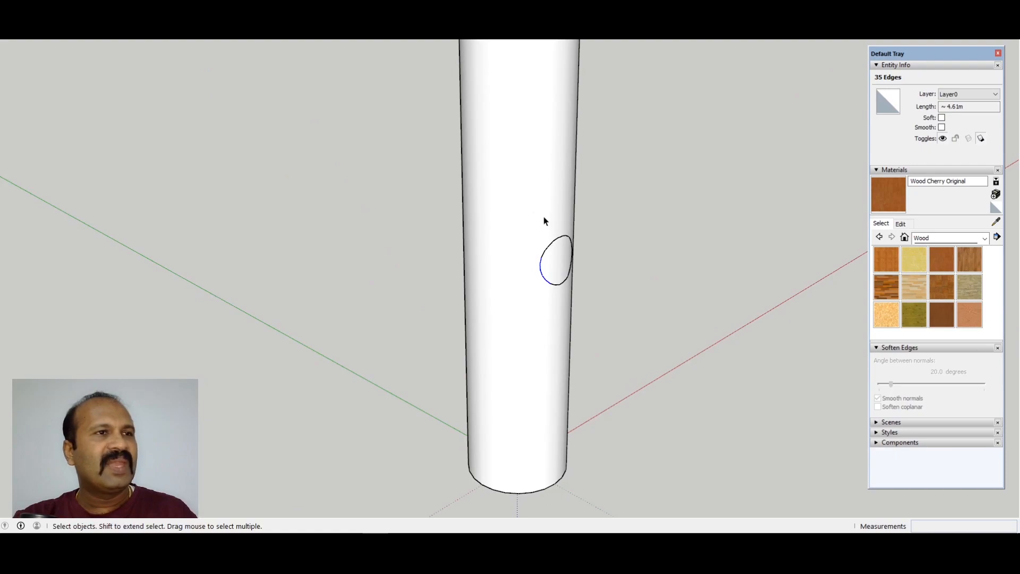
{"action": "middle_click_drag", "start_coordinate": [613, 286], "coordinate": [340, 284]}
{"action": "left_click", "coordinate": [534, 331]}
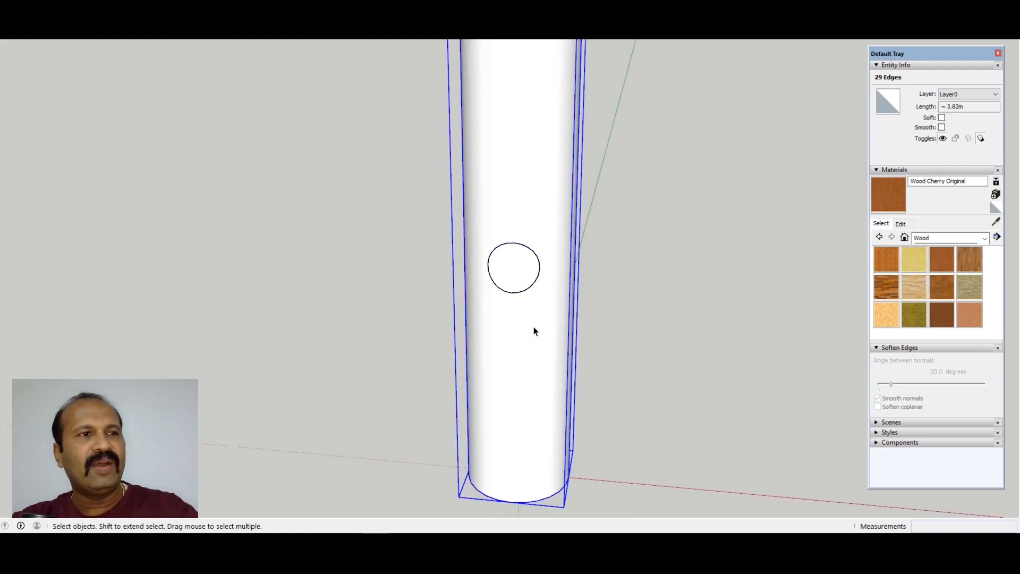
{"action": "left_click", "coordinate": [517, 246]}
{"action": "middle_click_drag", "start_coordinate": [516, 245], "coordinate": [607, 289]}
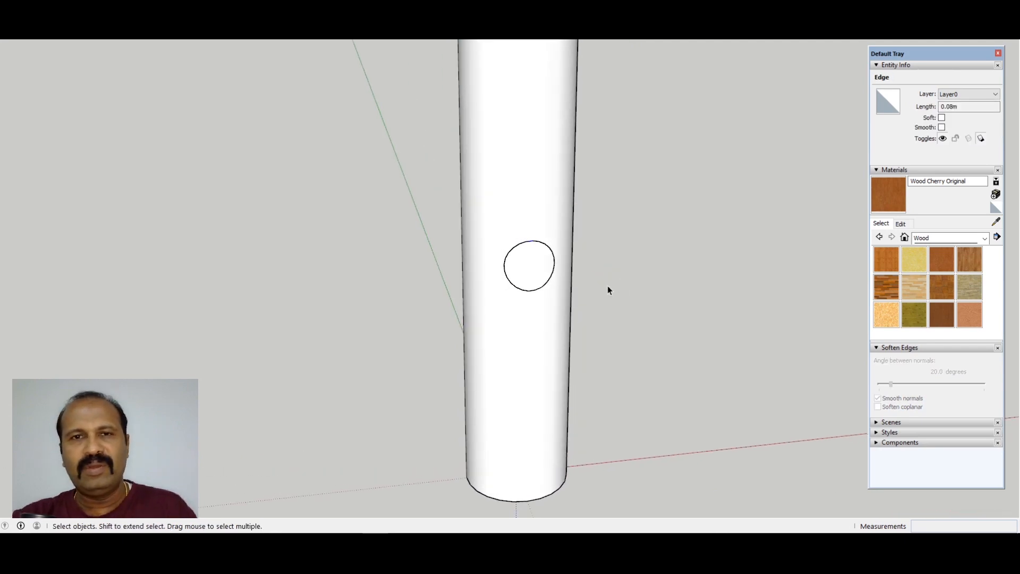
Select the tall cylinder group together with the intersection outlines and explode the group.
{"action": "scroll", "coordinate": [607, 289], "scroll_direction": "down", "scroll_amount": 4}
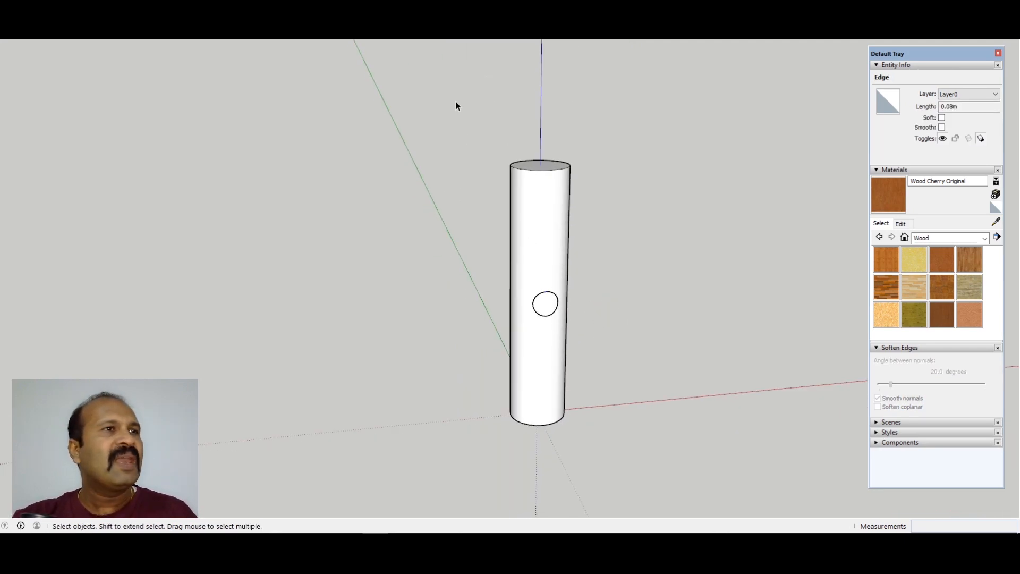
{"action": "left_click_drag", "start_coordinate": [455, 103], "coordinate": [669, 495]}
{"action": "right_click", "coordinate": [543, 346]}
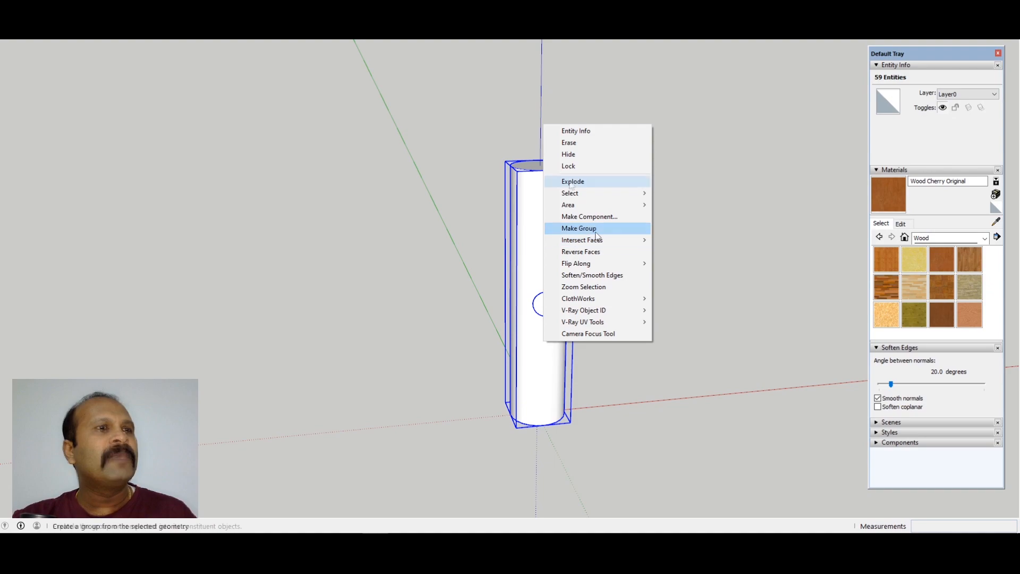
{"action": "left_click", "coordinate": [590, 181]}
Delete the circular faces inside the outlines on both sides of the tall cylinder to open a through hole.
{"action": "left_click", "coordinate": [563, 317]}
{"action": "scroll", "coordinate": [563, 317], "scroll_direction": "up", "scroll_amount": 5}
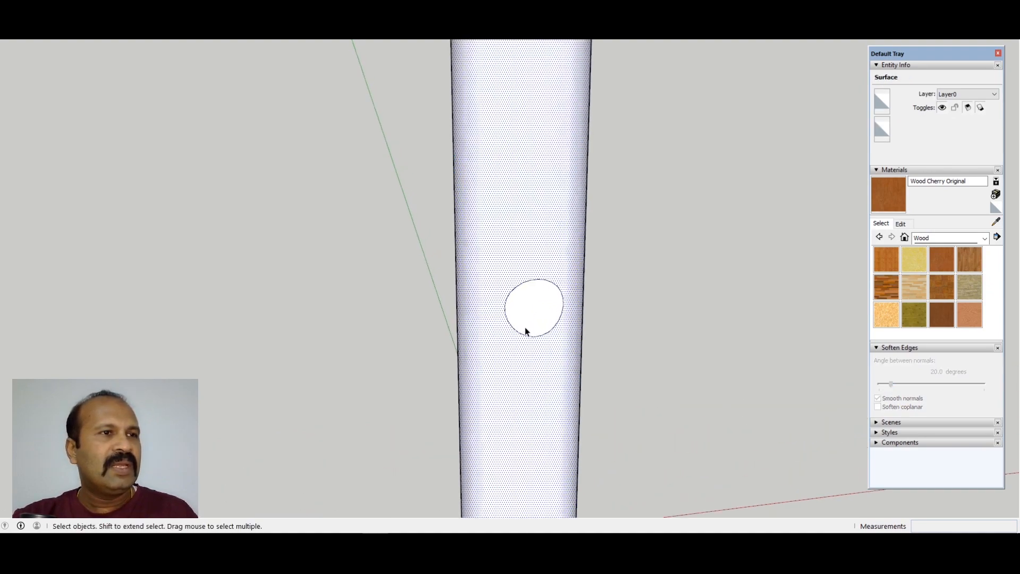
{"action": "left_click", "coordinate": [574, 300]}
{"action": "middle_click_drag", "start_coordinate": [579, 297], "coordinate": [426, 277]}
{"action": "key", "text": "Escape"}
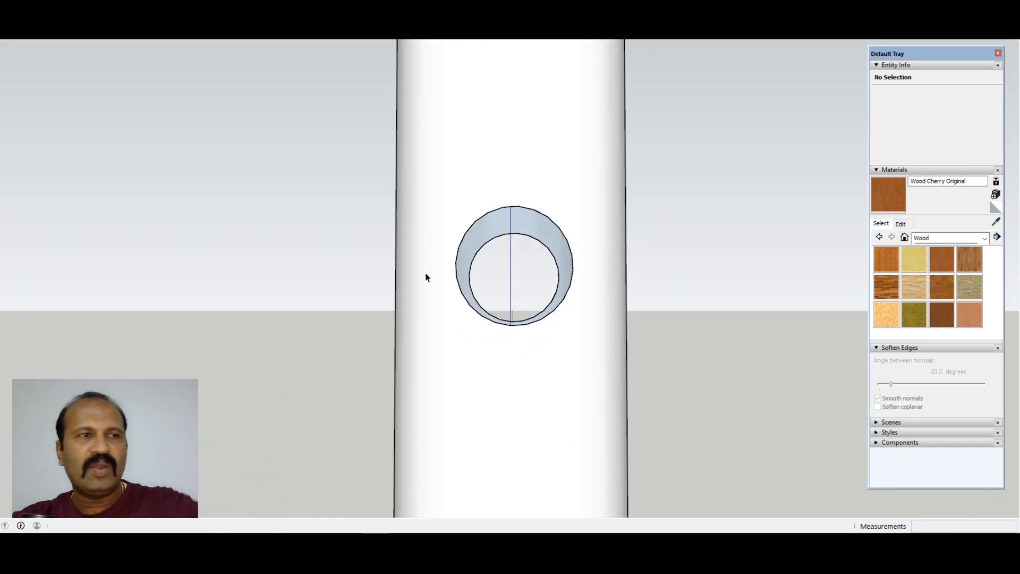
{"action": "scroll", "coordinate": [534, 221], "scroll_direction": "up", "scroll_amount": 10}
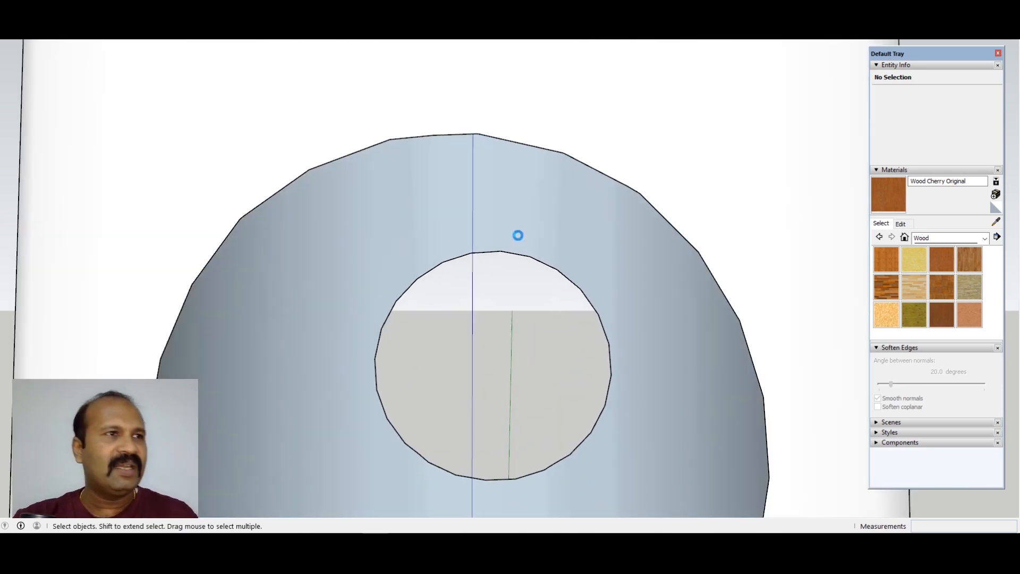
Paint the tall cylinder's inner surface visible through the hole with the Wood Cherry Original material.
{"action": "middle_click_drag", "start_coordinate": [516, 234], "coordinate": [546, 276]}
{"action": "scroll", "coordinate": [499, 151], "scroll_direction": "down", "scroll_amount": 6}
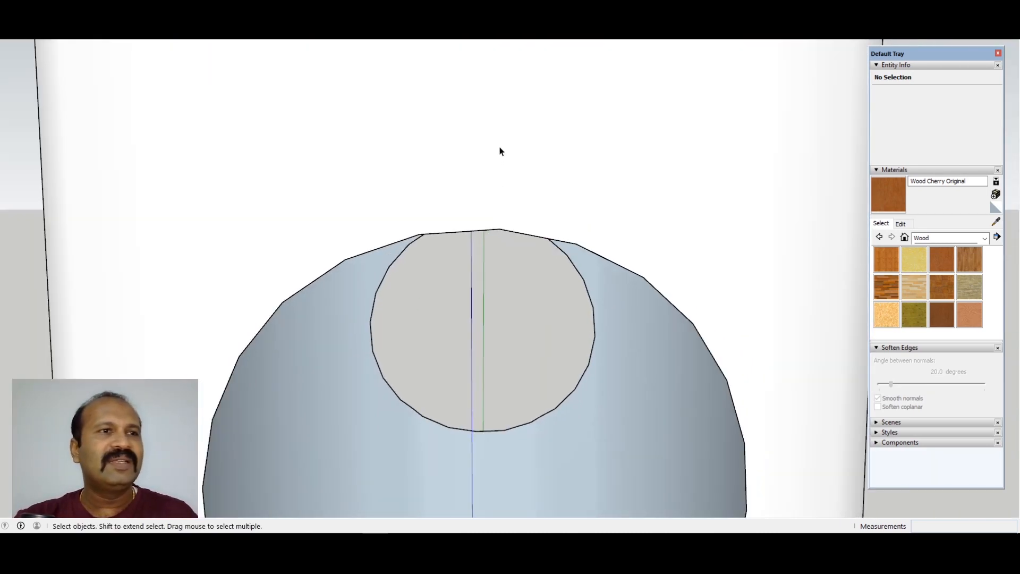
{"action": "key", "text": "b"}
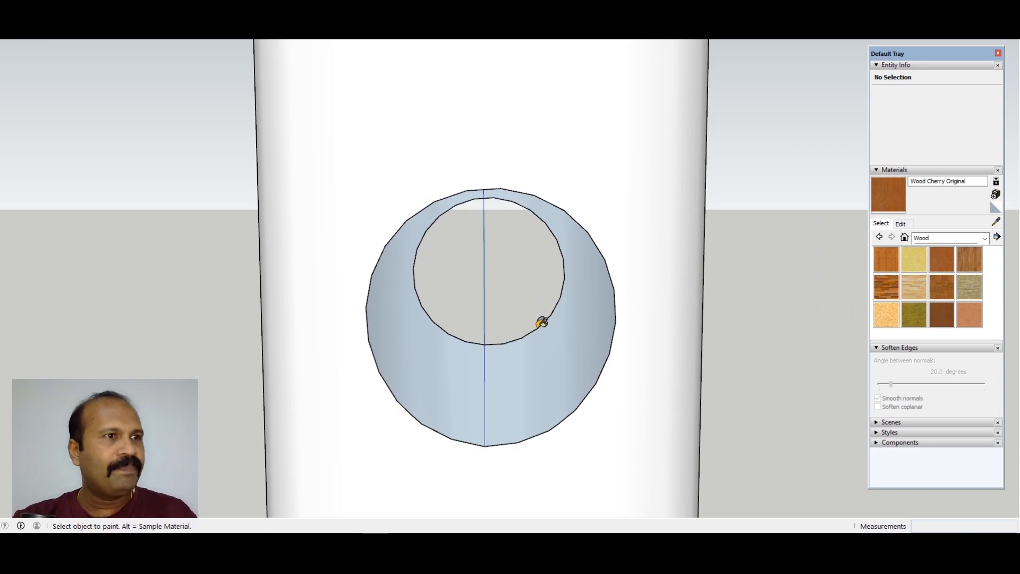
{"action": "left_click", "coordinate": [542, 361]}
{"action": "mouse_move", "coordinate": [541, 361]}
{"action": "middle_mouse_down"}
{"action": "mouse_move", "coordinate": [535, 451]}
{"action": "mouse_move", "coordinate": [440, 526]}
{"action": "mouse_move", "coordinate": [632, 499]}
{"action": "middle_mouse_up"}
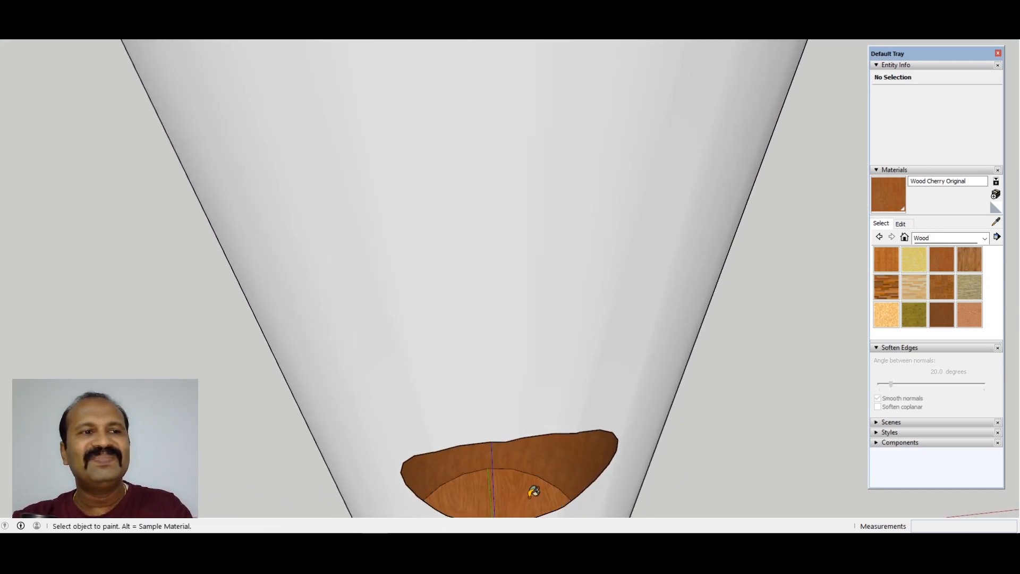
{"action": "mouse_move", "coordinate": [531, 489]}
{"action": "middle_mouse_down"}
{"action": "mouse_move", "coordinate": [540, 64]}
{"action": "mouse_move", "coordinate": [545, 307]}
{"action": "mouse_move", "coordinate": [555, 357]}
{"action": "middle_mouse_up"}
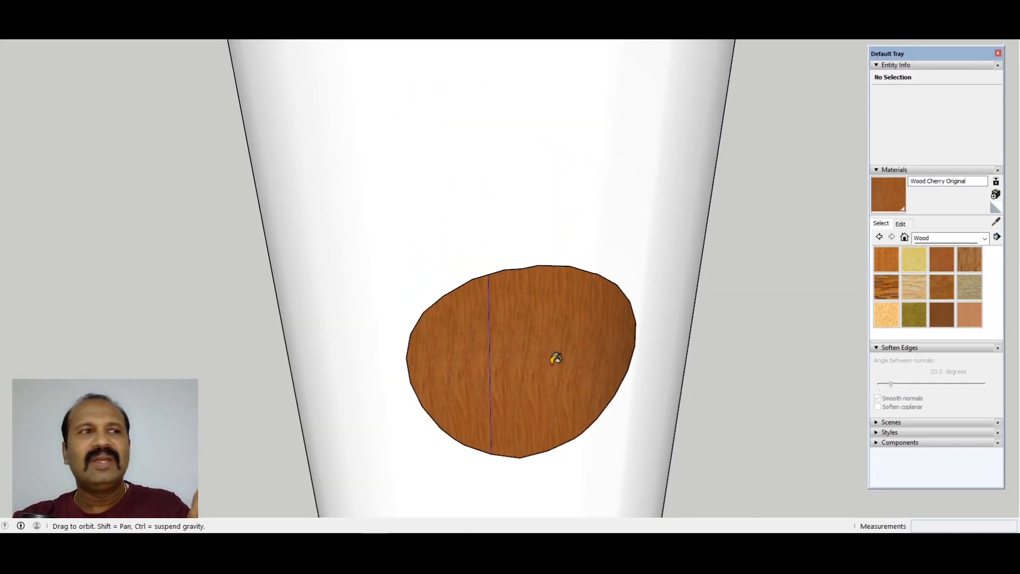
{"action": "scroll", "coordinate": [550, 301], "scroll_direction": "down", "scroll_amount": 3}
Undo the painting, the hole deletions, the explode and the intersection until the small crossing cylinder is restored.
{"action": "key", "text": "ctrl+z"}
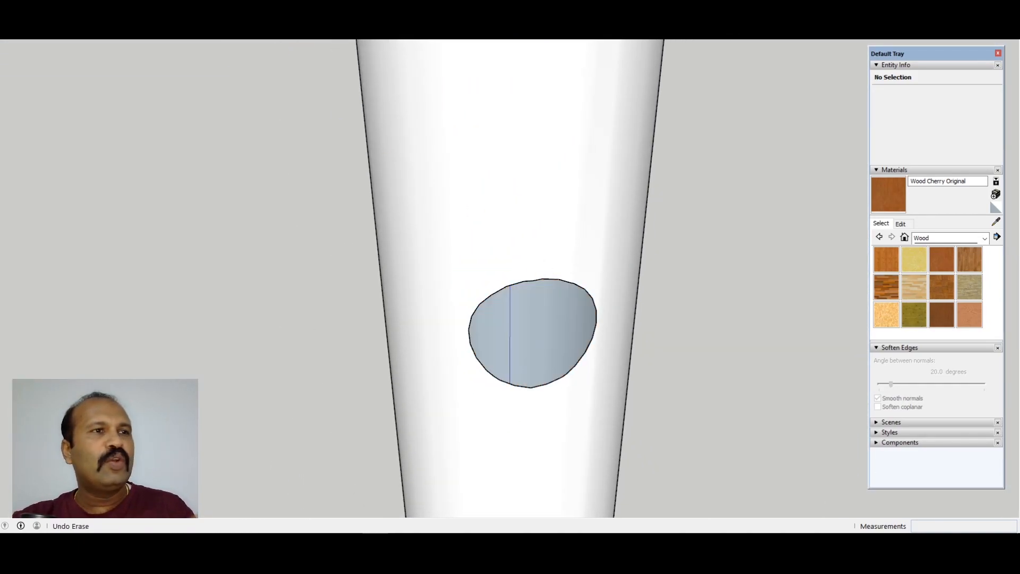
{"action": "key", "text": "ctrl+z"}
{"action": "key", "text": "ctrl+z"}
{"action": "key", "text": "ctrl+z"}
{"action": "key", "text": "ctrl+z"}
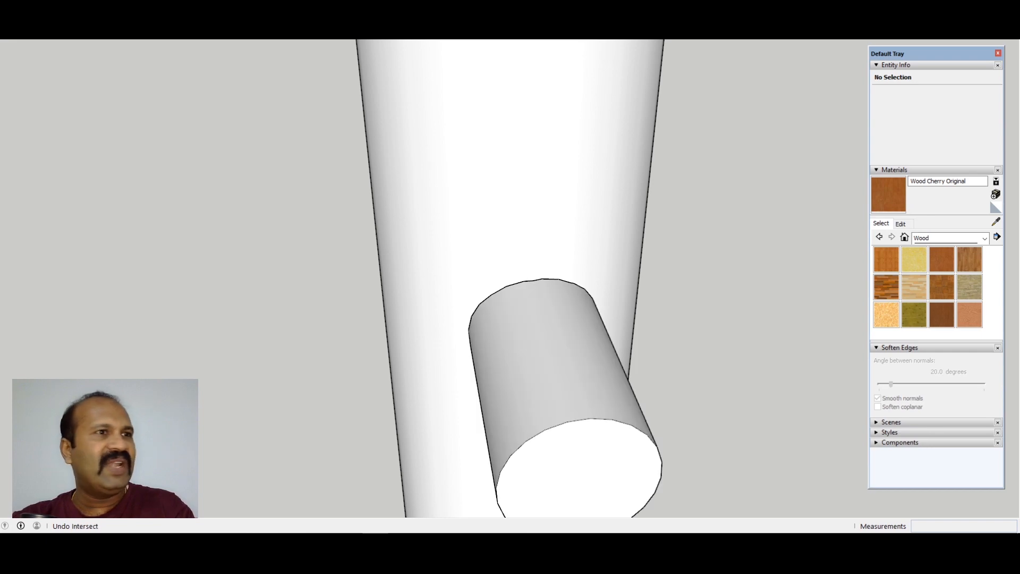
Select both the tall cylinder group and the small crossing cylinder group, explode them and clear the selection.
{"action": "scroll", "coordinate": [563, 244], "scroll_direction": "down", "scroll_amount": 3}
{"action": "key", "text": "space"}
{"action": "mouse_move", "coordinate": [531, 291]}
{"action": "middle_mouse_down"}
{"action": "mouse_move", "coordinate": [590, 357]}
{"action": "mouse_move", "coordinate": [680, 319]}
{"action": "middle_mouse_up"}
{"action": "left_click", "coordinate": [549, 340]}
{"action": "left_click", "coordinate": [547, 233]}
{"action": "scroll", "coordinate": [553, 327], "scroll_direction": "down", "scroll_amount": 3}
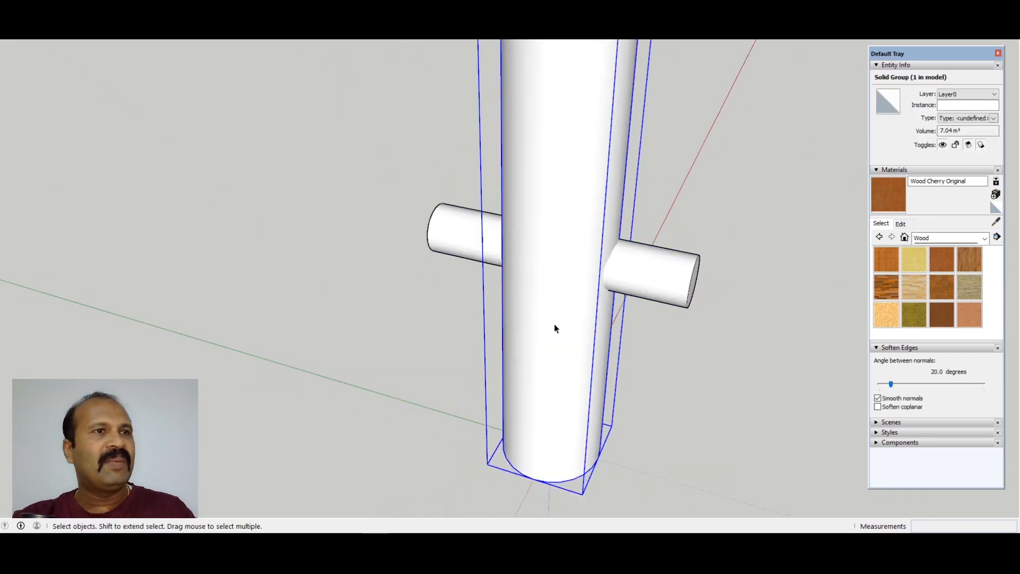
{"action": "left_click", "coordinate": [633, 276]}
{"action": "left_click", "coordinate": [587, 251], "text": "shift"}
{"action": "right_click", "coordinate": [584, 216]}
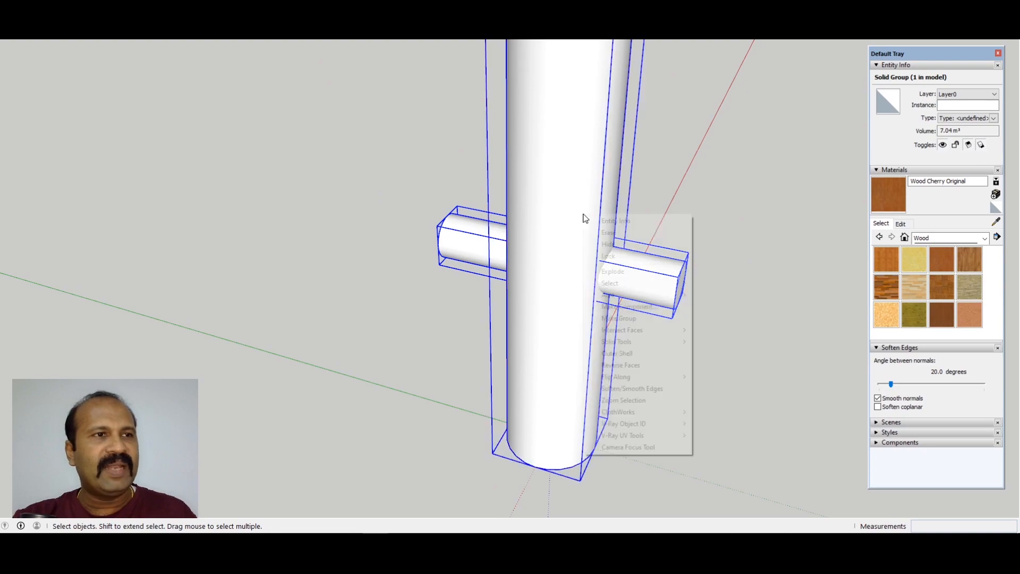
{"action": "left_click", "coordinate": [642, 272]}
{"action": "left_click", "coordinate": [822, 275]}
{"action": "middle_click_drag", "start_coordinate": [767, 360], "coordinate": [569, 207]}
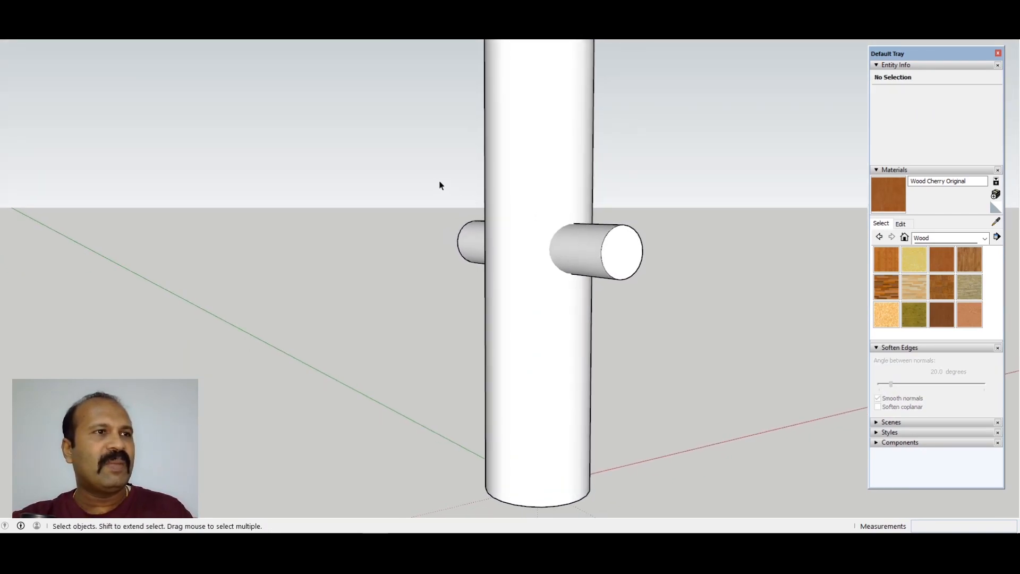
Select the small crossing cylinder's geometry and intersect its faces with the model.
{"action": "left_click_drag", "start_coordinate": [431, 175], "coordinate": [700, 308]}
{"action": "middle_click_drag", "start_coordinate": [624, 205], "coordinate": [606, 254]}
{"action": "right_click", "coordinate": [593, 256]}
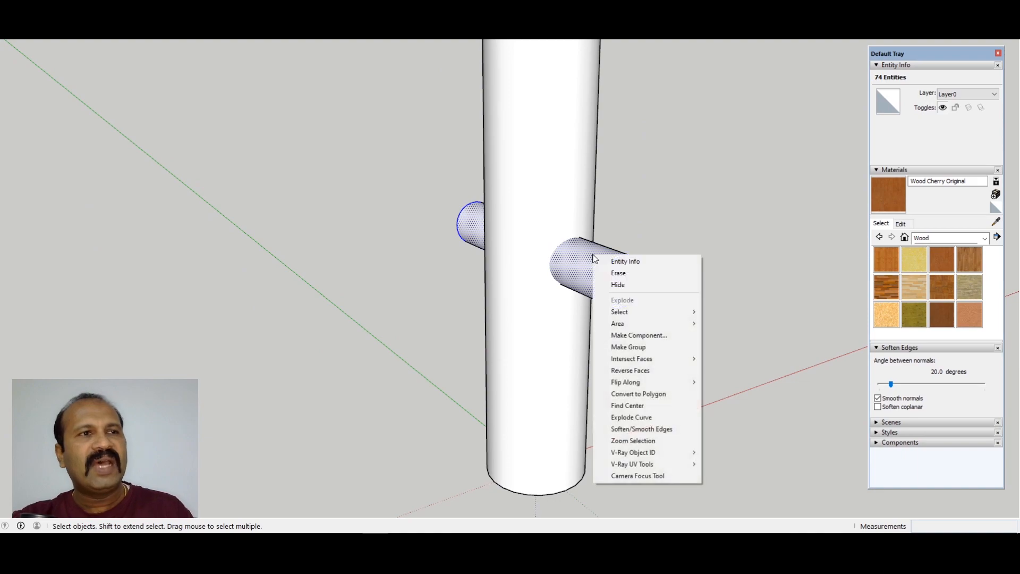
{"action": "mouse_move", "coordinate": [653, 363]}
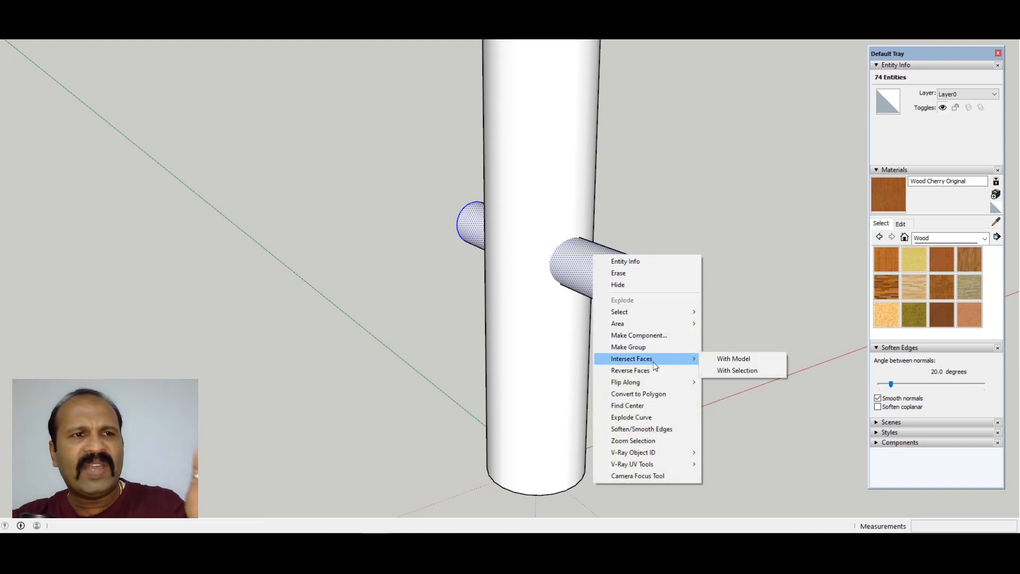
{"action": "left_click", "coordinate": [726, 359]}
{"action": "middle_click_drag", "start_coordinate": [726, 359], "coordinate": [817, 299]}
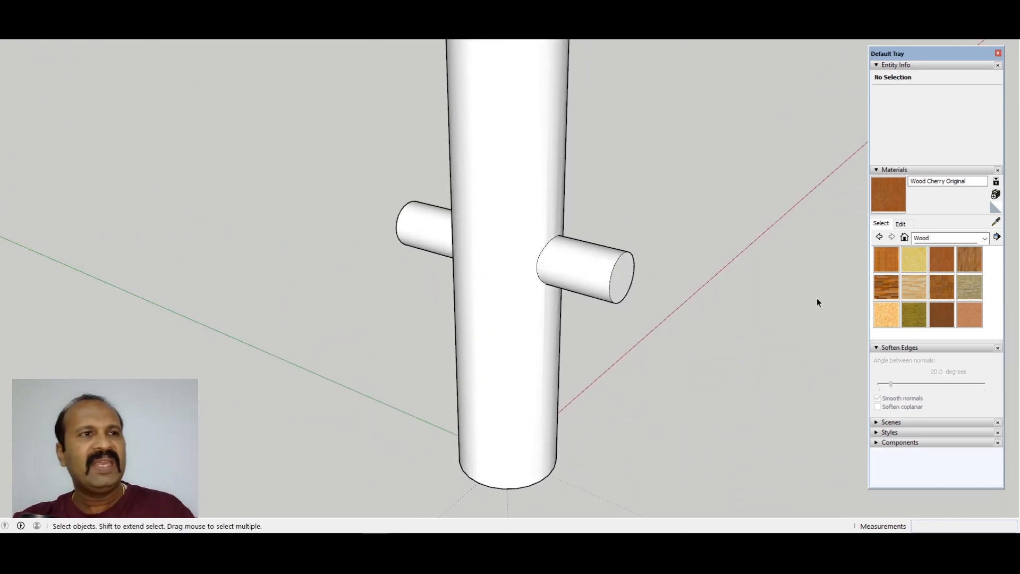
Delete the small cylinder's protruding ends on both sides of the tall cylinder.
{"action": "left_click_drag", "start_coordinate": [591, 200], "coordinate": [591, 198]}
{"action": "key", "text": "Delete"}
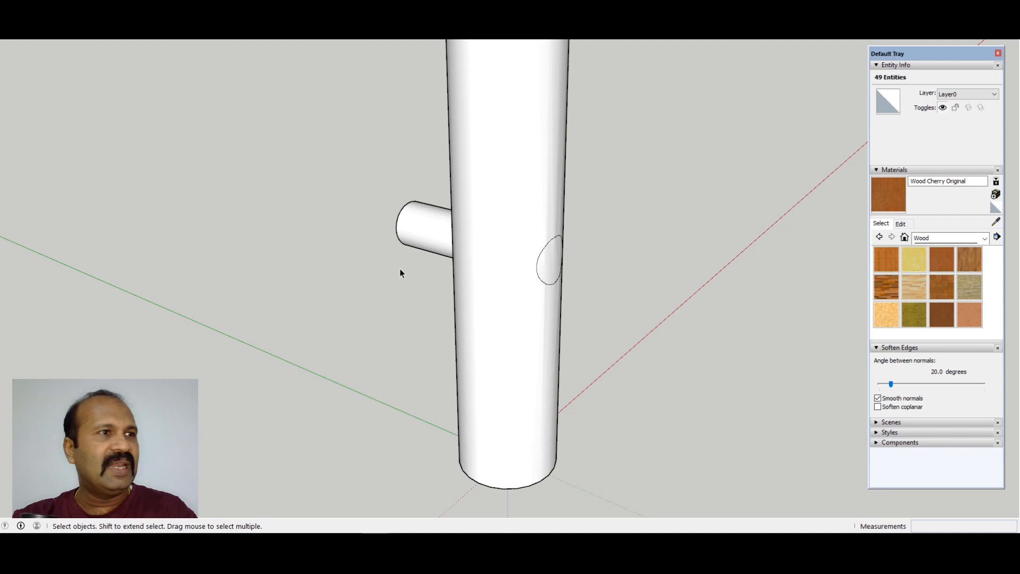
{"action": "left_click", "coordinate": [436, 252]}
{"action": "key", "text": "Delete"}
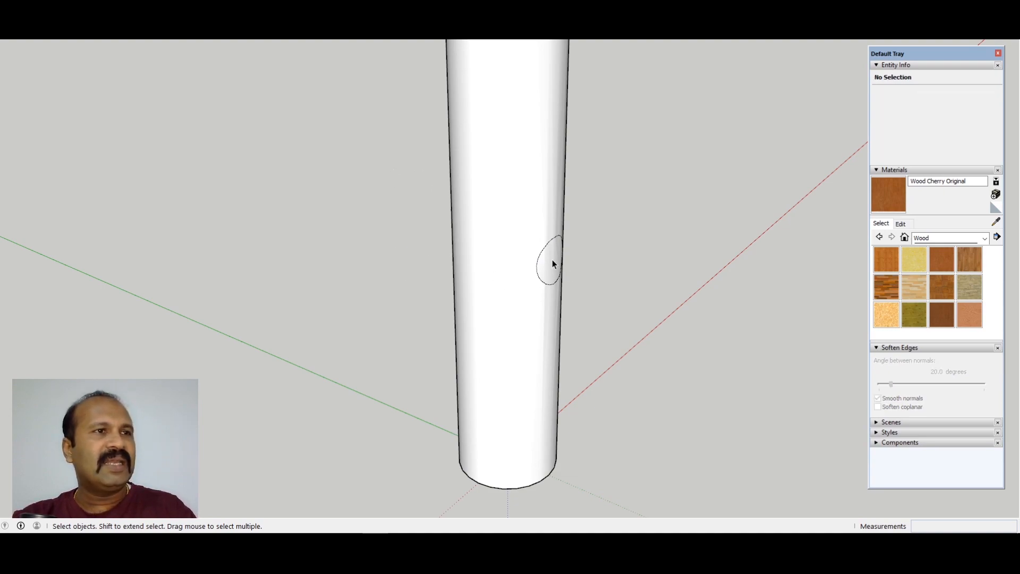
Delete the round faces inside the intersection outlines on both sides of the tall cylinder to open the hole.
{"action": "key", "text": "Delete"}
{"action": "middle_click_drag", "start_coordinate": [553, 265], "coordinate": [941, 269]}
{"action": "left_click", "coordinate": [489, 266]}
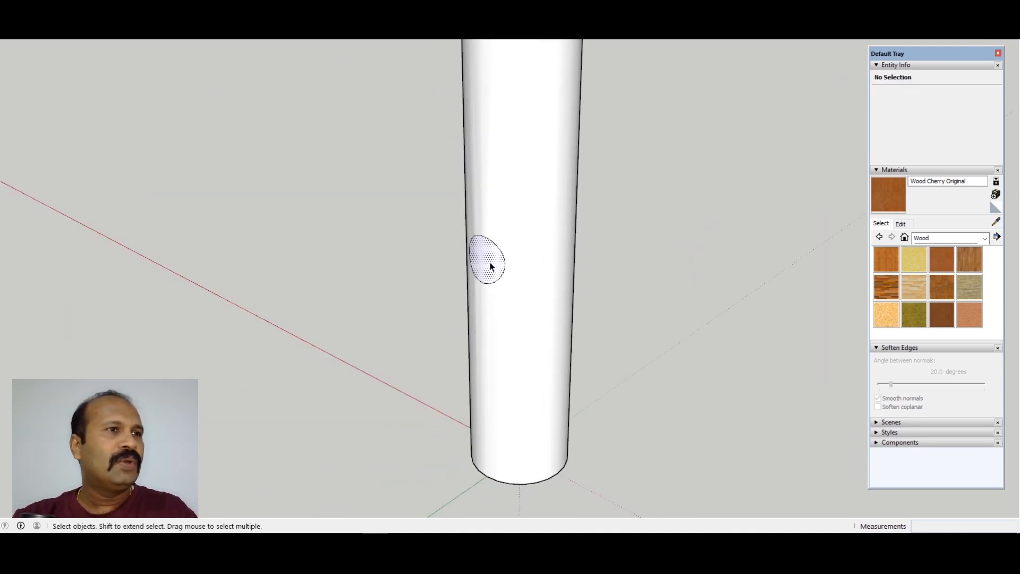
{"action": "key", "text": "Delete"}
{"action": "middle_click_drag", "start_coordinate": [475, 291], "coordinate": [356, 306]}
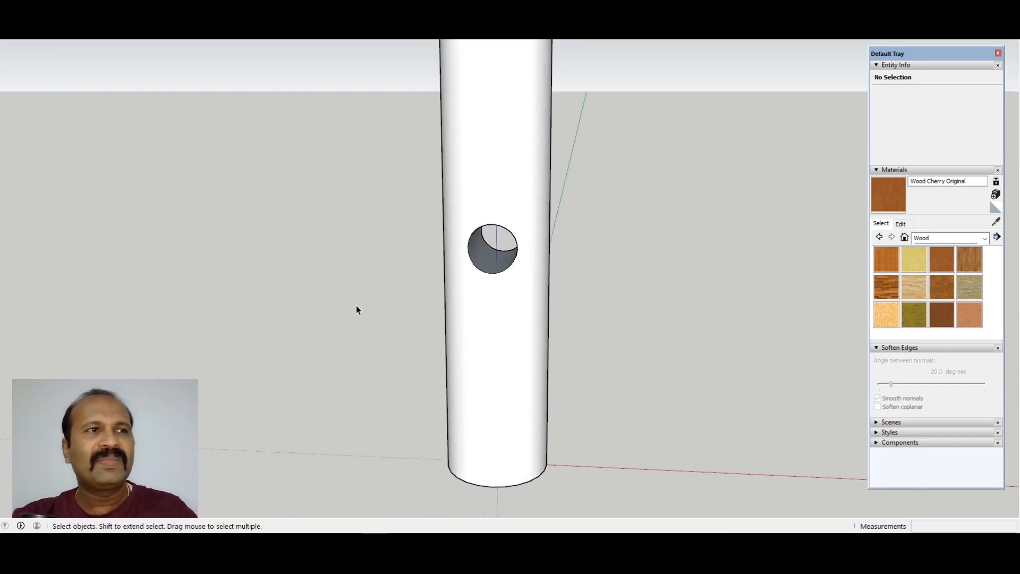
Paint the tunnel surface inside the through hole with the Wood Cherry Original material.
{"action": "scroll", "coordinate": [455, 264], "scroll_direction": "up", "scroll_amount": 3}
{"action": "scroll", "coordinate": [561, 268], "scroll_direction": "up", "scroll_amount": 2}
{"action": "key", "text": "b"}
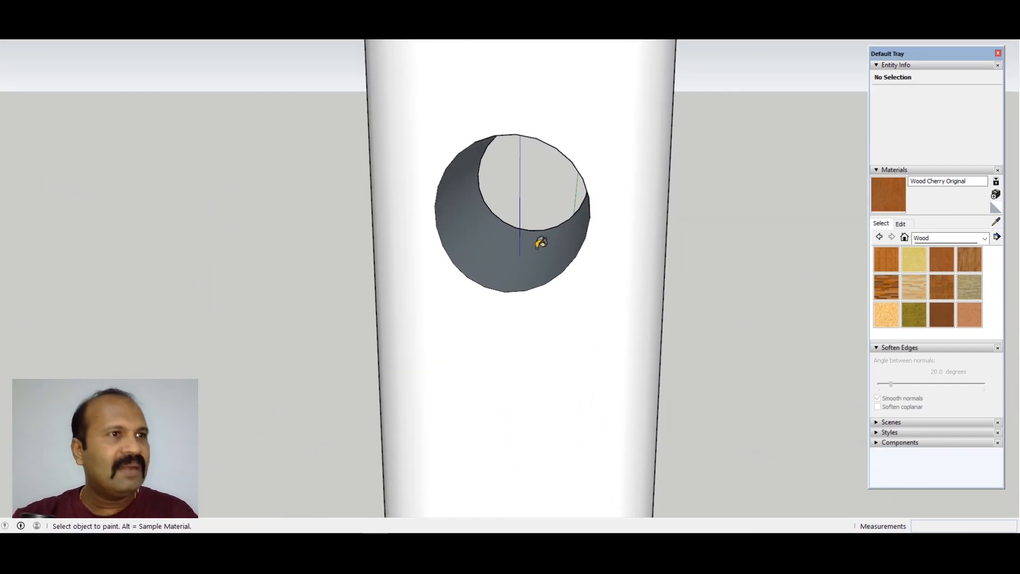
{"action": "left_click", "coordinate": [540, 240]}
{"action": "mouse_move", "coordinate": [515, 234]}
{"action": "middle_mouse_down"}
{"action": "mouse_move", "coordinate": [512, 109]}
{"action": "mouse_move", "coordinate": [518, 231]}
{"action": "middle_mouse_up"}
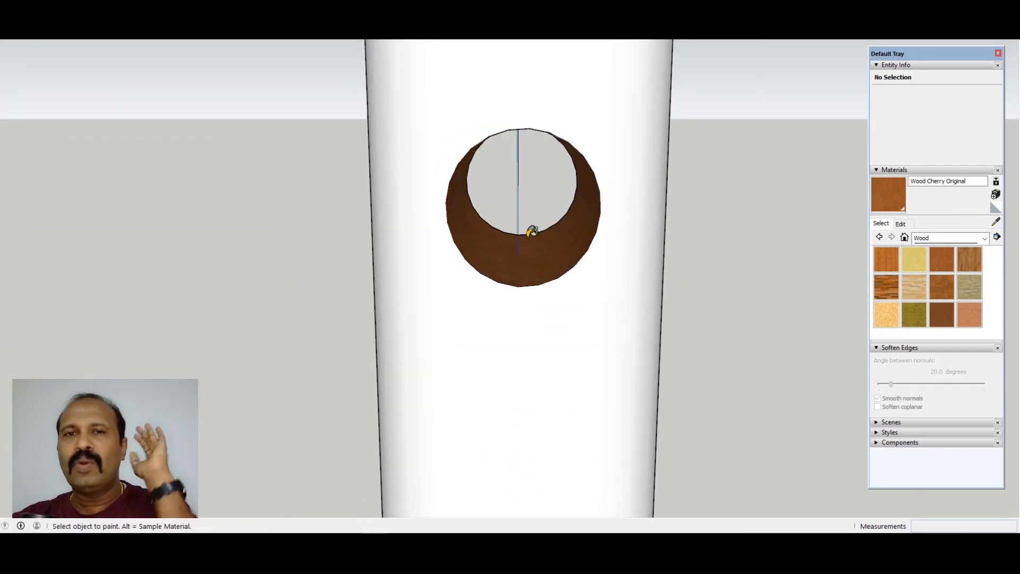